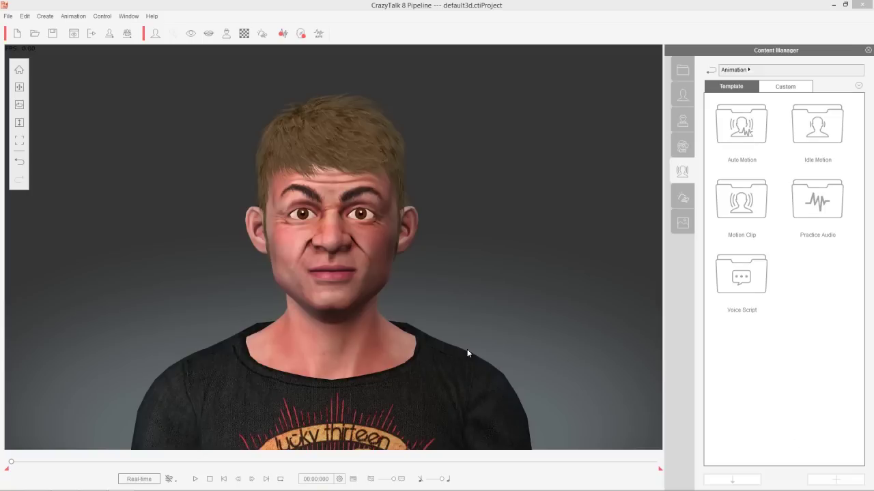
Step: Play back the actor's existing animation and look at the available Auto Motion content folders
{"action": "left_click", "coordinate": [195, 480]}
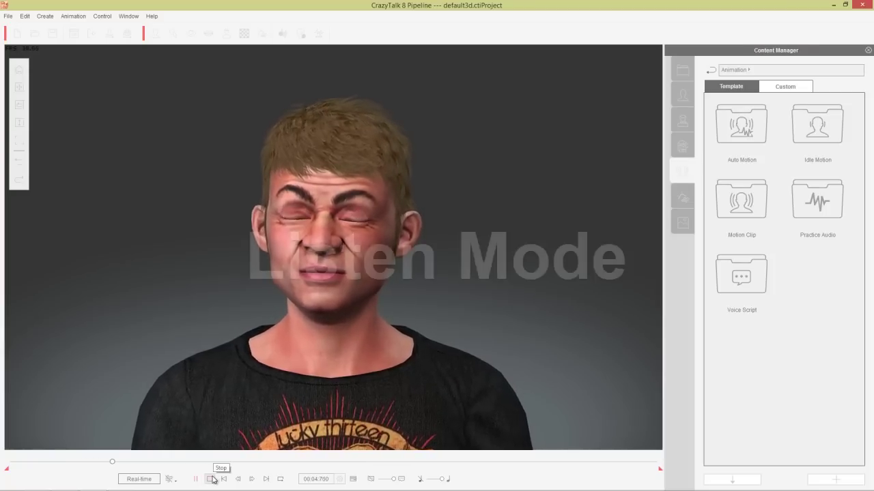
{"action": "left_click", "coordinate": [212, 480]}
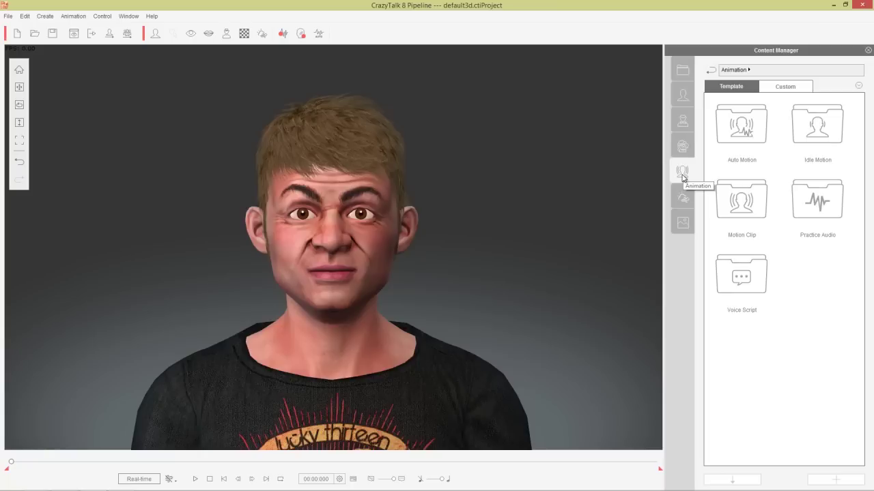
{"action": "double_click", "coordinate": [745, 130]}
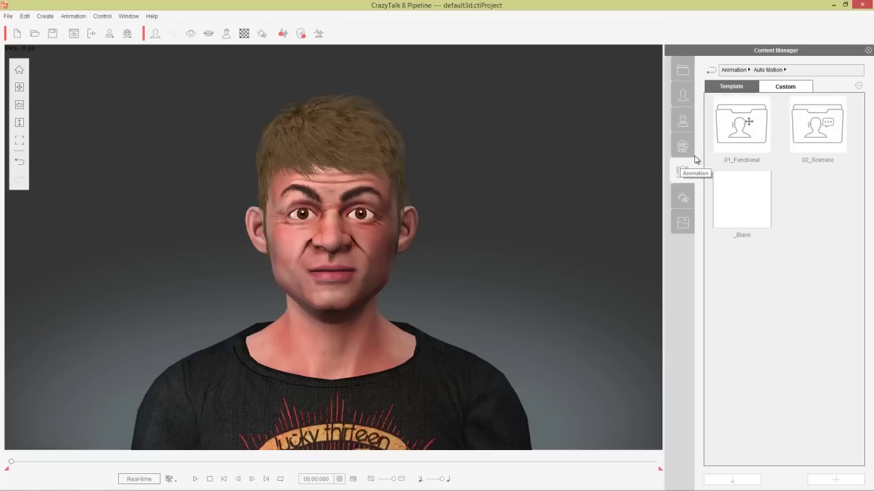
{"action": "left_click", "coordinate": [737, 70]}
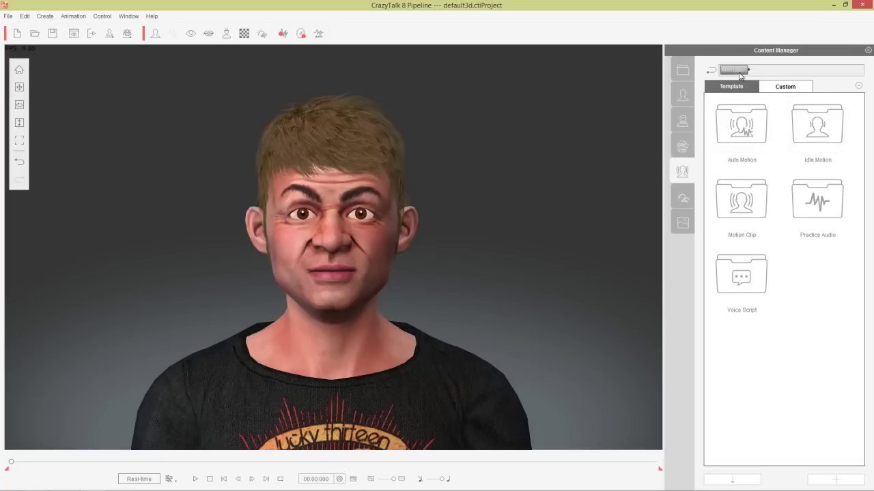
Step: Apply the Beat Step practice audio to the actor in Listen Mode and preview the animation
{"action": "double_click", "coordinate": [828, 203]}
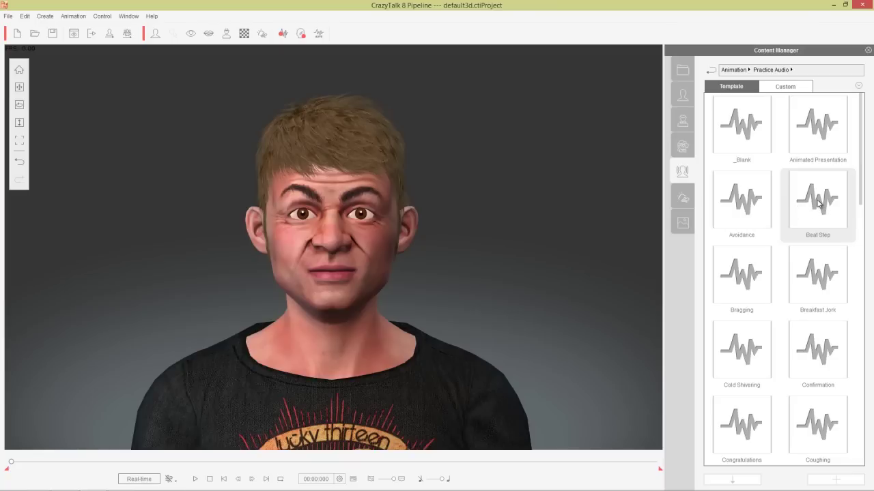
{"action": "double_click", "coordinate": [818, 201]}
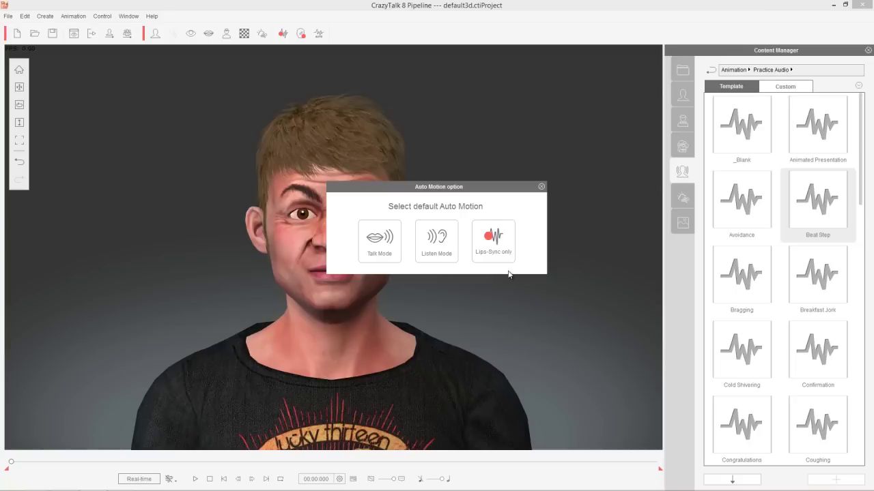
{"action": "left_click", "coordinate": [439, 245]}
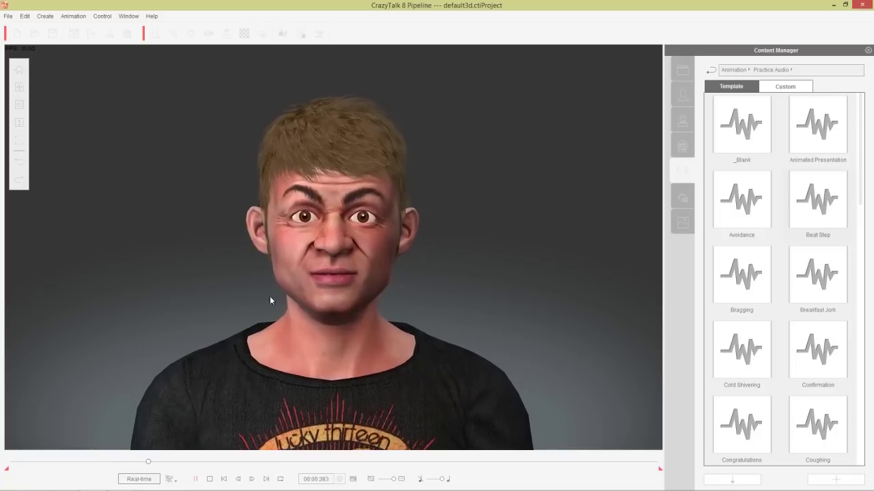
{"action": "left_click", "coordinate": [209, 479]}
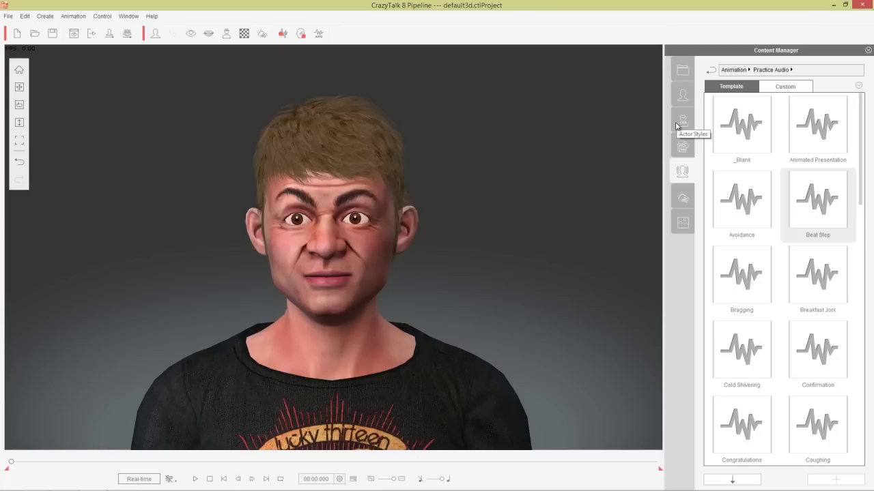
Step: Examine the 01_Functional Auto Motion categories and the presets in the Actor & Shoulder folder
{"action": "left_click", "coordinate": [732, 70]}
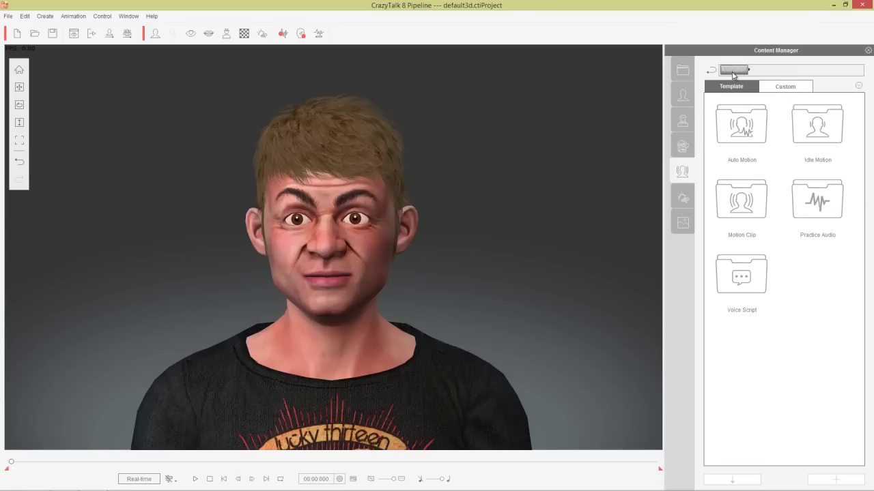
{"action": "double_click", "coordinate": [750, 128]}
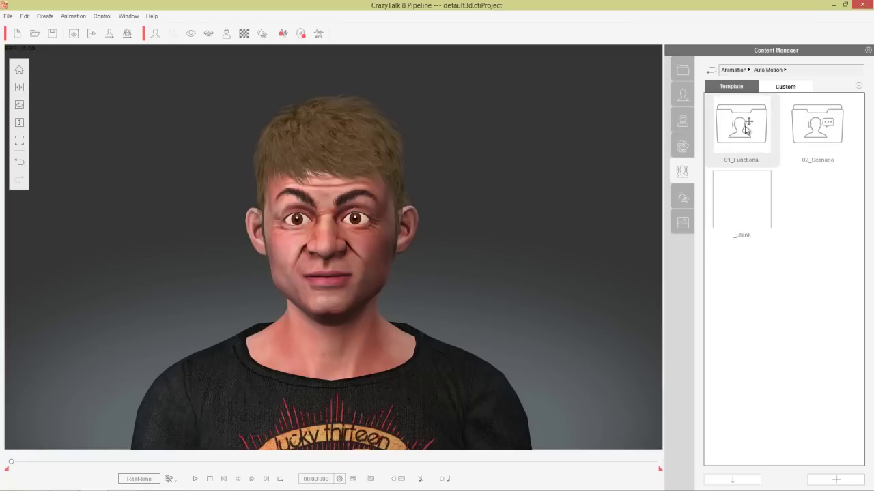
{"action": "double_click", "coordinate": [746, 130]}
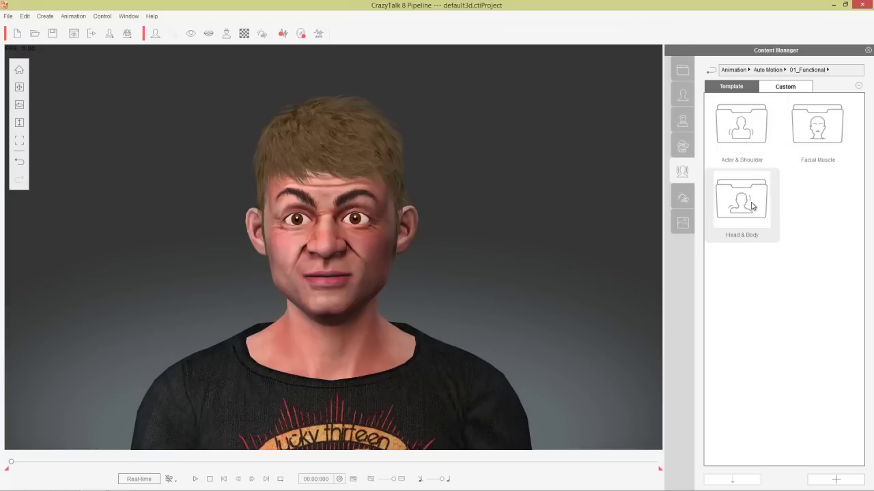
{"action": "double_click", "coordinate": [744, 130]}
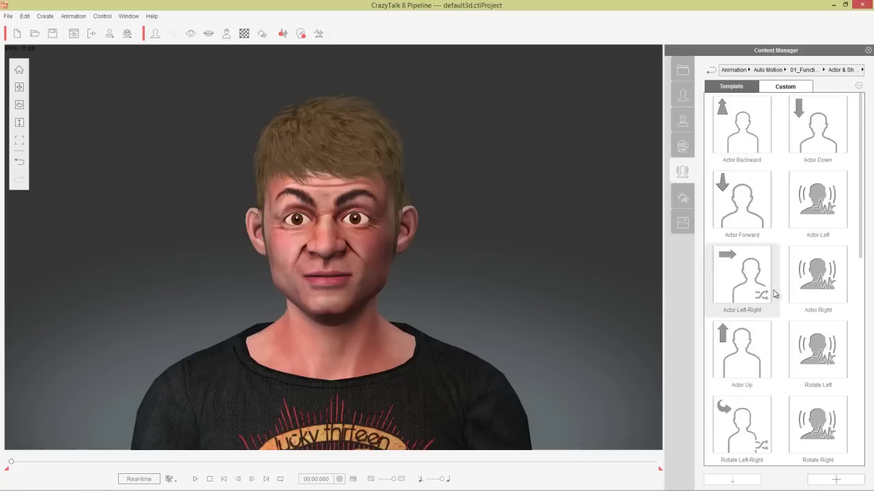
{"action": "left_click", "coordinate": [805, 72]}
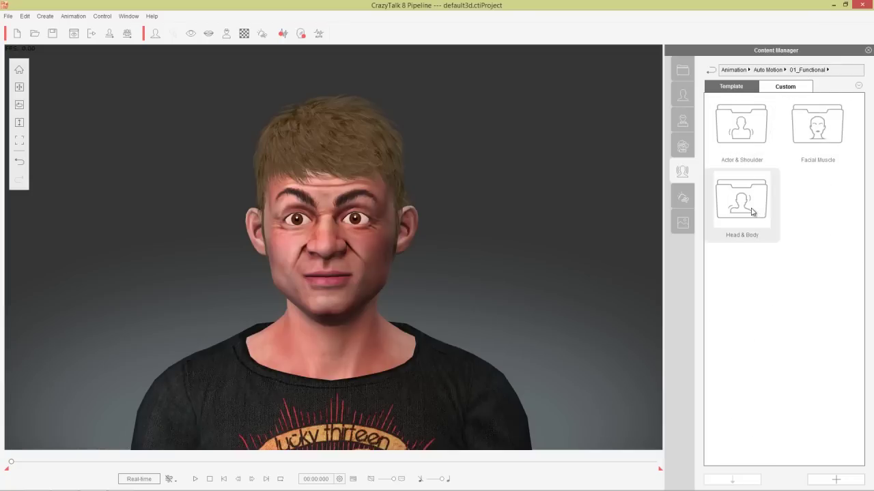
{"action": "left_click", "coordinate": [772, 71]}
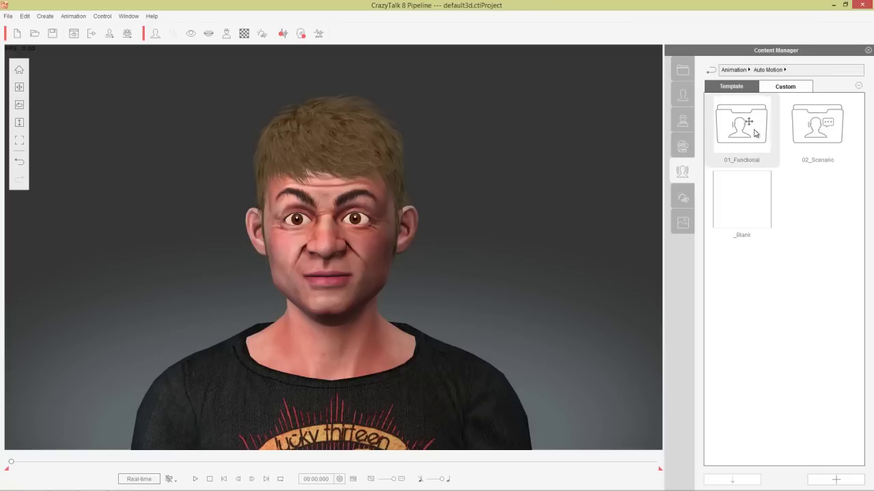
Step: Examine the 02_Scenario Auto Motion presets in the Talk, Sing, Human Sound and Reaction folders
{"action": "double_click", "coordinate": [817, 128]}
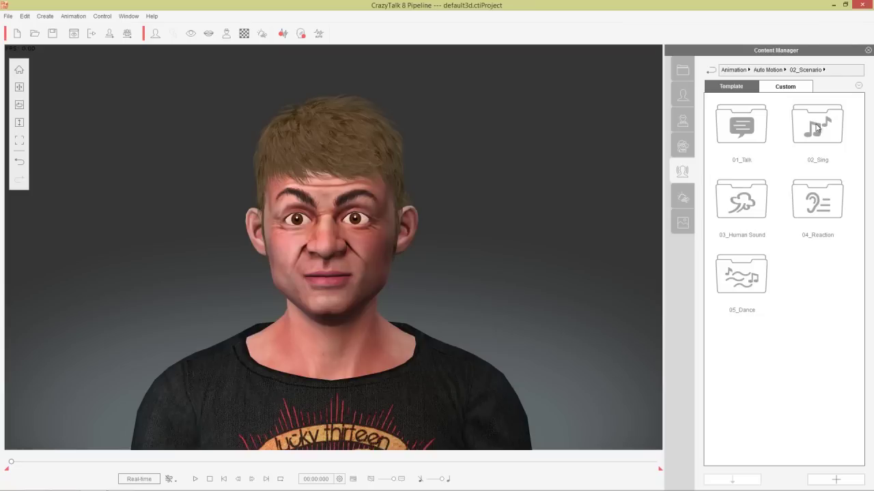
{"action": "double_click", "coordinate": [751, 126]}
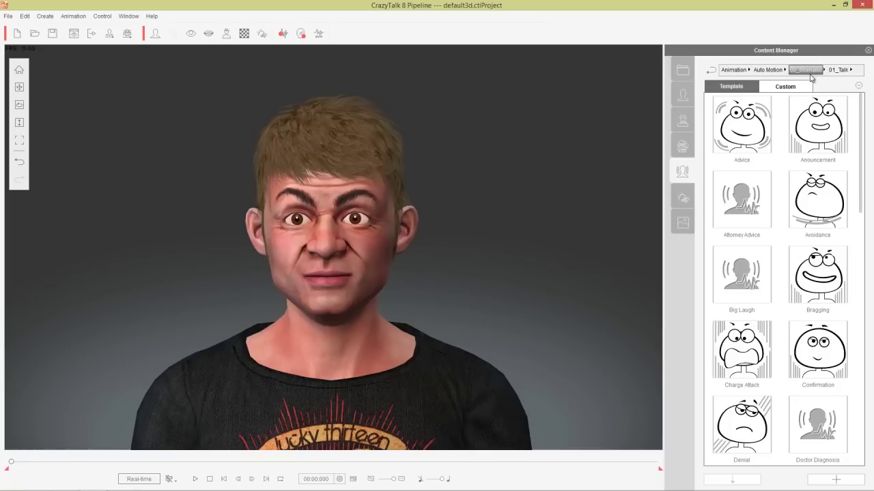
{"action": "left_click", "coordinate": [807, 71]}
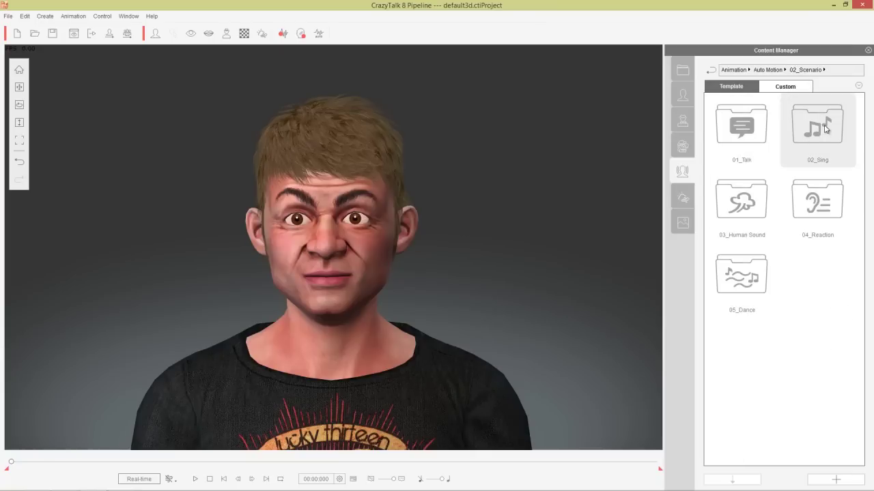
{"action": "double_click", "coordinate": [825, 129]}
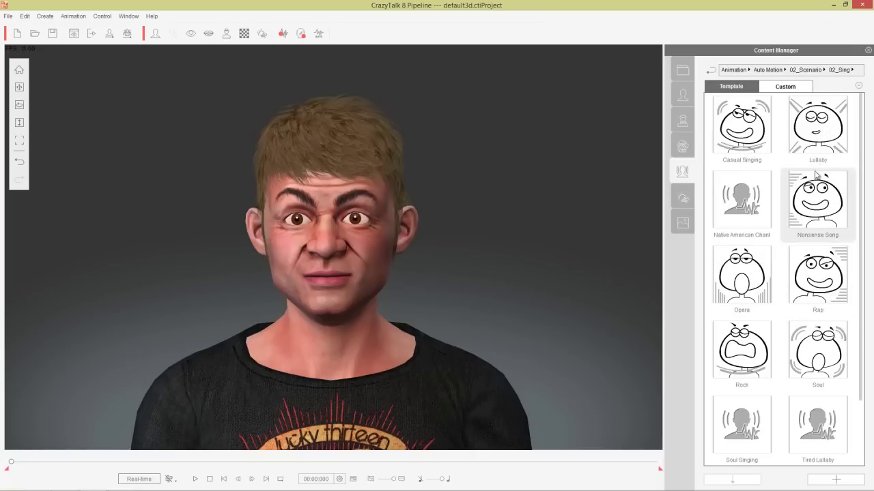
{"action": "left_click", "coordinate": [809, 71]}
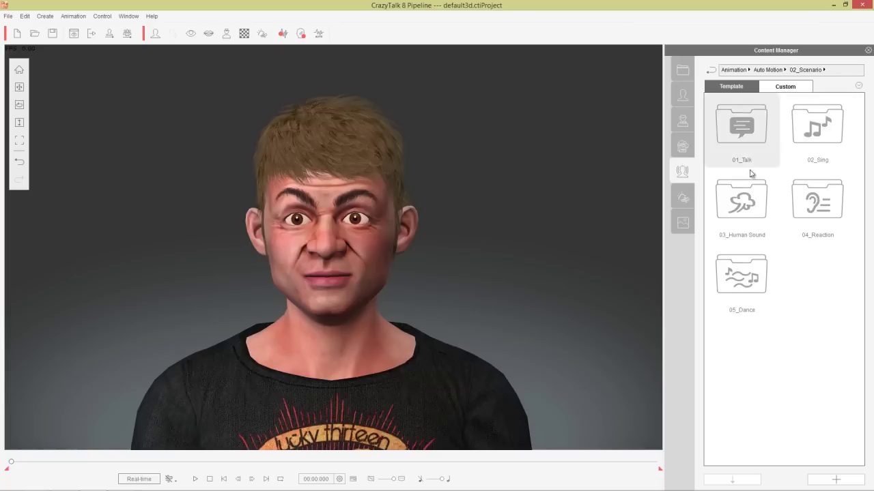
{"action": "double_click", "coordinate": [749, 210]}
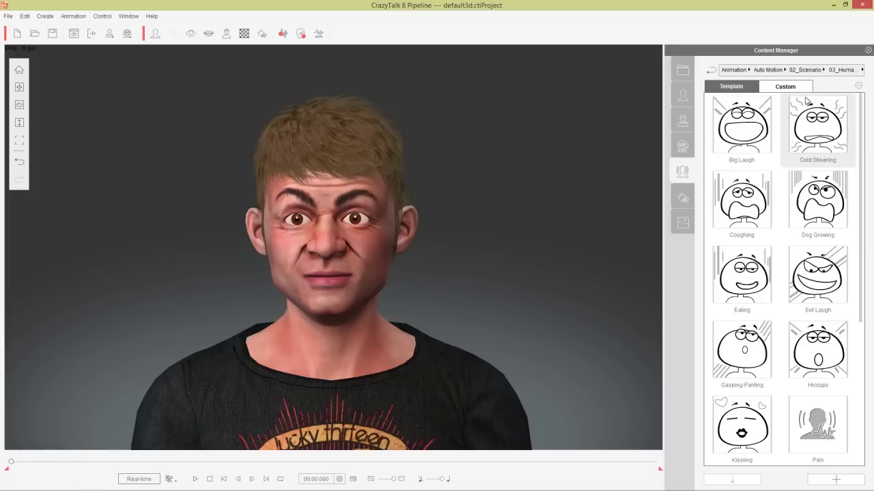
{"action": "left_click", "coordinate": [814, 71]}
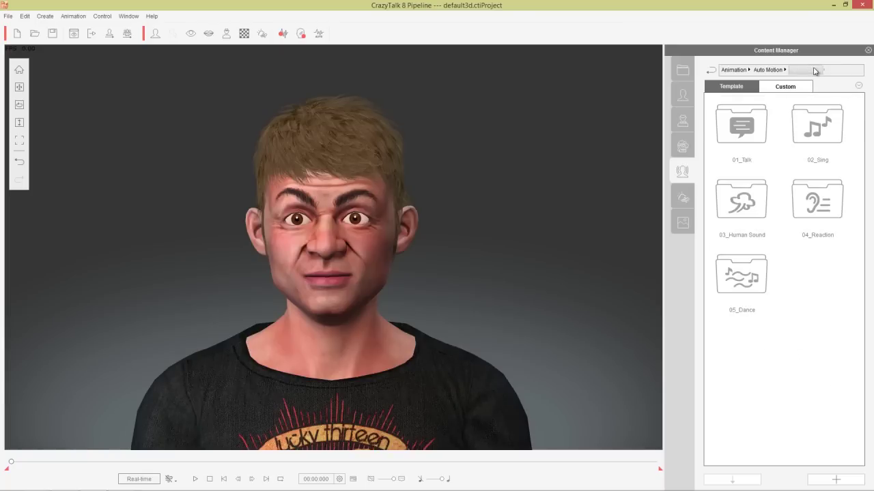
{"action": "double_click", "coordinate": [821, 207]}
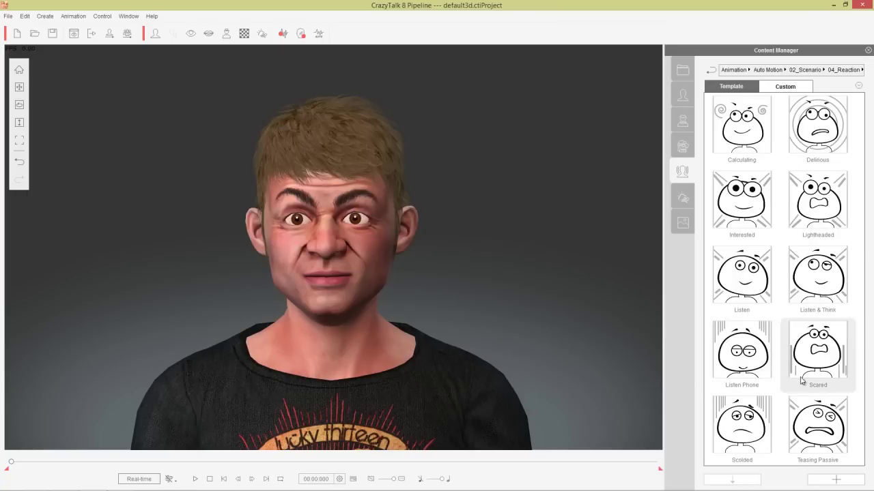
{"action": "left_click", "coordinate": [812, 71]}
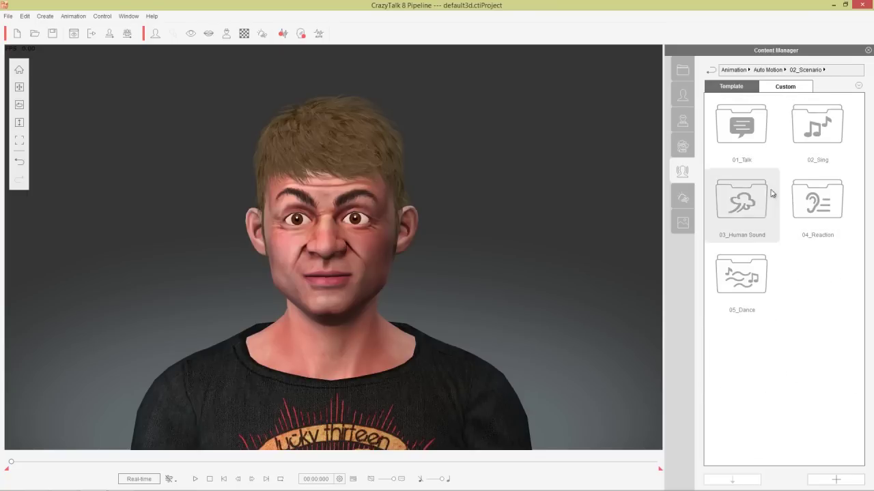
Step: Apply the Hip-hop Shrink auto motion from the 05_Dance scenarios to the actor and preview it
{"action": "double_click", "coordinate": [744, 276]}
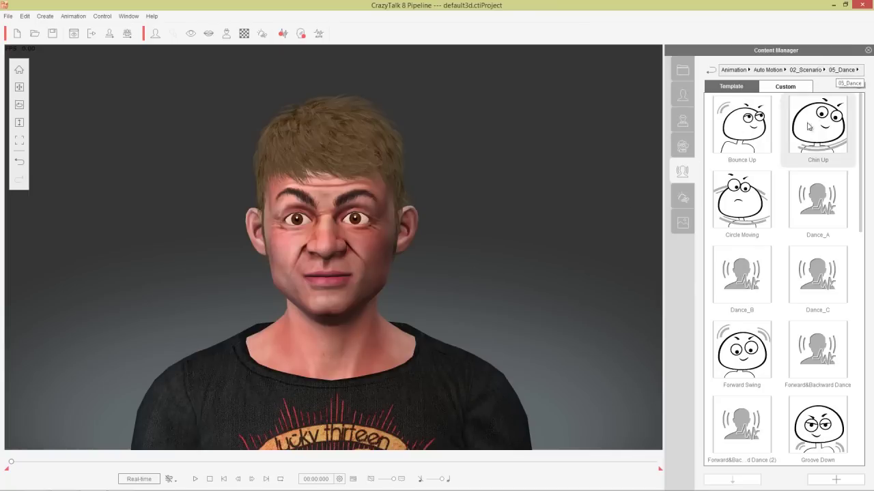
{"action": "left_click_drag", "start_coordinate": [861, 184], "coordinate": [873, 257]}
{"action": "scroll", "coordinate": [819, 273], "scroll_direction": "down", "scroll_amount": 3}
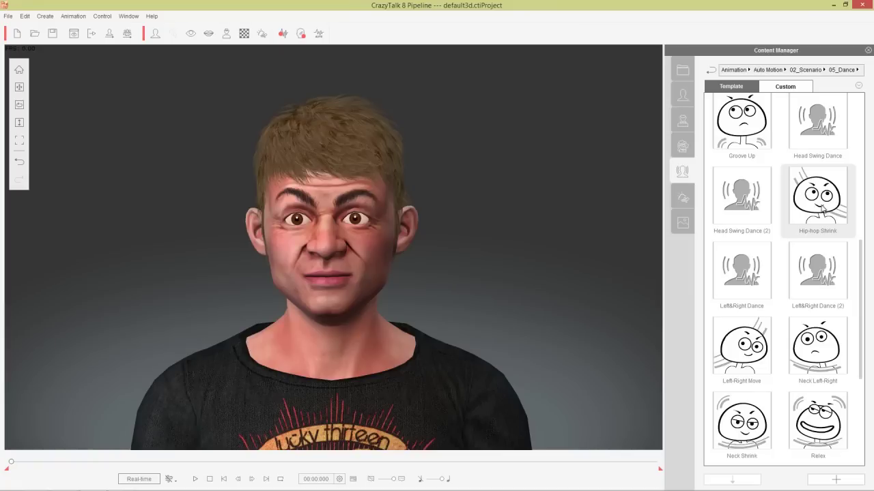
{"action": "double_click", "coordinate": [817, 198]}
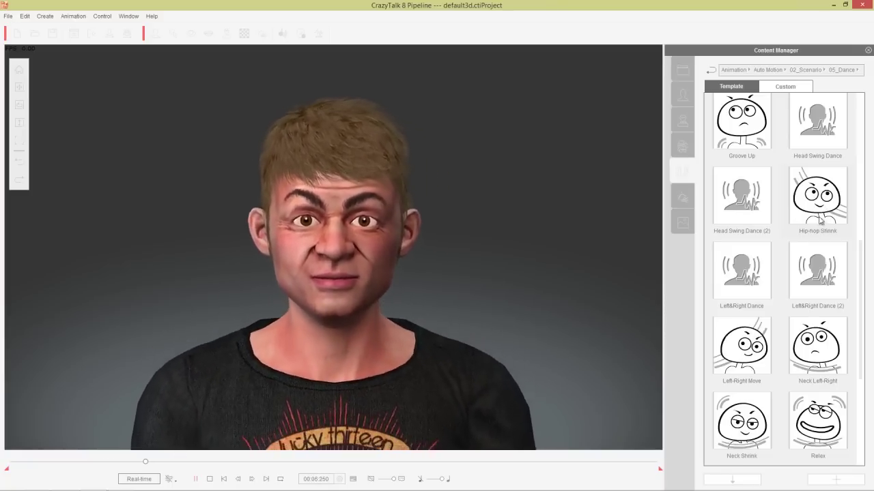
{"action": "left_click", "coordinate": [211, 479]}
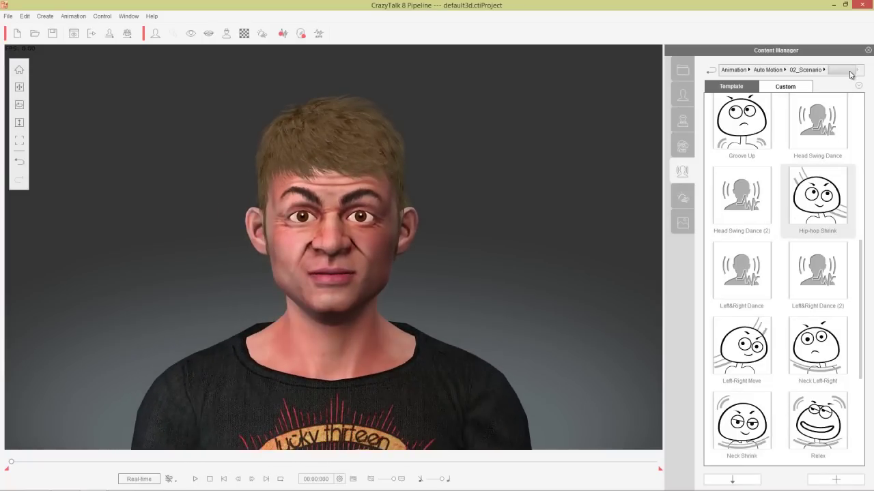
Step: Apply the Groove Up and Sexy dance auto motions to the actor in turn, previewing the movement
{"action": "double_click", "coordinate": [753, 124]}
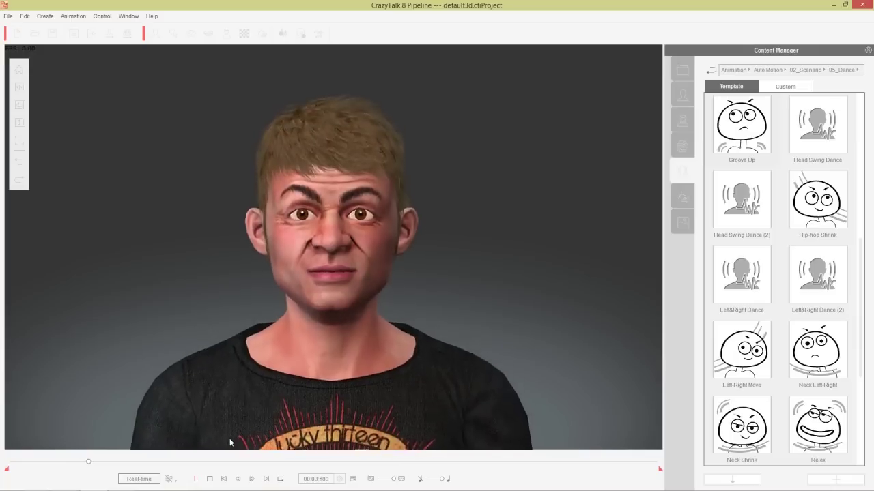
{"action": "left_click", "coordinate": [212, 479]}
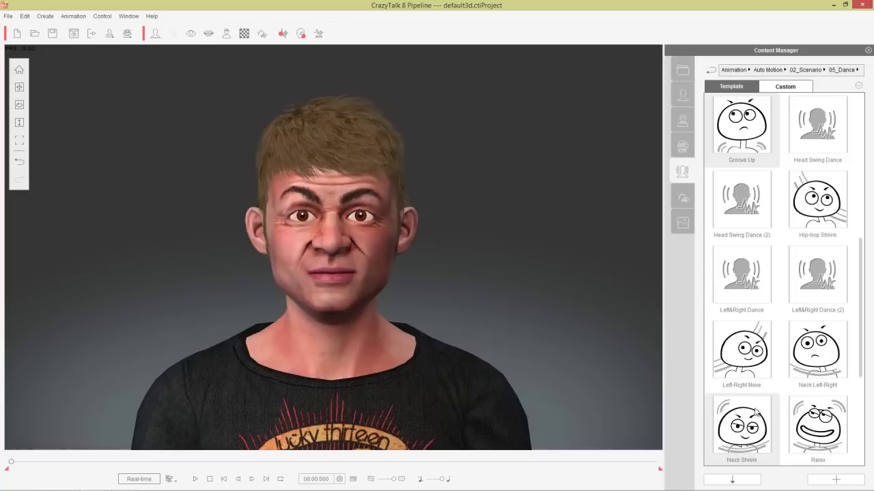
{"action": "left_click_drag", "start_coordinate": [861, 346], "coordinate": [854, 424]}
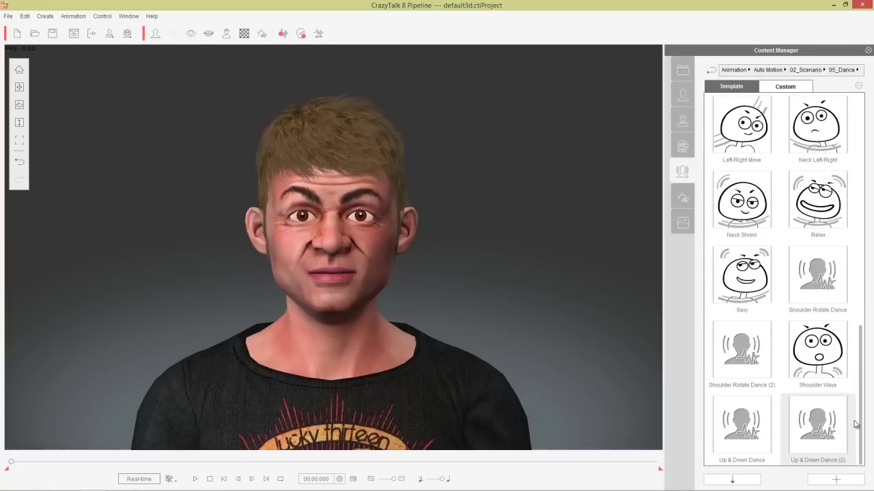
{"action": "double_click", "coordinate": [753, 285]}
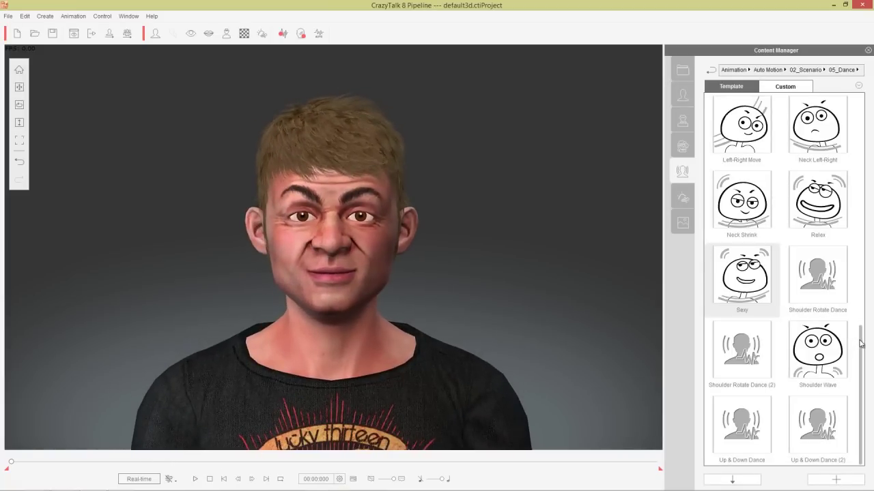
{"action": "left_click_drag", "start_coordinate": [860, 343], "coordinate": [861, 96]}
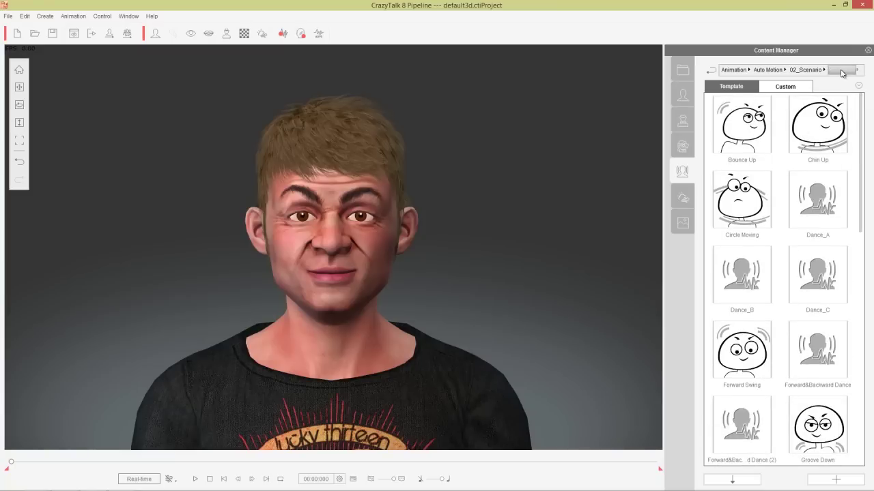
{"action": "left_click", "coordinate": [805, 69]}
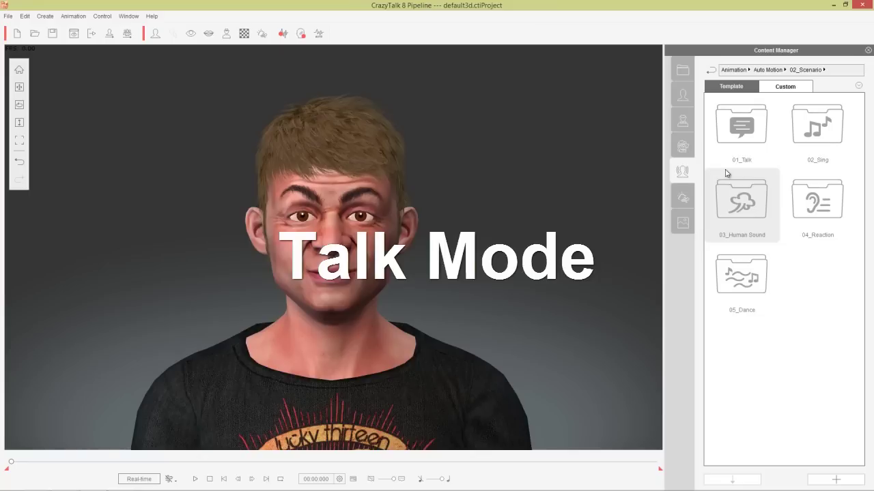
Step: Replace the current character with the Nassar 3D actor
{"action": "left_click", "coordinate": [686, 96]}
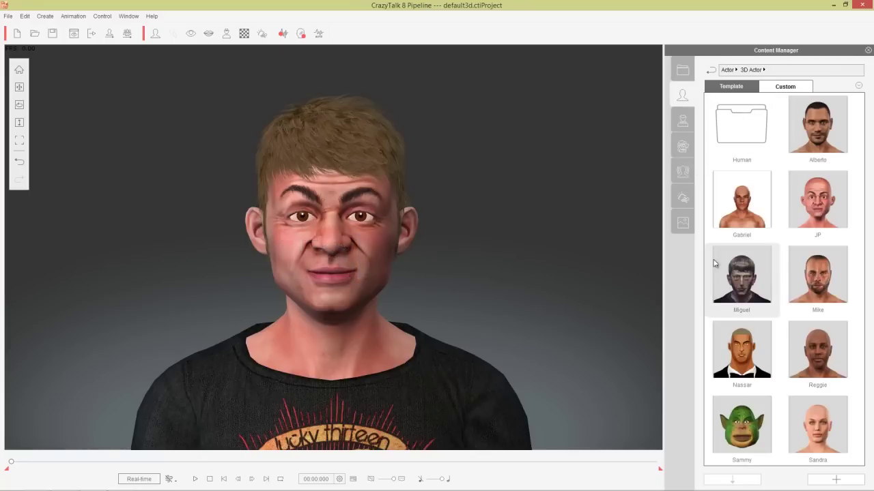
{"action": "double_click", "coordinate": [754, 351]}
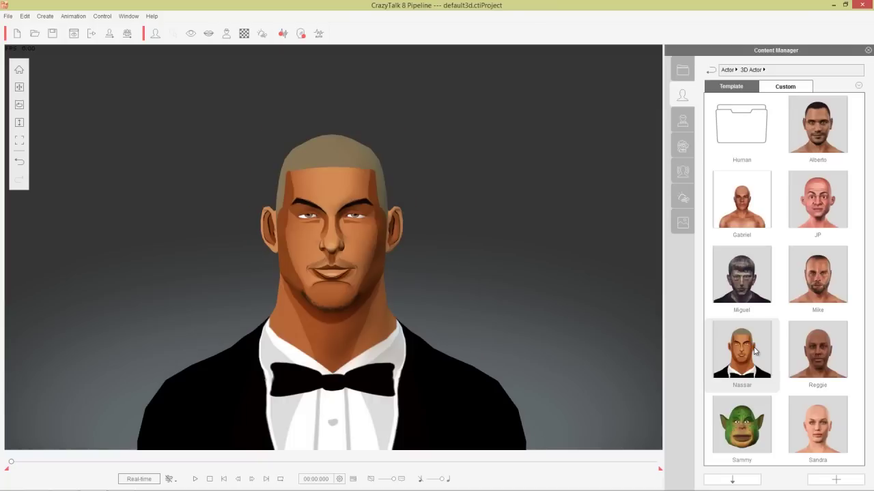
Step: Open the timeline and delete the Sexy auto motion clip together with its voice audio
{"action": "left_click", "coordinate": [683, 172]}
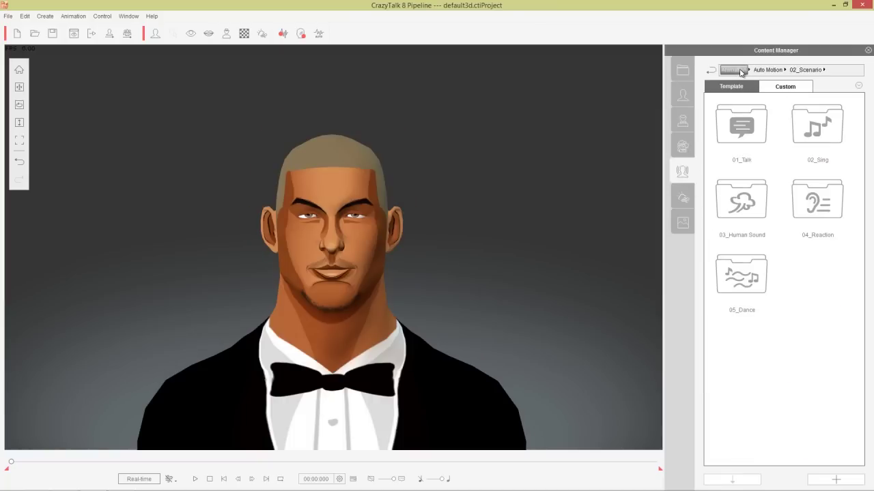
{"action": "left_click", "coordinate": [739, 71]}
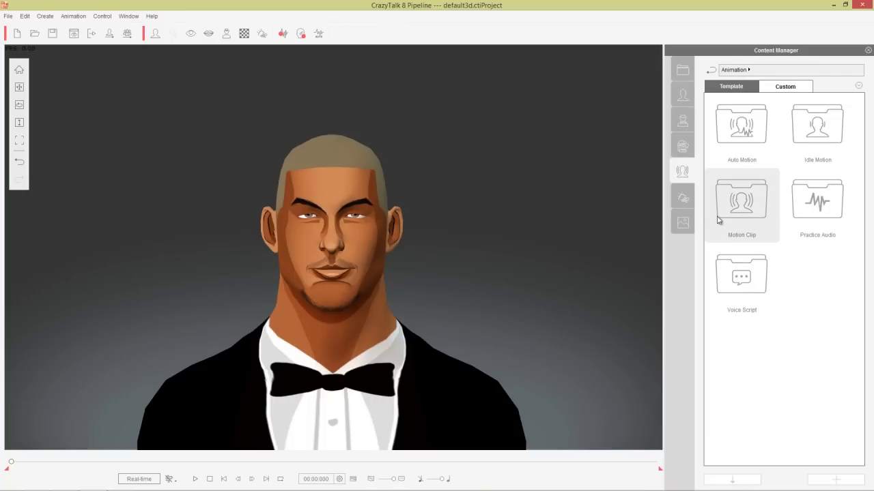
{"action": "key", "text": "F3"}
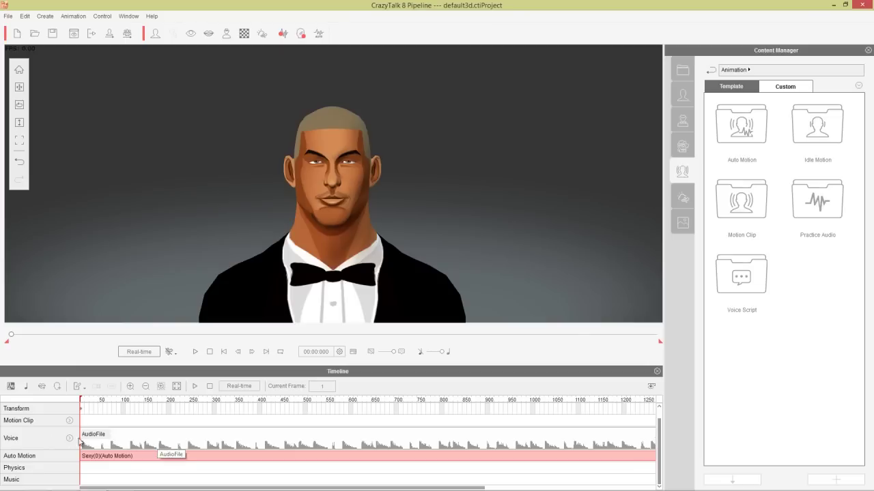
{"action": "left_click", "coordinate": [156, 458]}
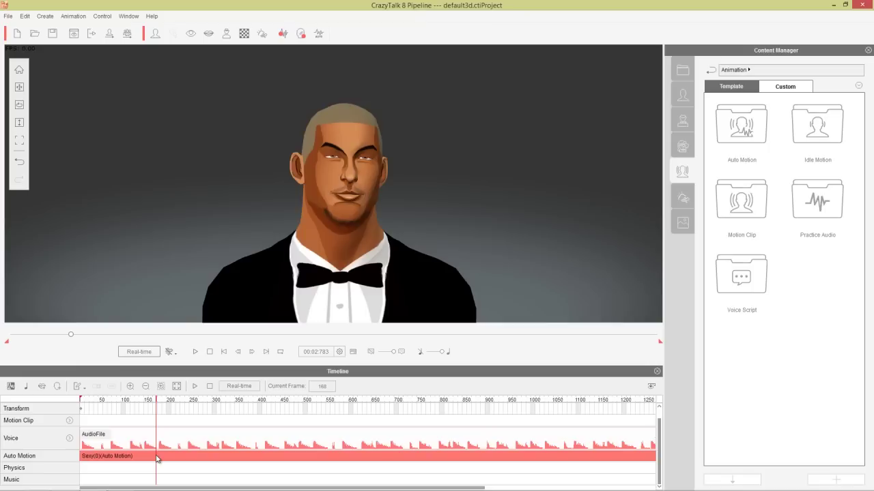
{"action": "key", "text": "Delete"}
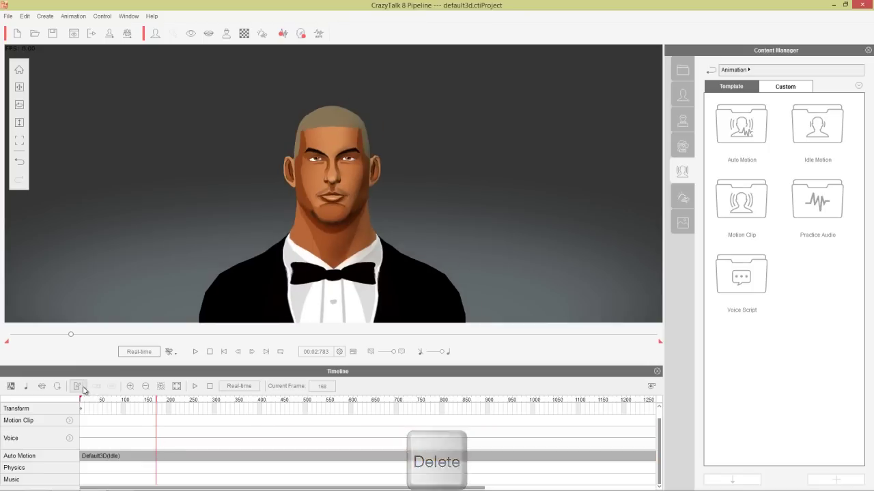
{"action": "left_click", "coordinate": [85, 388]}
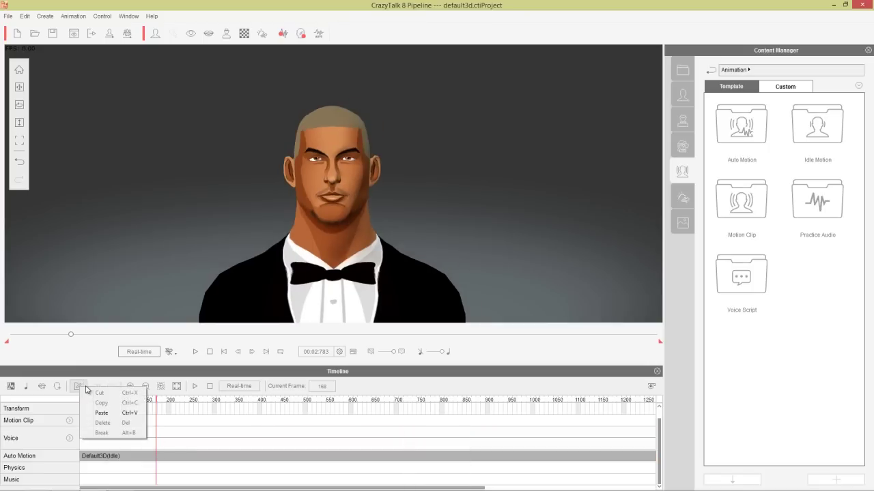
{"action": "left_click", "coordinate": [200, 431]}
Step: Return the playhead to the first frame of the timeline
{"action": "mouse_move", "coordinate": [169, 408]}
{"action": "left_mouse_down"}
{"action": "mouse_move", "coordinate": [80, 403]}
{"action": "mouse_move", "coordinate": [322, 399]}
{"action": "mouse_move", "coordinate": [165, 401]}
{"action": "left_mouse_up"}
{"action": "left_click", "coordinate": [77, 401]}
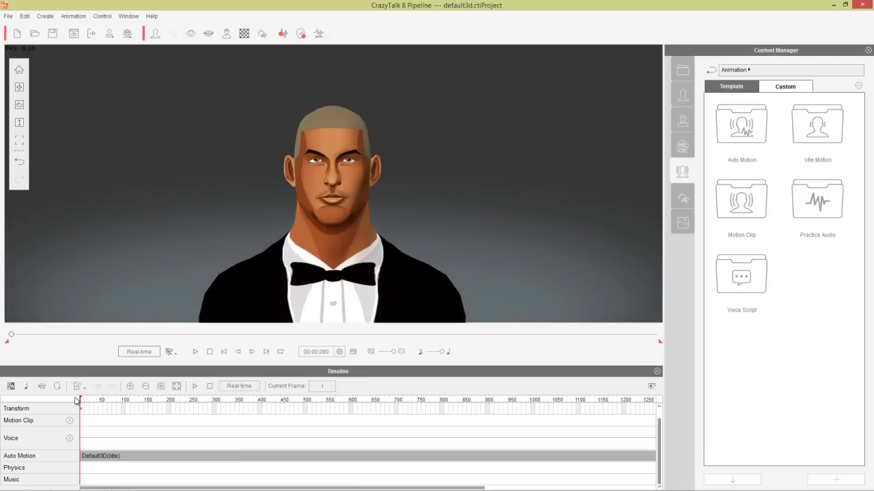
{"action": "mouse_move", "coordinate": [87, 403]}
{"action": "left_mouse_down"}
{"action": "mouse_move", "coordinate": [277, 404]}
{"action": "mouse_move", "coordinate": [72, 410]}
{"action": "left_mouse_up"}
{"action": "scroll", "coordinate": [225, 421], "scroll_direction": "up", "scroll_amount": 4}
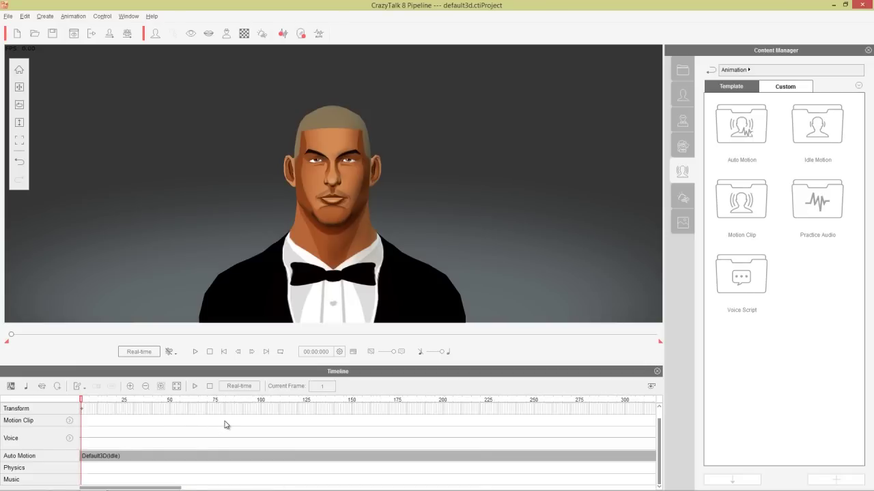
{"action": "scroll", "coordinate": [225, 421], "scroll_direction": "down", "scroll_amount": 2}
{"action": "scroll", "coordinate": [225, 422], "scroll_direction": "up", "scroll_amount": 2}
{"action": "scroll", "coordinate": [224, 421], "scroll_direction": "down", "scroll_amount": 1}
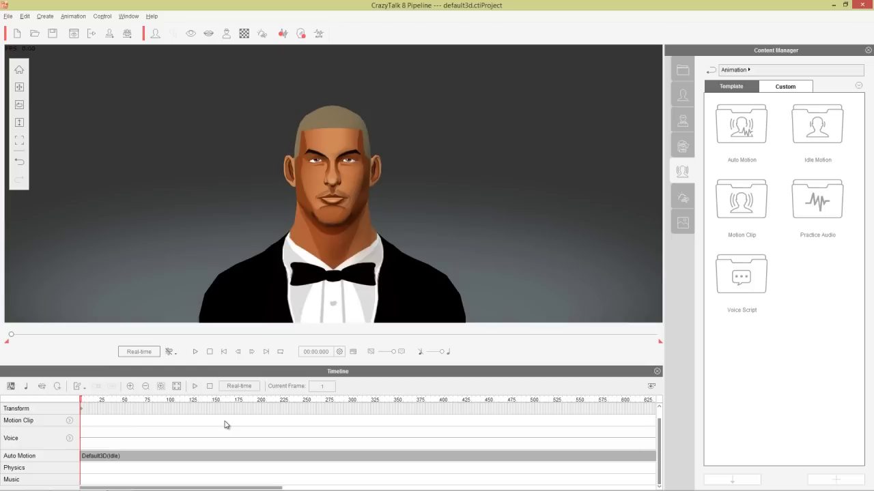
{"action": "scroll", "coordinate": [226, 425], "scroll_direction": "down", "scroll_amount": 1}
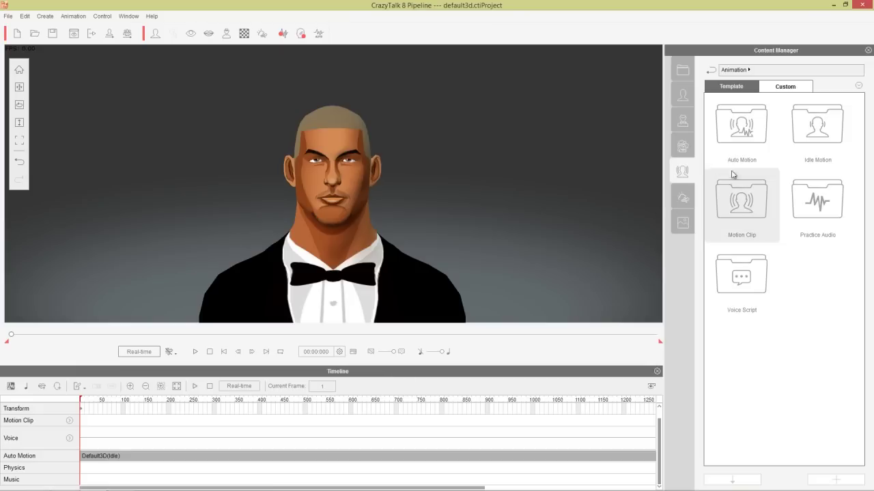
Step: Add the Mistakes practice audio to the actor in Talk Mode and return the playhead to the first frame
{"action": "double_click", "coordinate": [812, 198]}
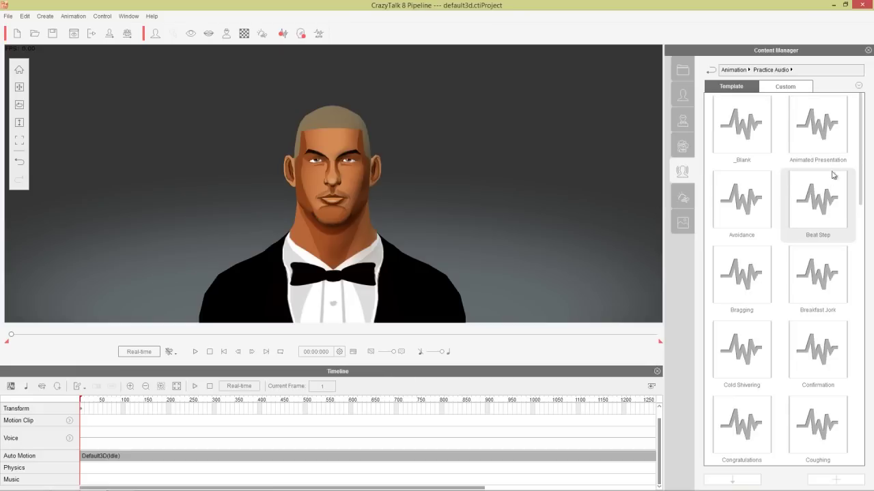
{"action": "left_click_drag", "start_coordinate": [862, 141], "coordinate": [861, 345]}
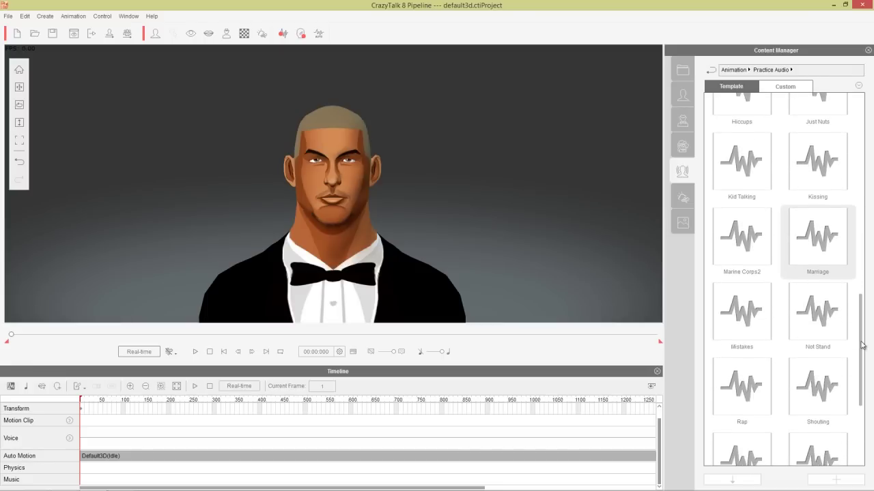
{"action": "double_click", "coordinate": [736, 324]}
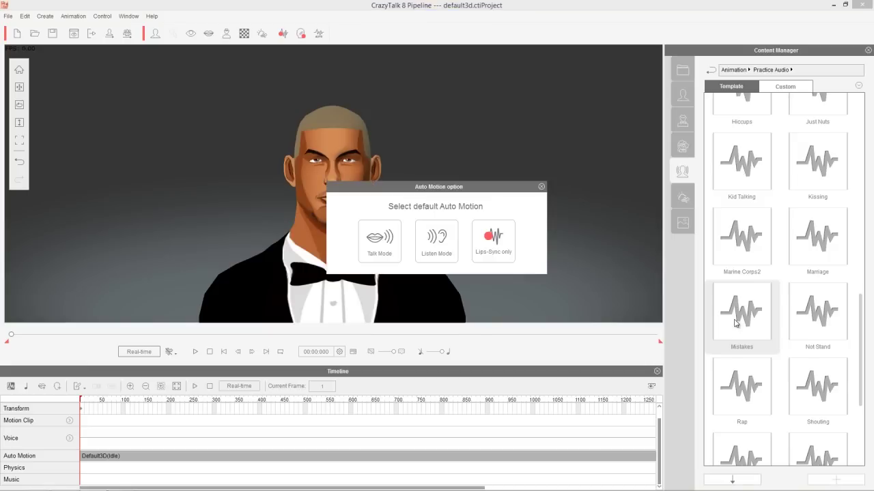
{"action": "left_click", "coordinate": [372, 248]}
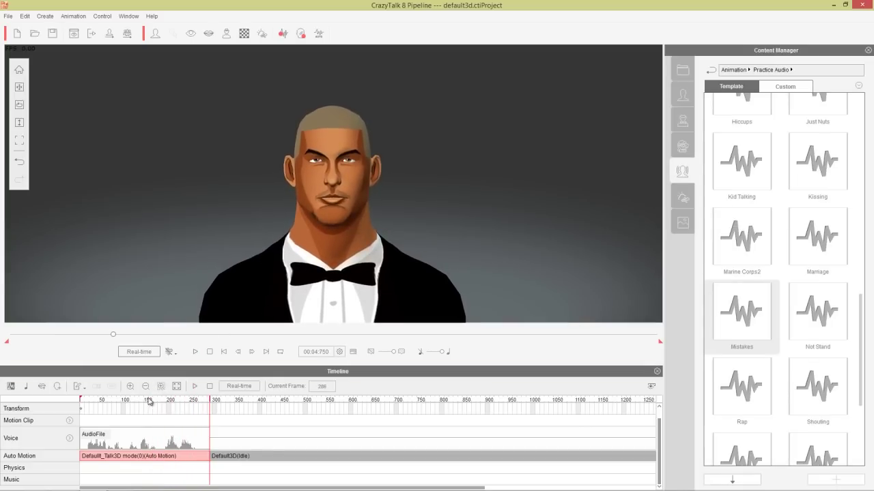
{"action": "left_click_drag", "start_coordinate": [148, 401], "coordinate": [81, 401]}
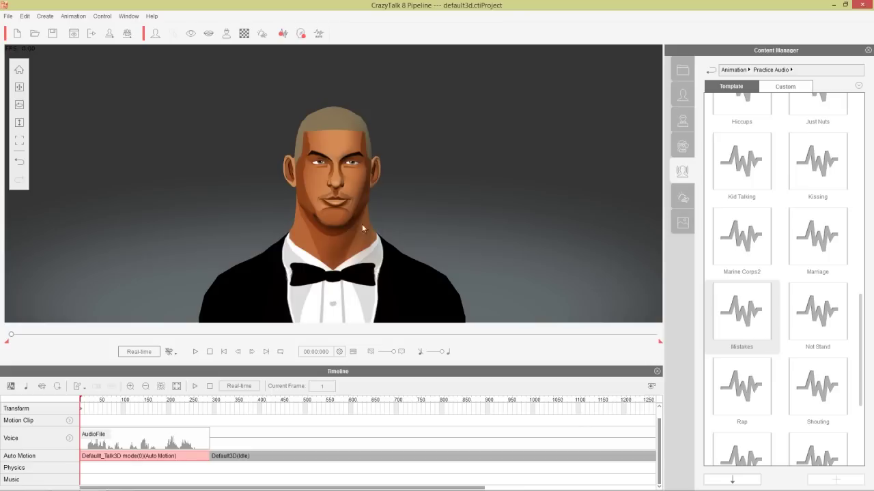
Step: Apply the Advice auto motion from the 02_Scenario Talk presets to the actor and scrub the timeline to preview it
{"action": "left_click", "coordinate": [734, 70]}
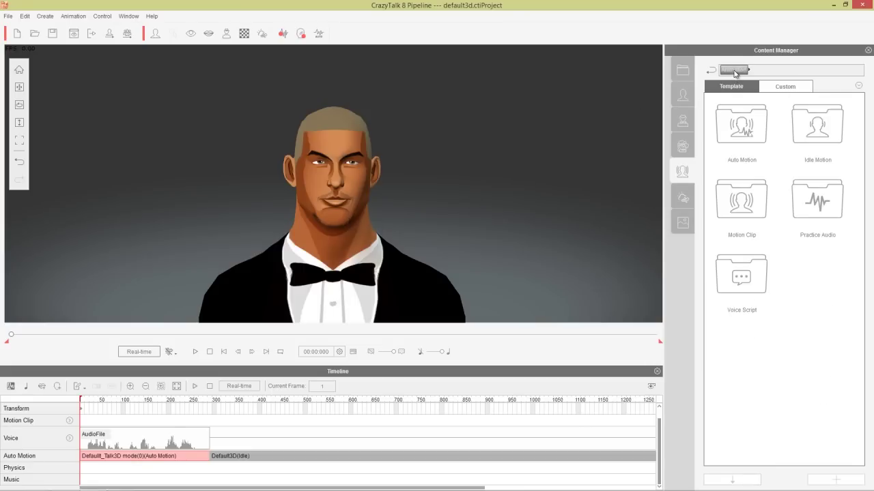
{"action": "double_click", "coordinate": [744, 126]}
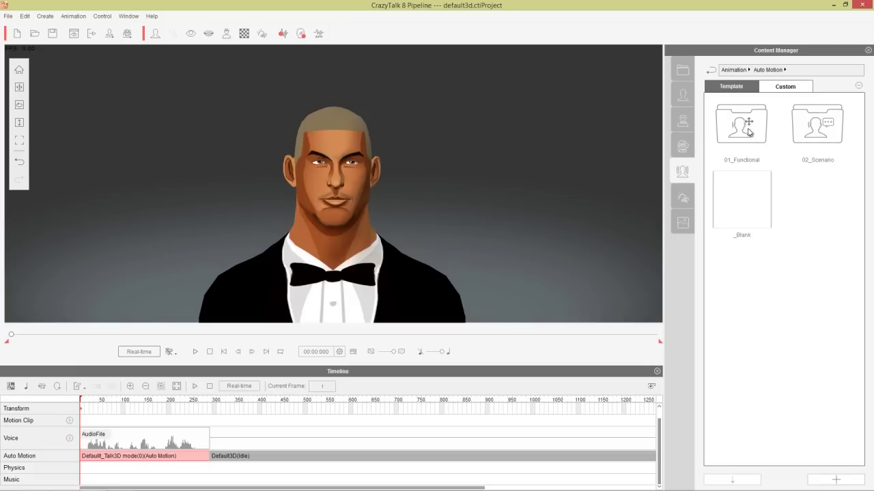
{"action": "double_click", "coordinate": [813, 127]}
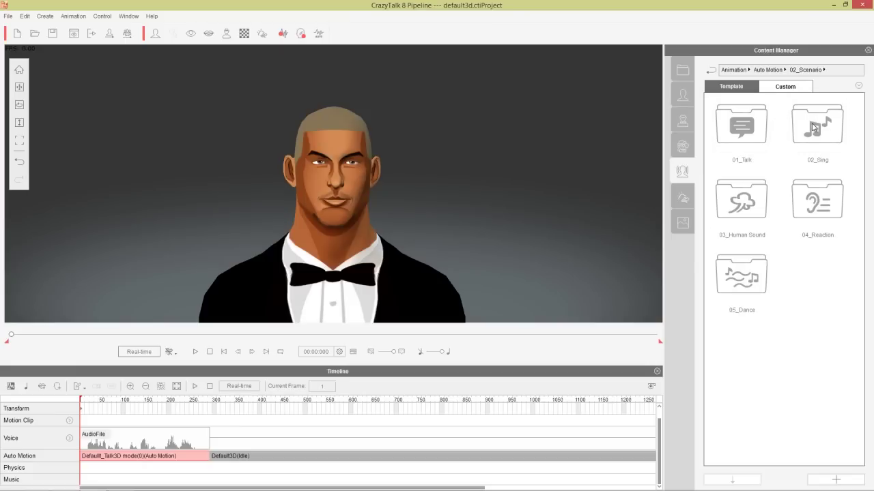
{"action": "double_click", "coordinate": [742, 130]}
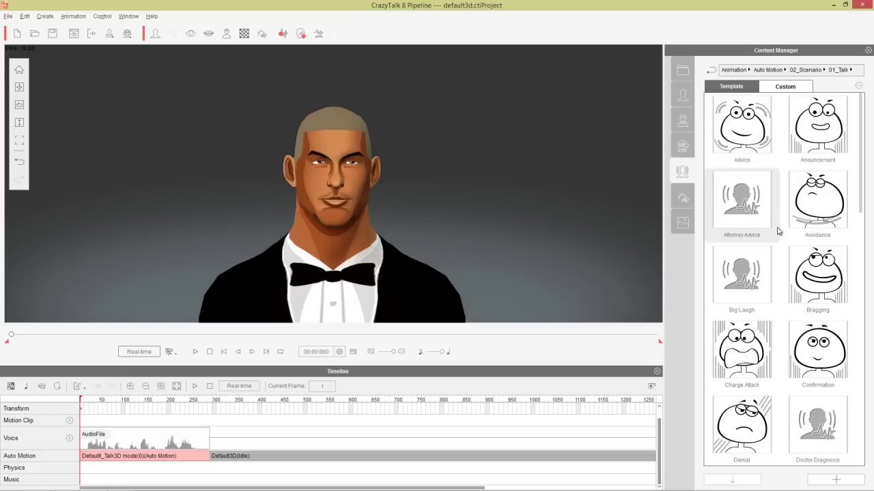
{"action": "double_click", "coordinate": [750, 134]}
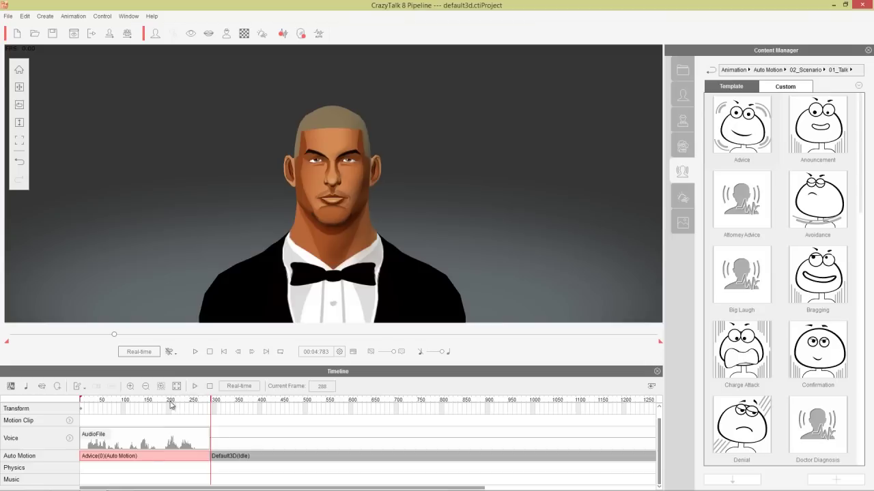
{"action": "left_click_drag", "start_coordinate": [170, 406], "coordinate": [134, 405]}
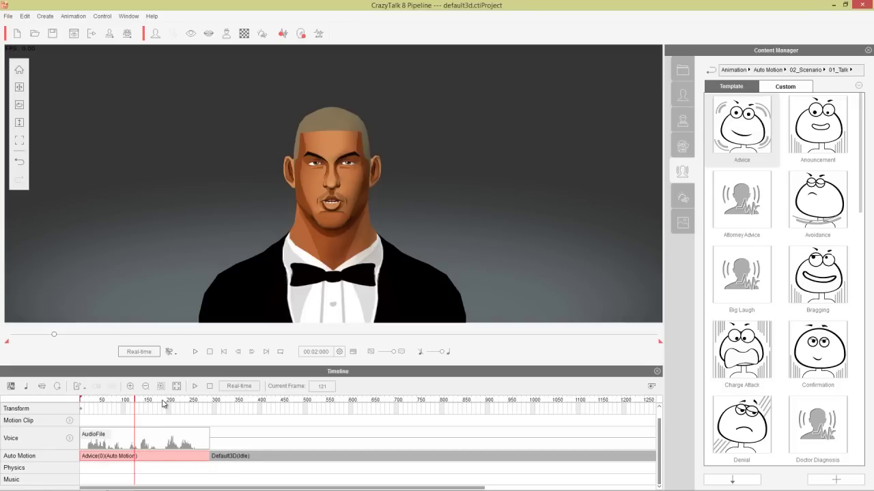
{"action": "left_click", "coordinate": [270, 440]}
{"action": "left_click", "coordinate": [301, 457]}
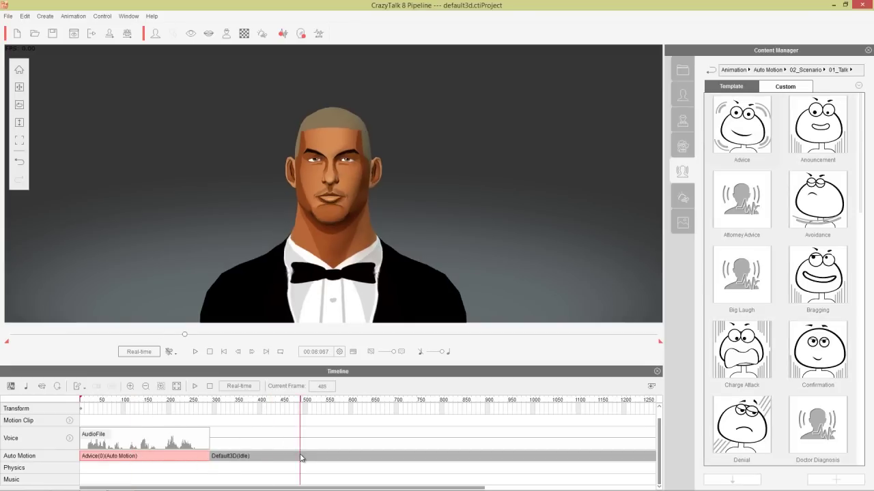
{"action": "left_click", "coordinate": [151, 400]}
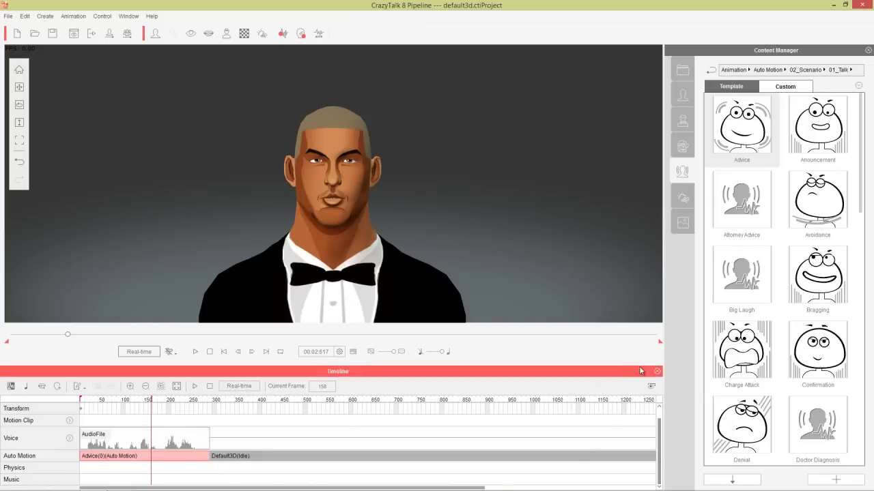
Step: Replace the actor's auto motion with the Bragging Talk preset and scrub through the clip to preview it
{"action": "double_click", "coordinate": [817, 281]}
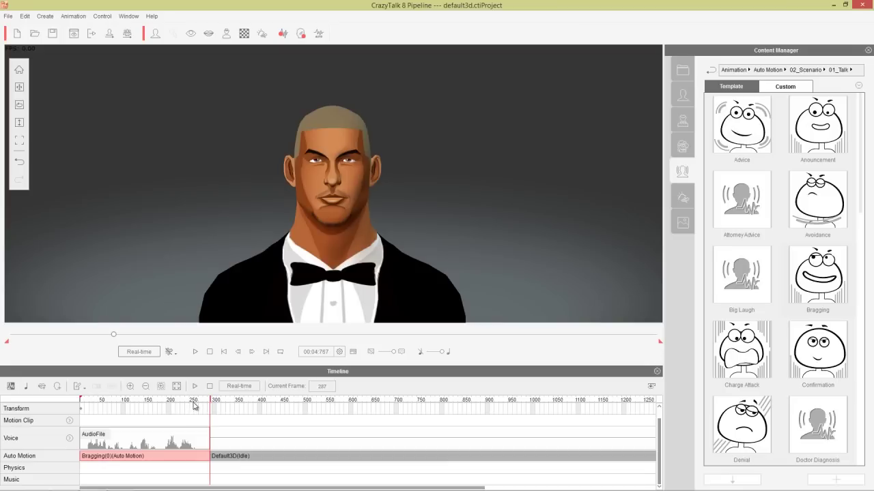
{"action": "left_click_drag", "start_coordinate": [193, 406], "coordinate": [271, 398]}
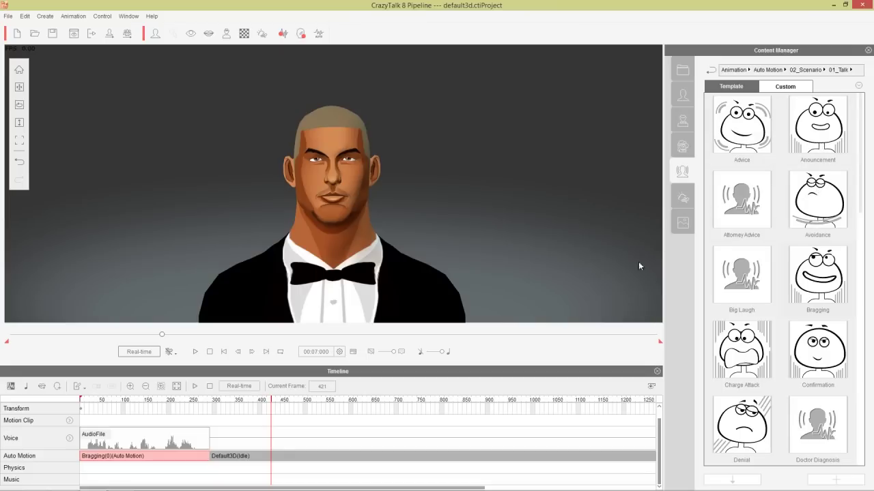
{"action": "left_click_drag", "start_coordinate": [208, 405], "coordinate": [162, 402]}
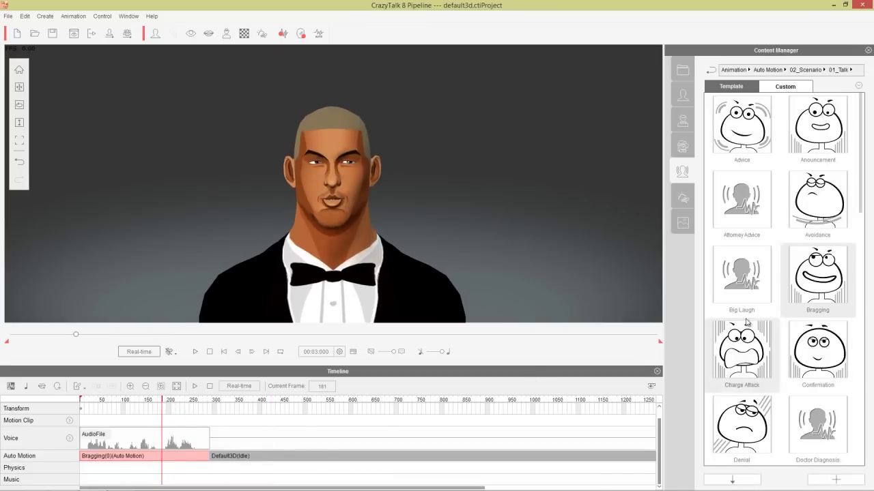
Step: Apply the Kid Talking auto motion to the actor's voice clip and scrub the timeline to preview the movement
{"action": "left_click_drag", "start_coordinate": [863, 197], "coordinate": [858, 281]}
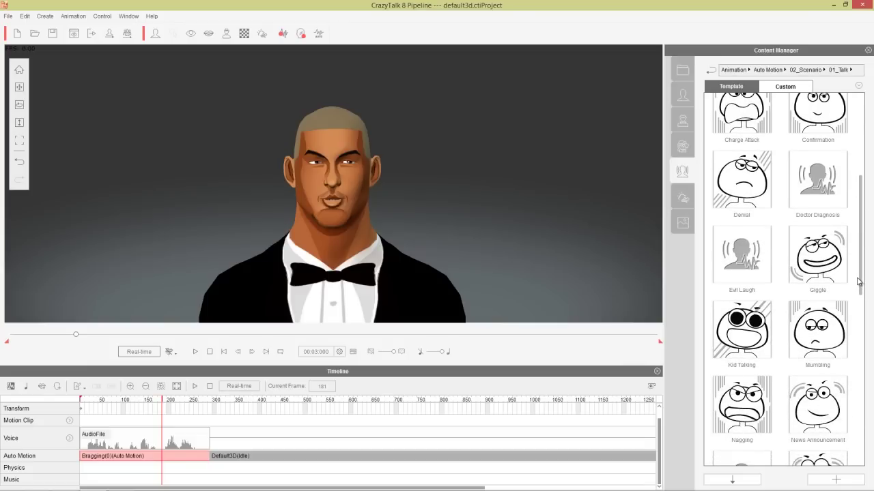
{"action": "double_click", "coordinate": [733, 329]}
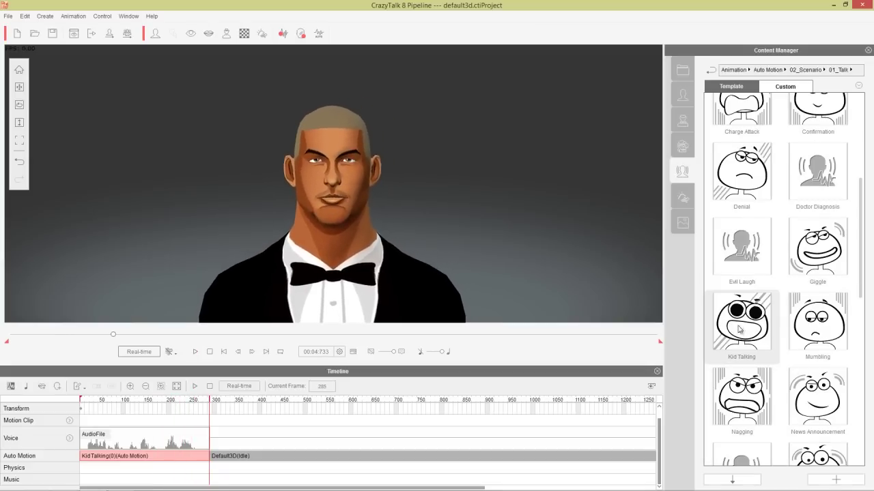
{"action": "left_click_drag", "start_coordinate": [861, 283], "coordinate": [860, 374]}
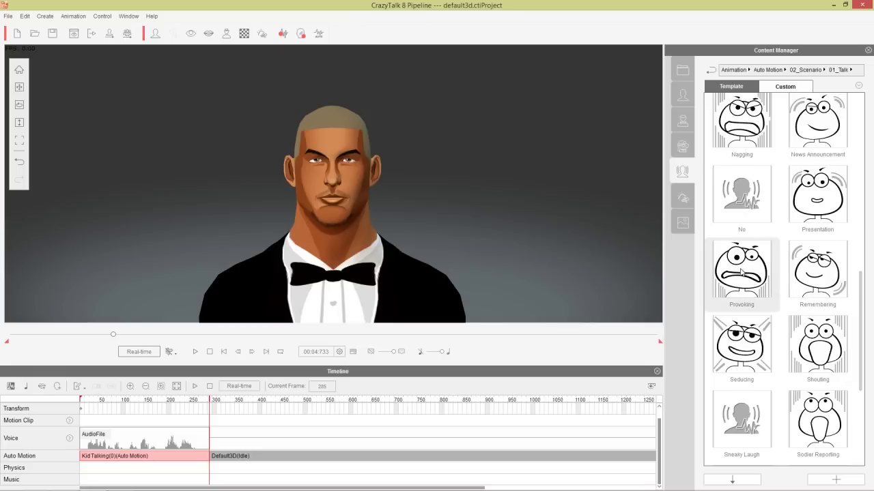
{"action": "left_click_drag", "start_coordinate": [192, 401], "coordinate": [177, 402]}
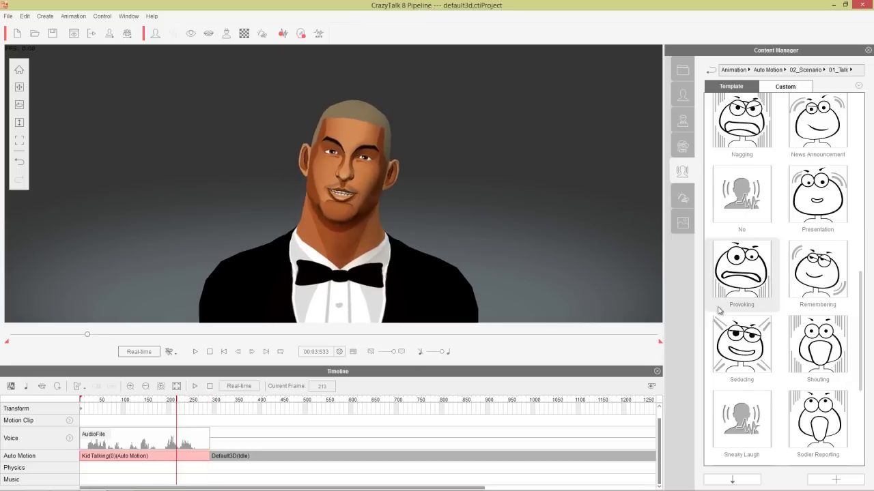
Step: Apply the Provoking auto motion to the actor, scrub through the clip to preview it, and close the timeline
{"action": "double_click", "coordinate": [738, 287]}
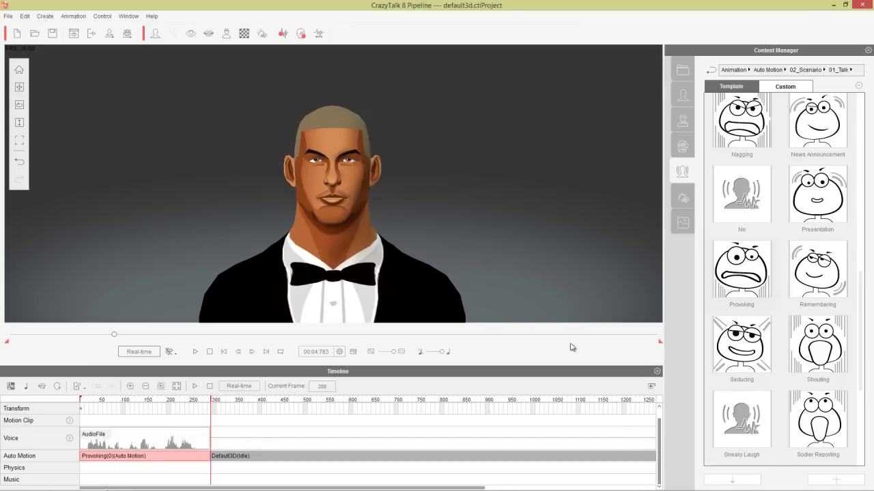
{"action": "left_click_drag", "start_coordinate": [187, 403], "coordinate": [156, 413]}
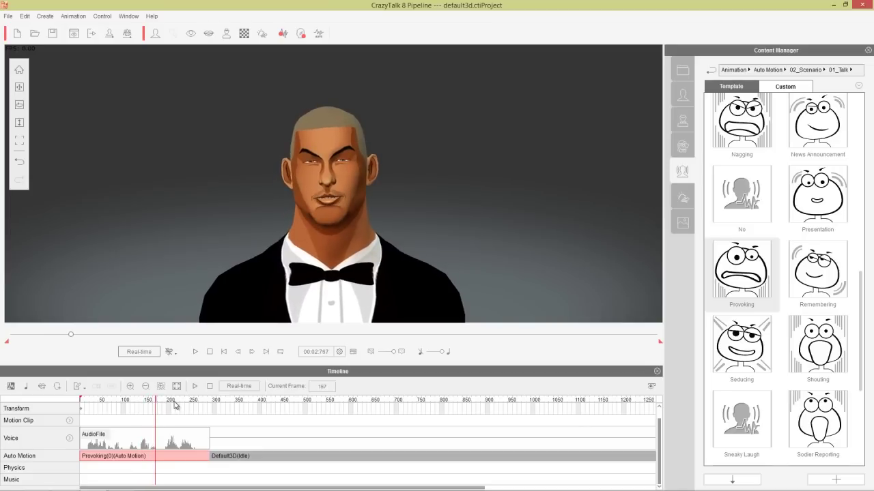
{"action": "left_click", "coordinate": [656, 372]}
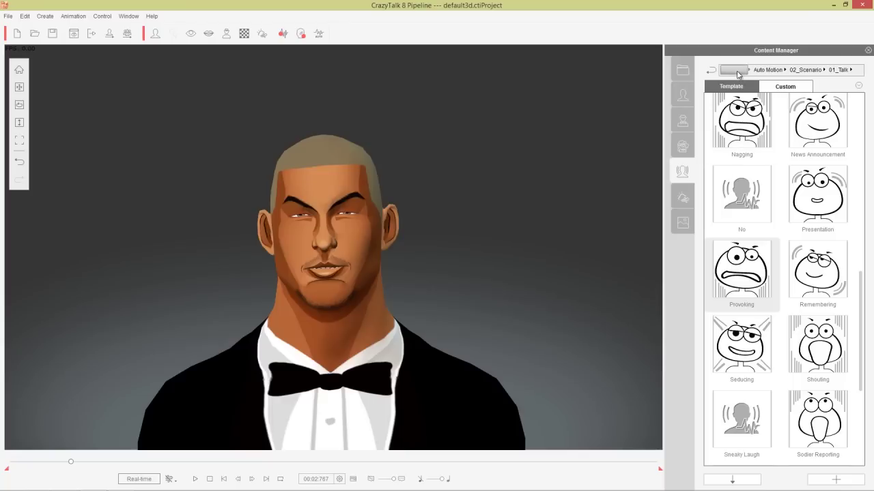
Step: Browse the Practice Audio templates in the animation content and return playback to the start
{"action": "left_click", "coordinate": [734, 70]}
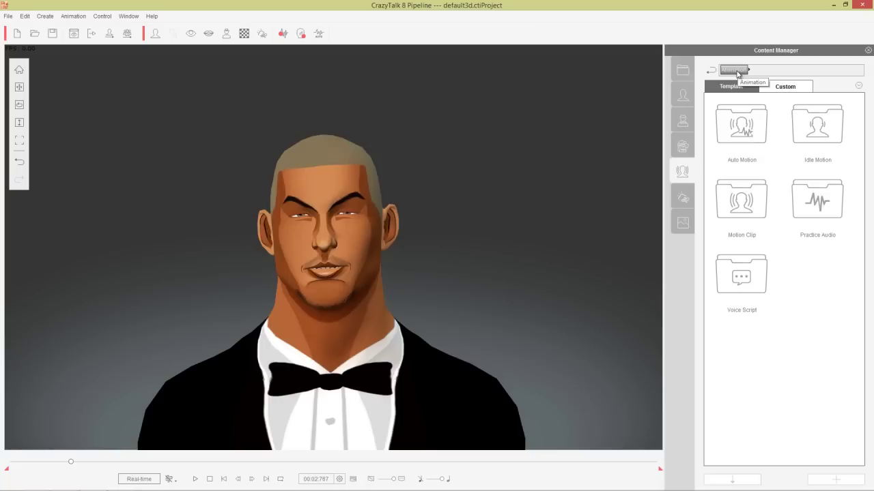
{"action": "double_click", "coordinate": [816, 205]}
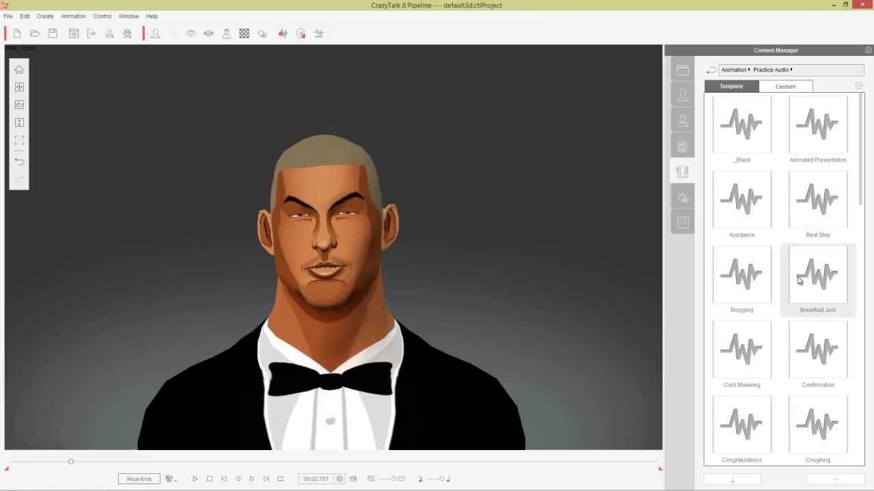
{"action": "scroll", "coordinate": [819, 274], "scroll_direction": "down", "scroll_amount": 5}
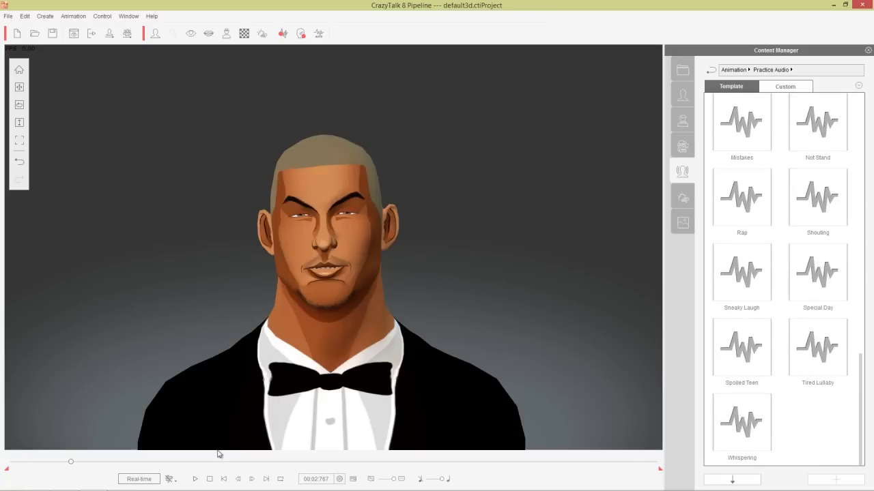
{"action": "left_click", "coordinate": [209, 479]}
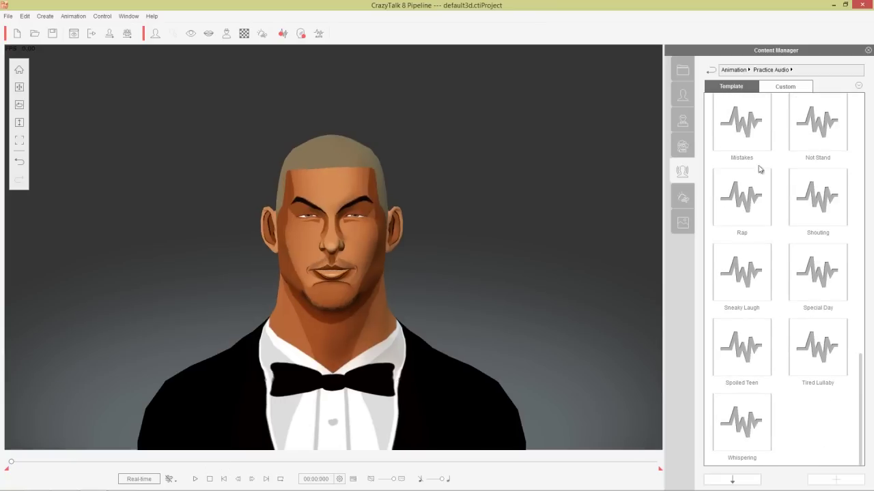
Step: Load the Reggie 3D actor and give it the Afro hair from the Party Fun hair collection
{"action": "left_click", "coordinate": [682, 95]}
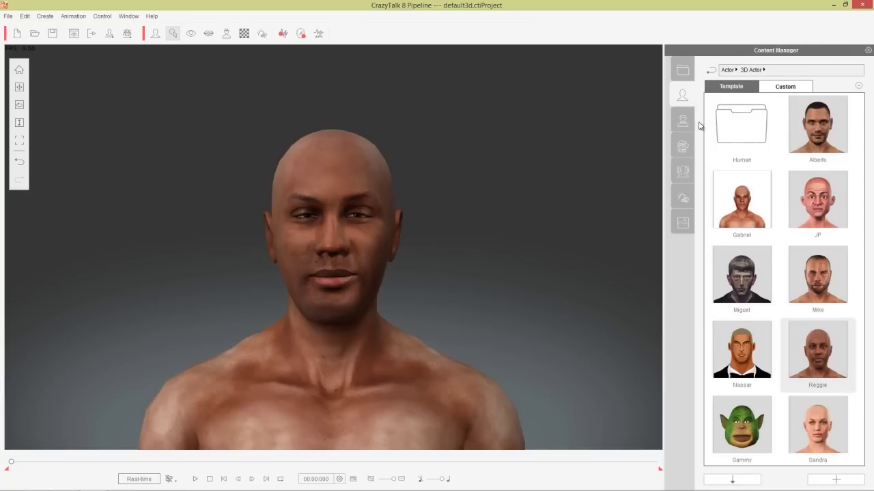
{"action": "left_click", "coordinate": [683, 150]}
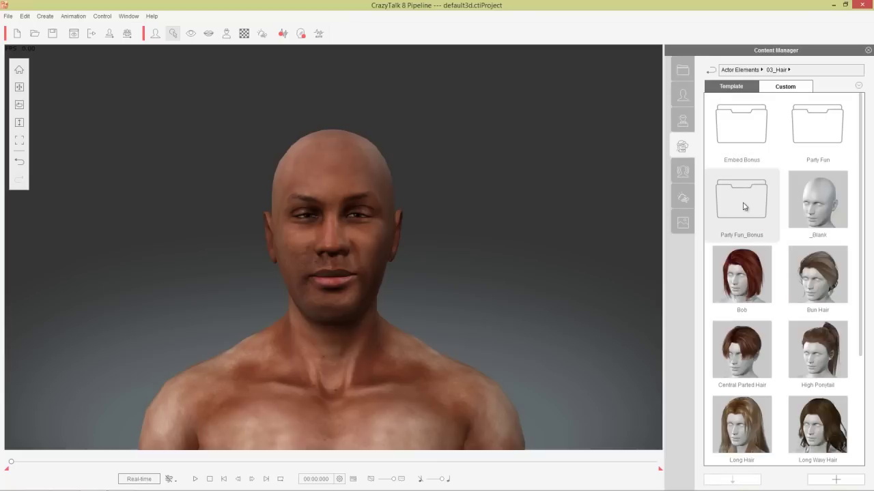
{"action": "double_click", "coordinate": [813, 131]}
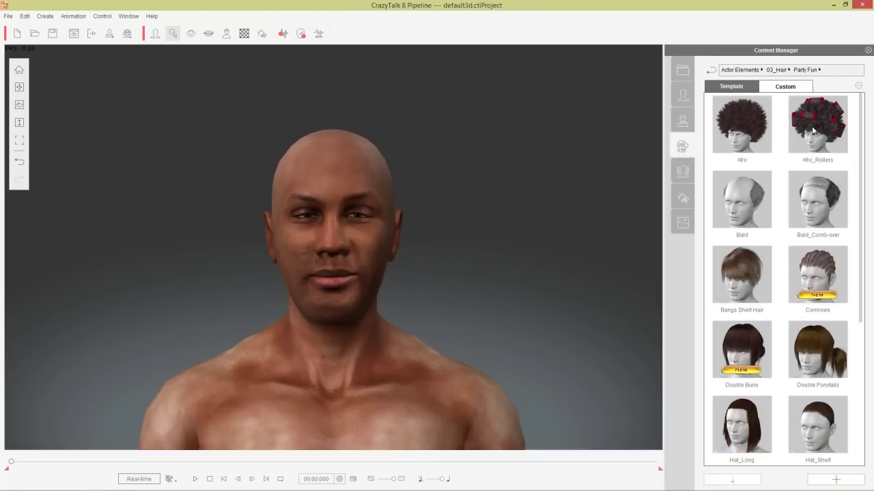
{"action": "double_click", "coordinate": [743, 137]}
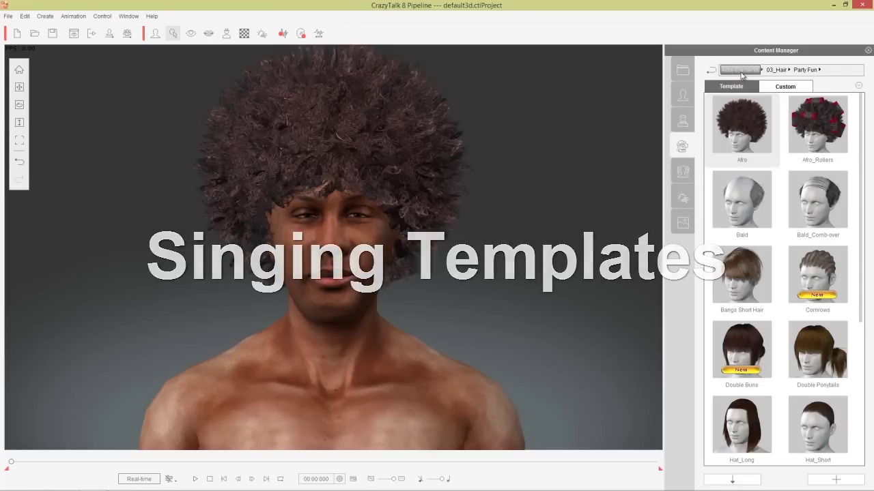
Step: Dress the actor in the Male_Tank top from the 05_Body elements
{"action": "left_click", "coordinate": [743, 70]}
{"action": "double_click", "coordinate": [752, 278]}
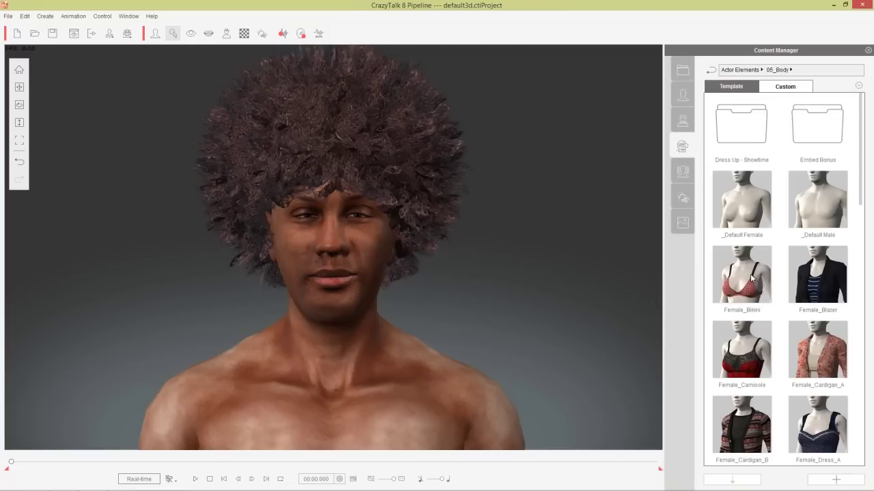
{"action": "left_click_drag", "start_coordinate": [861, 181], "coordinate": [864, 469]}
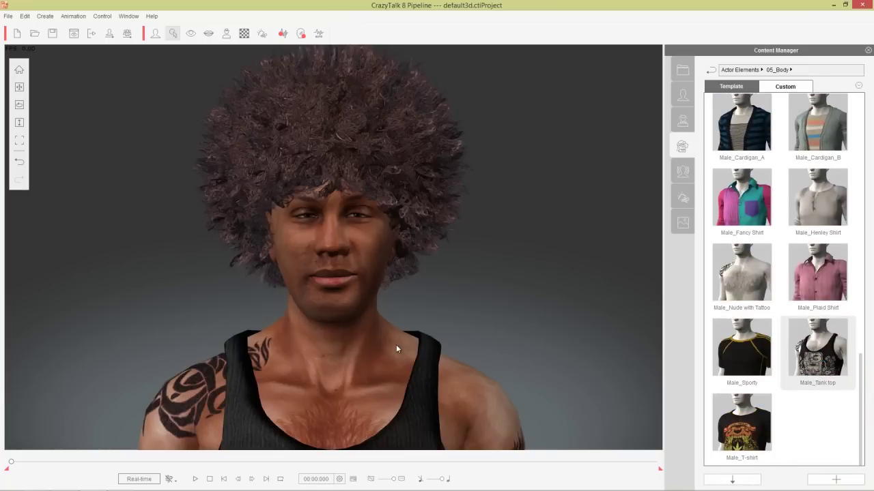
{"action": "left_click", "coordinate": [739, 69]}
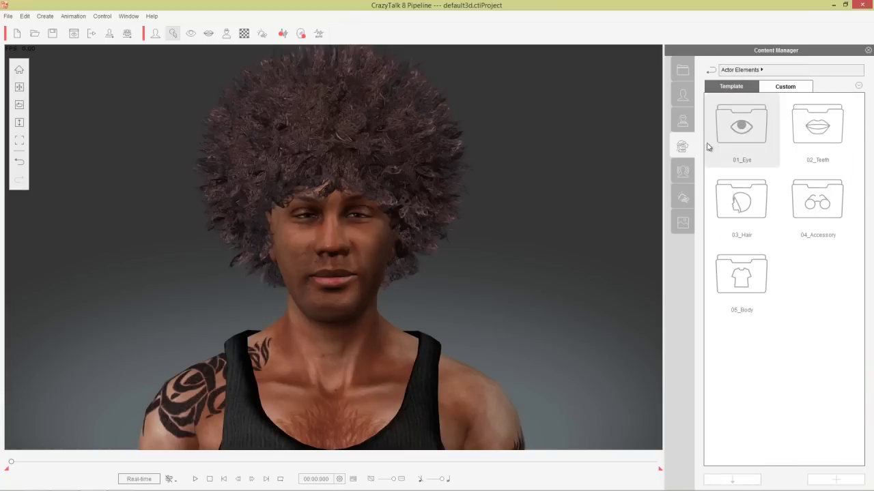
Step: Delete the voice clip with its Provoking auto motion from the timeline and return the playhead to the first frame
{"action": "left_click", "coordinate": [685, 171]}
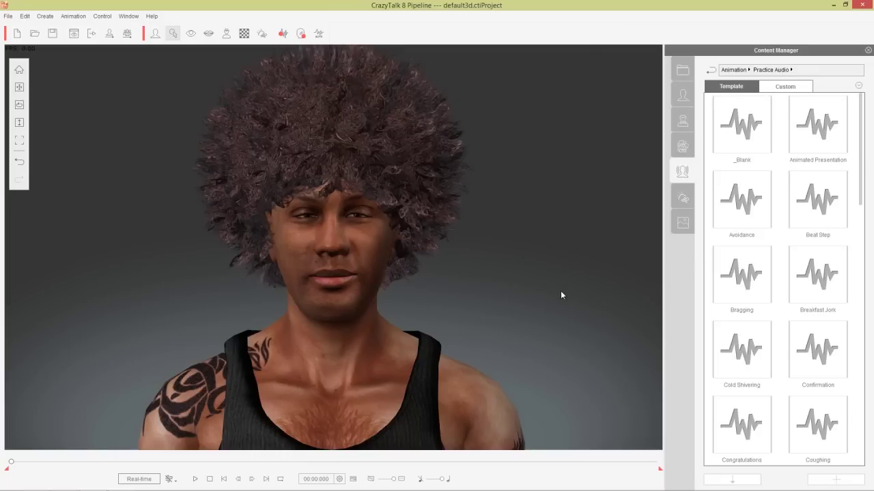
{"action": "key", "text": "F3"}
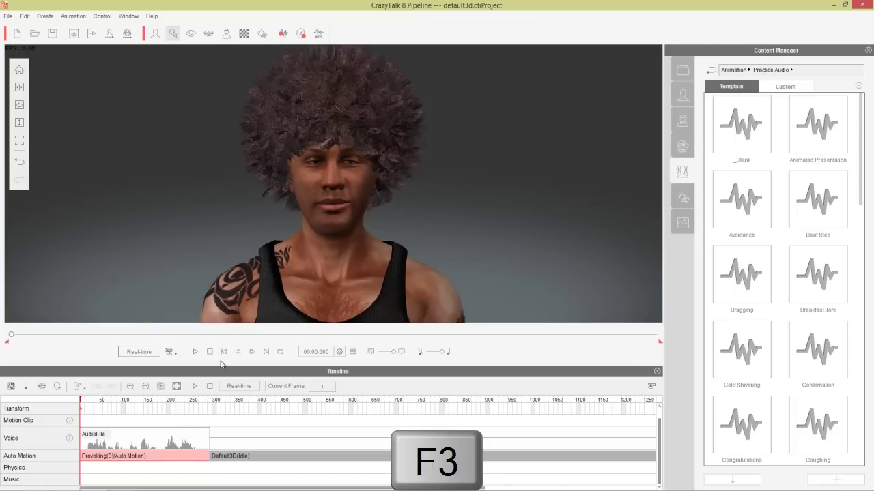
{"action": "left_click", "coordinate": [150, 462]}
{"action": "key", "text": "Delete"}
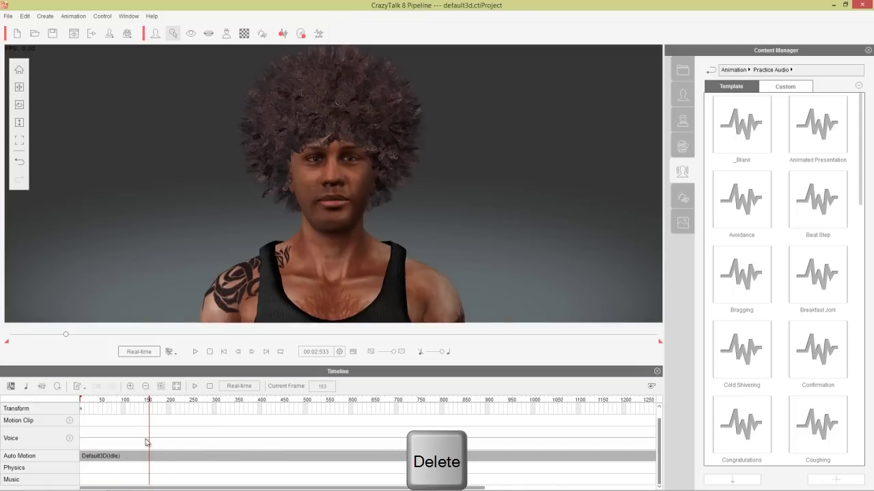
{"action": "left_click_drag", "start_coordinate": [126, 403], "coordinate": [75, 403]}
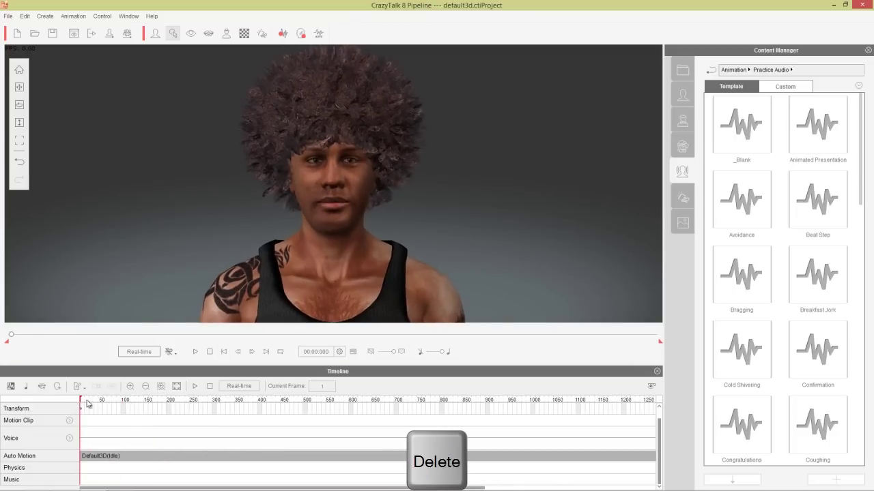
Step: Apply the Rap practice audio to the actor in Talk Mode, preview the default motion, and close the timeline
{"action": "scroll", "coordinate": [850, 253], "scroll_direction": "down", "scroll_amount": 3}
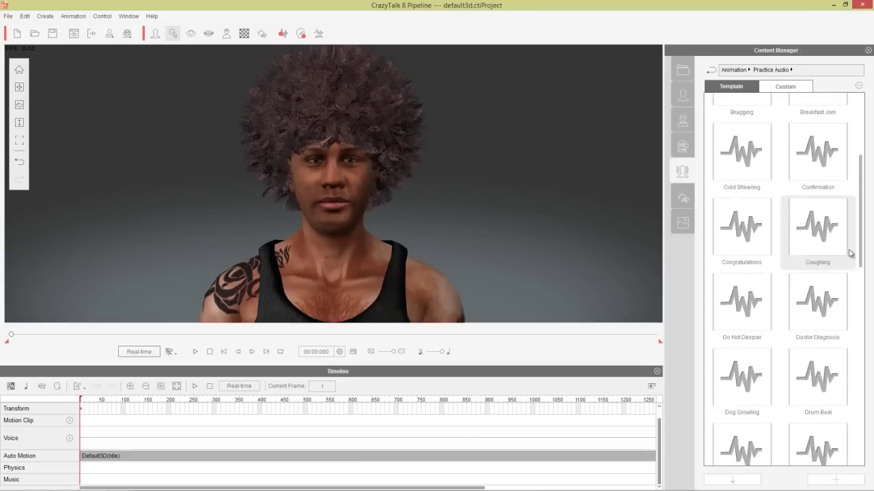
{"action": "scroll", "coordinate": [850, 253], "scroll_direction": "down", "scroll_amount": 6}
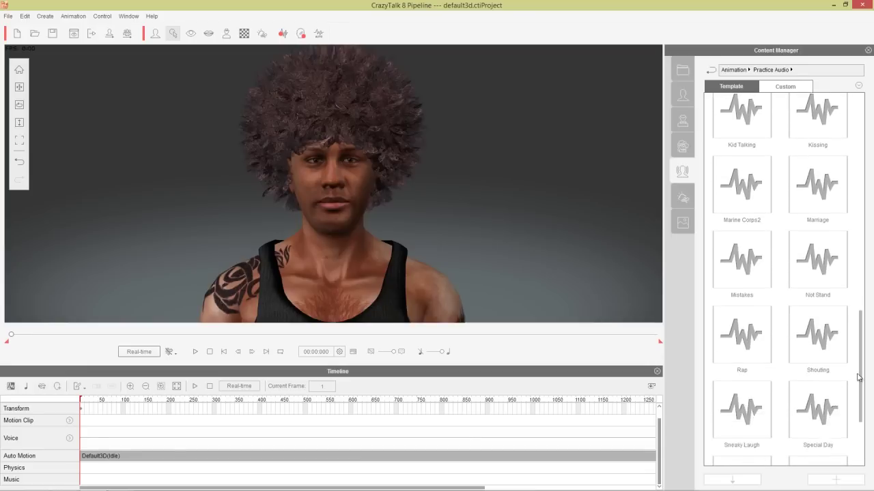
{"action": "double_click", "coordinate": [748, 326]}
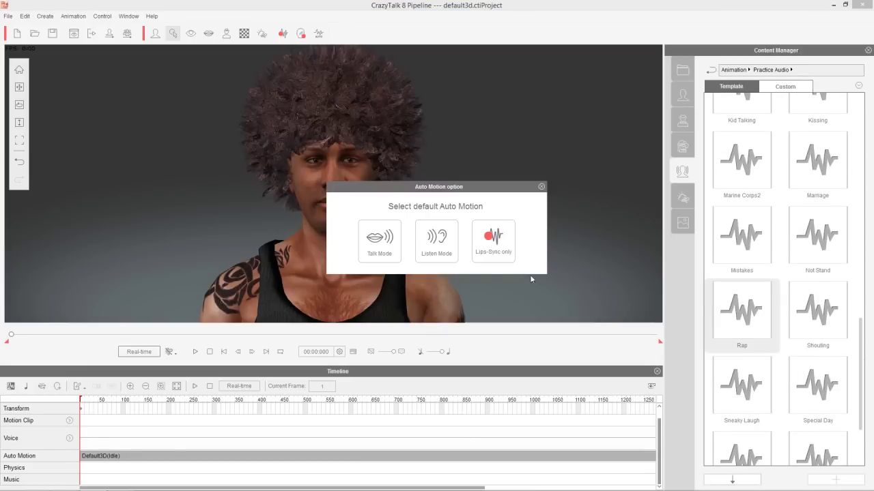
{"action": "left_click", "coordinate": [377, 243]}
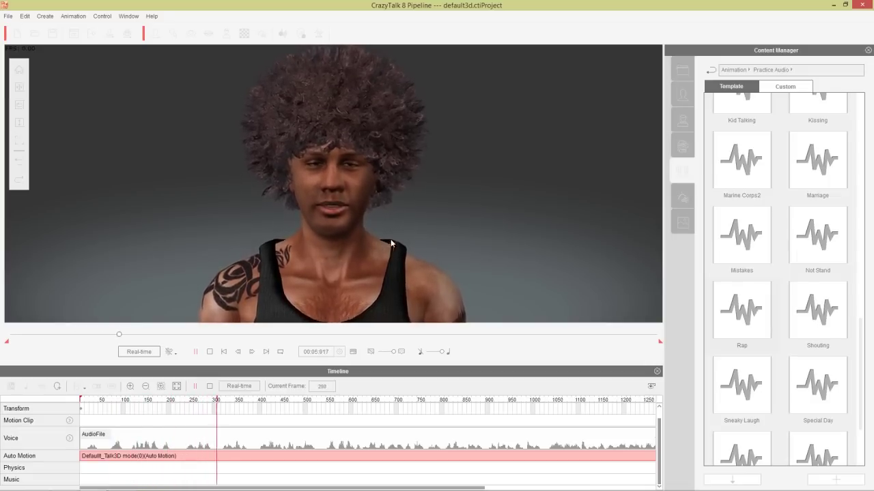
{"action": "key", "text": "space"}
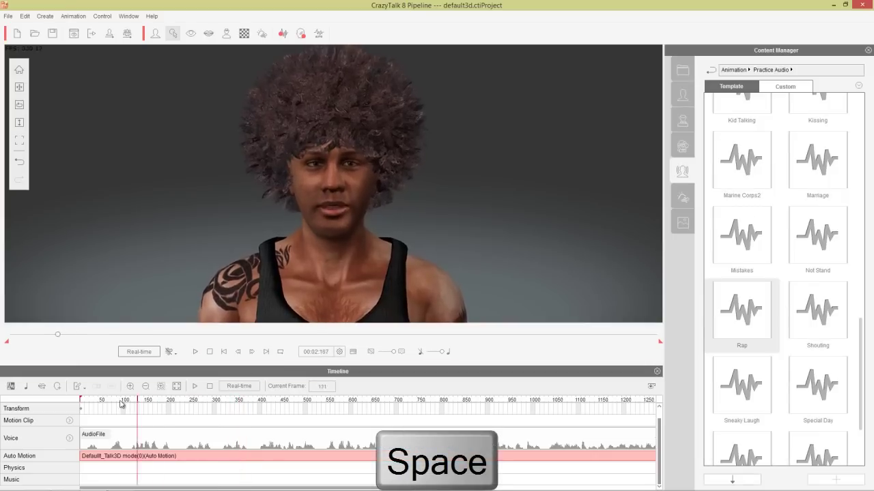
{"action": "left_click", "coordinate": [656, 370]}
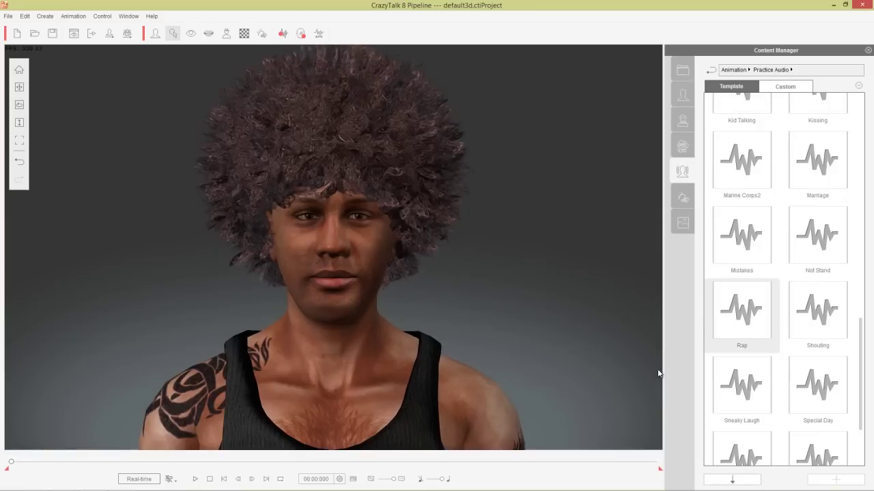
Step: Apply the Rap auto motion from the 02_Scenario Sing presets, play the performance, and return playback to the start
{"action": "left_click", "coordinate": [735, 71]}
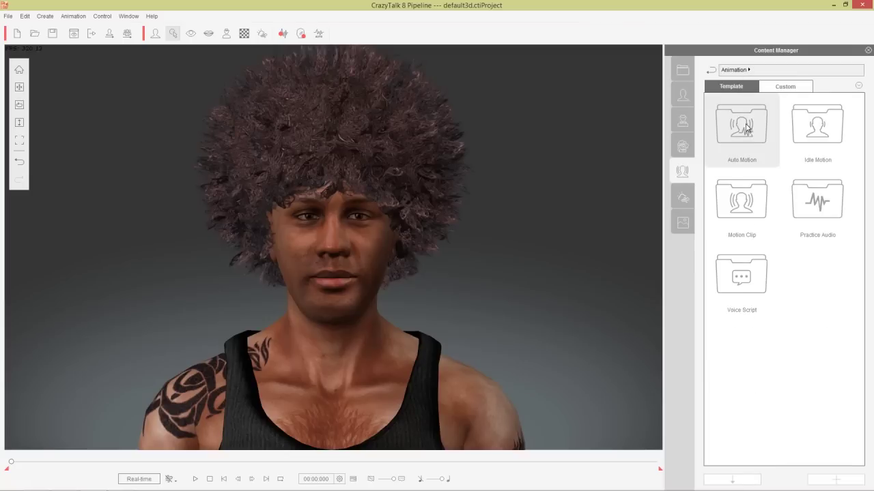
{"action": "double_click", "coordinate": [746, 128]}
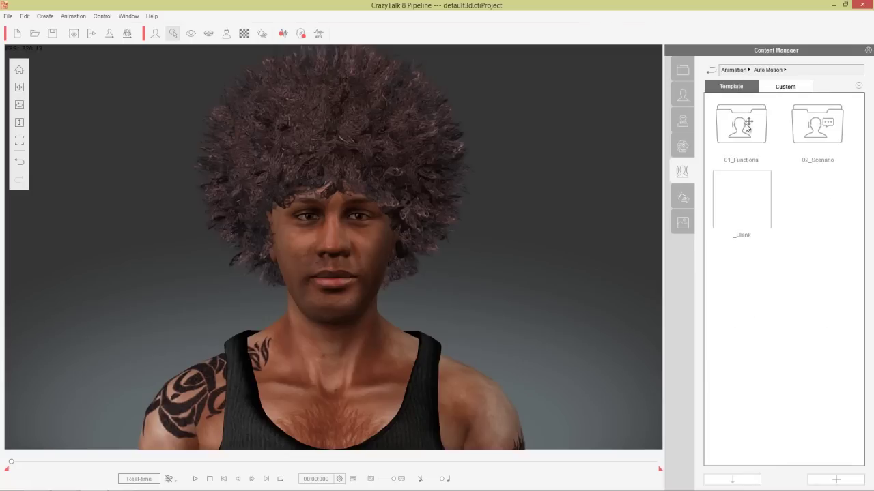
{"action": "double_click", "coordinate": [802, 129]}
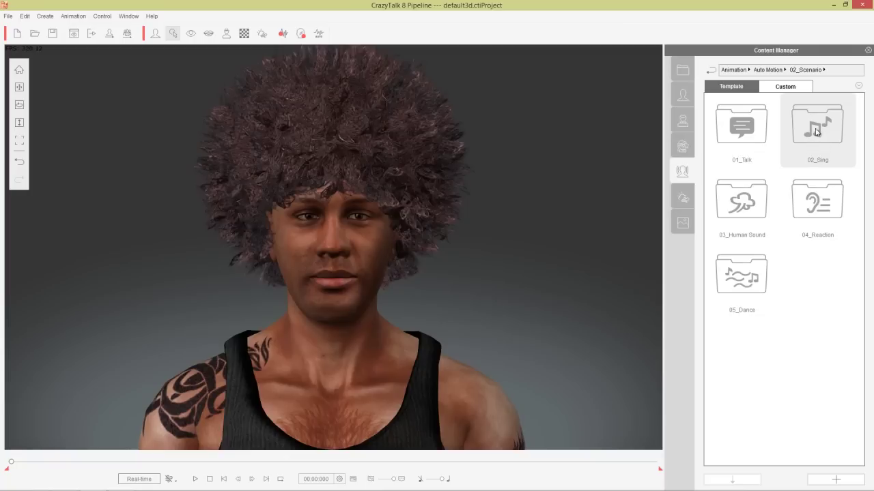
{"action": "double_click", "coordinate": [817, 129]}
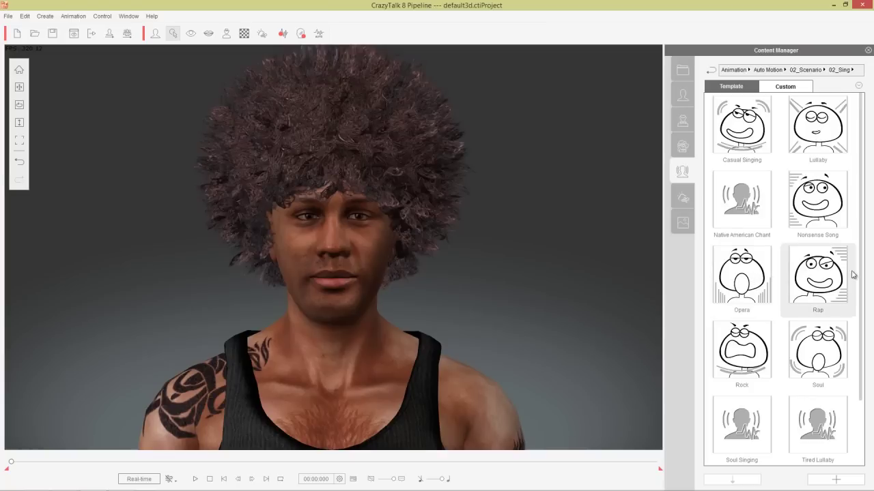
{"action": "left_click_drag", "start_coordinate": [861, 267], "coordinate": [860, 312]}
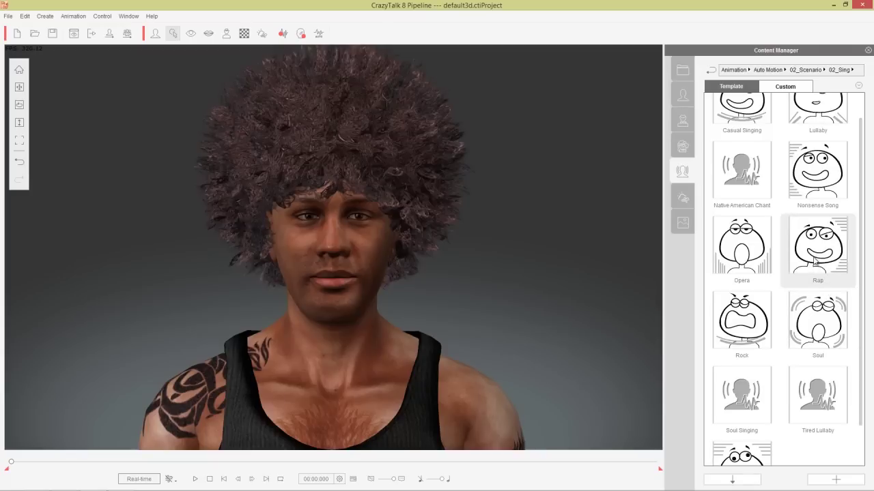
{"action": "double_click", "coordinate": [814, 261]}
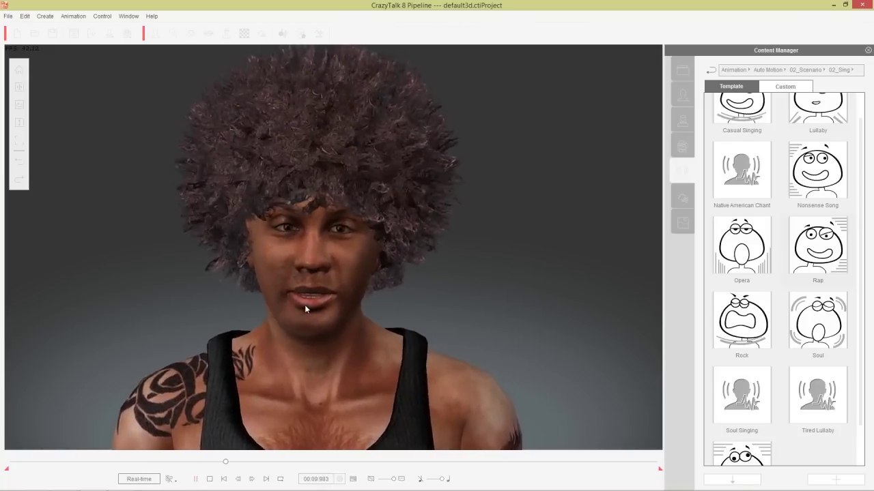
{"action": "left_click", "coordinate": [210, 479]}
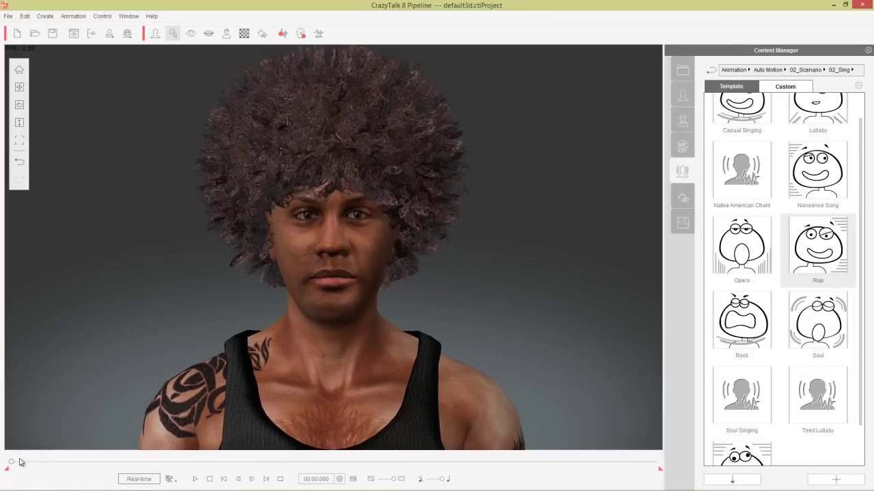
{"action": "mouse_move", "coordinate": [11, 463]}
{"action": "left_mouse_down"}
{"action": "mouse_move", "coordinate": [66, 467]}
{"action": "mouse_move", "coordinate": [134, 455]}
{"action": "mouse_move", "coordinate": [4, 467]}
{"action": "left_mouse_up"}
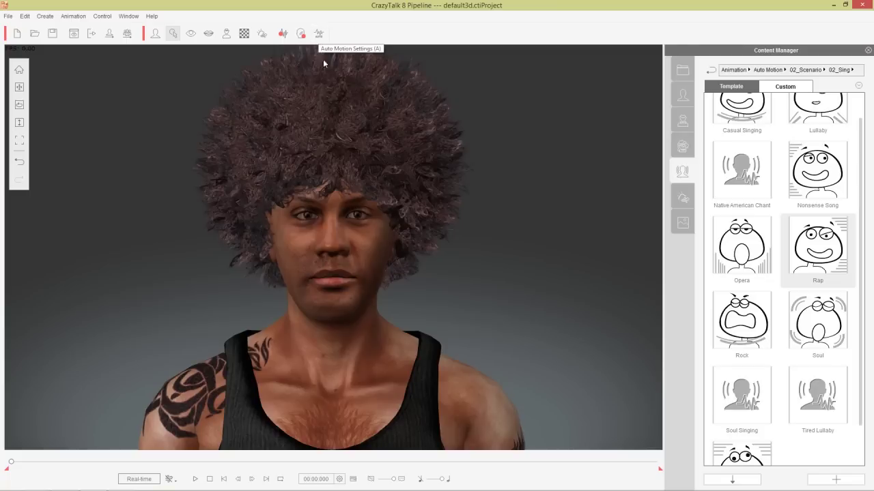
Step: Delete the Rap voice and auto motion clip, return the playhead to the start, and close the timeline
{"action": "key", "text": "F3"}
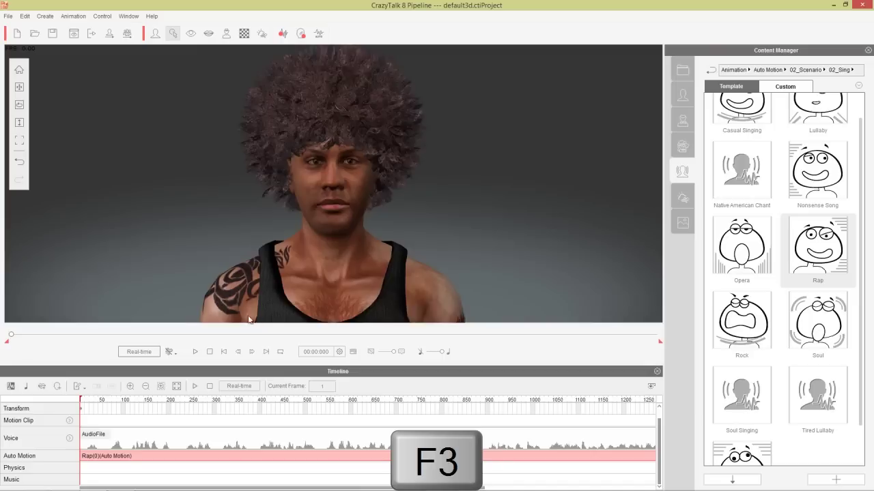
{"action": "left_click", "coordinate": [146, 458]}
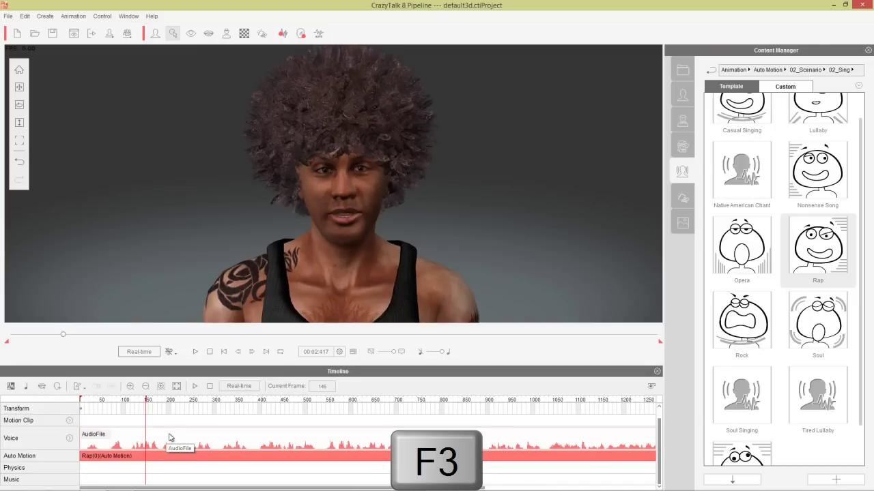
{"action": "key", "text": "Delete"}
{"action": "left_click_drag", "start_coordinate": [125, 400], "coordinate": [57, 399]}
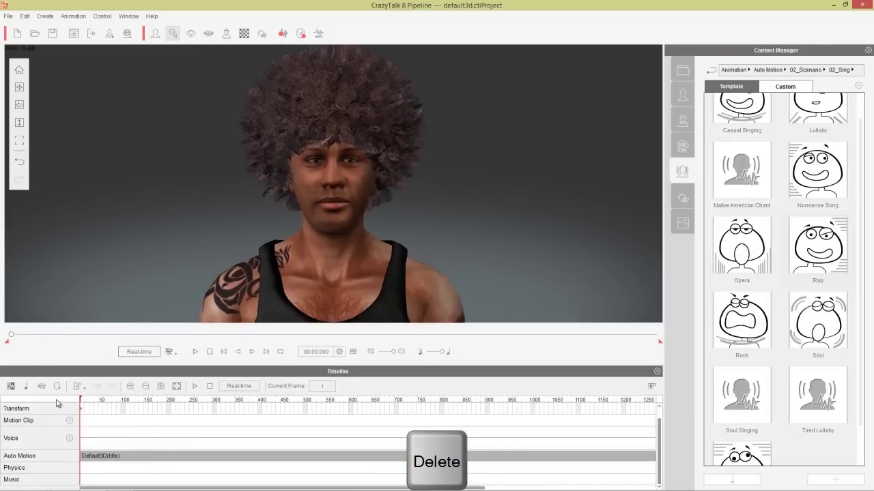
{"action": "left_click", "coordinate": [656, 372]}
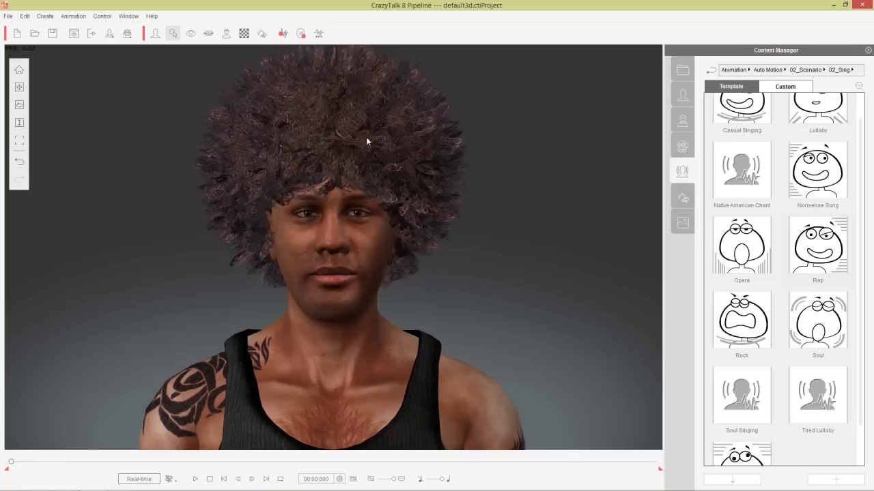
Step: Record a voice take with the microphone in the Voice Recorder and play it back
{"action": "left_click", "coordinate": [281, 35]}
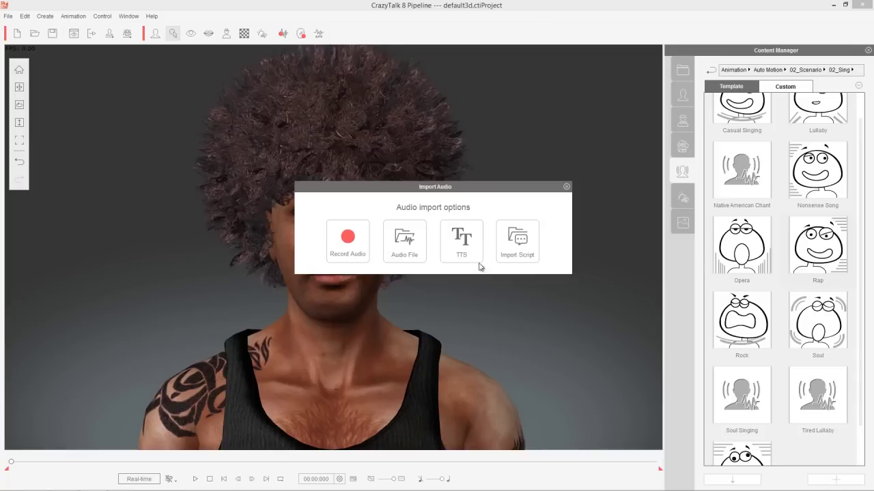
{"action": "left_click", "coordinate": [346, 241]}
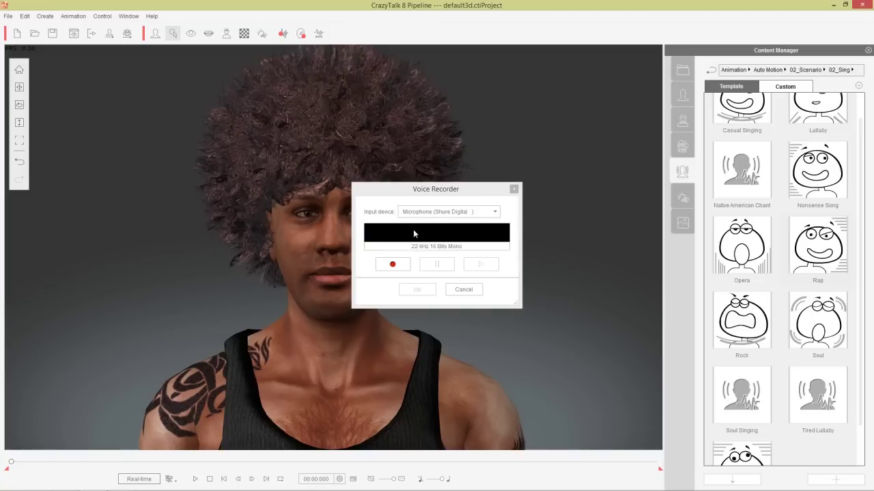
{"action": "left_click", "coordinate": [399, 268]}
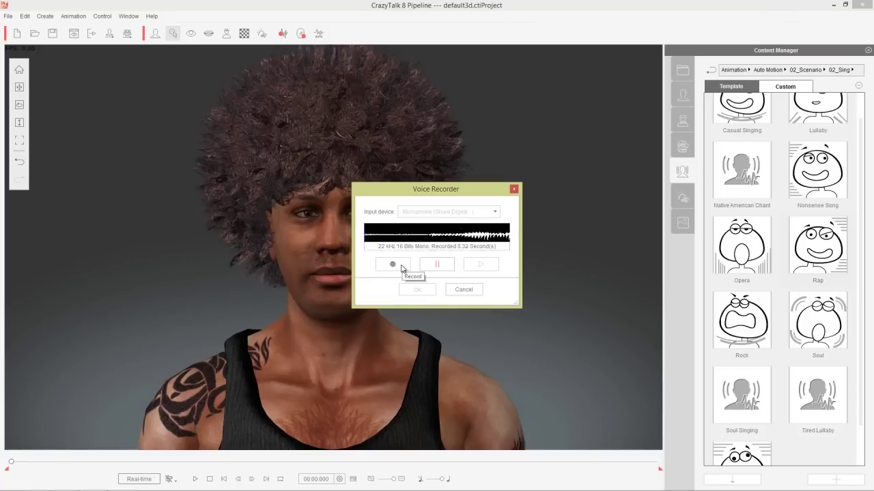
{"action": "left_click", "coordinate": [440, 266]}
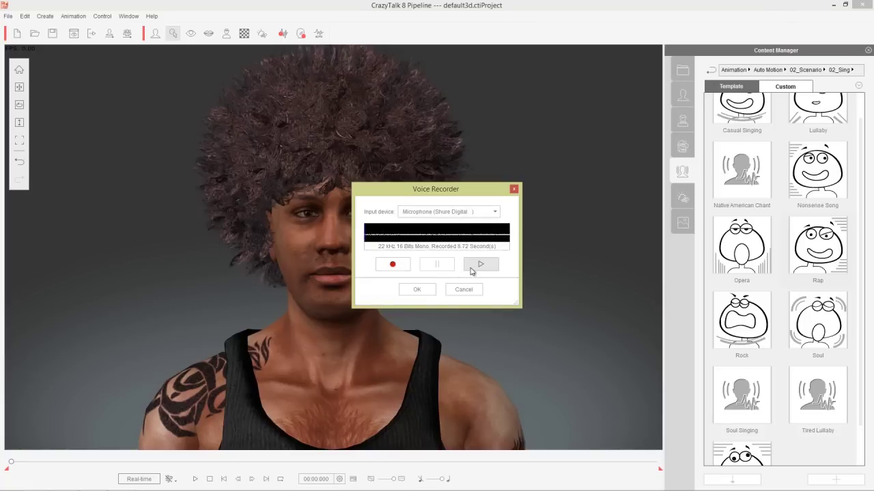
{"action": "left_click", "coordinate": [480, 267]}
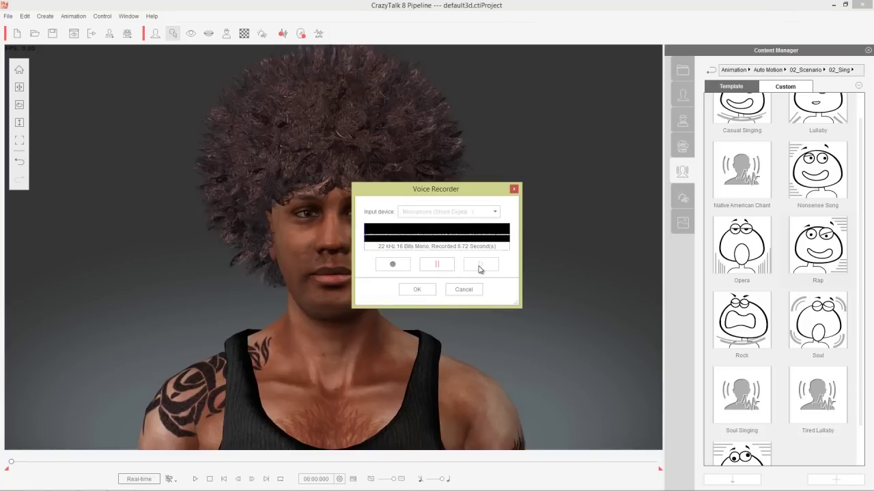
{"action": "left_click", "coordinate": [439, 268]}
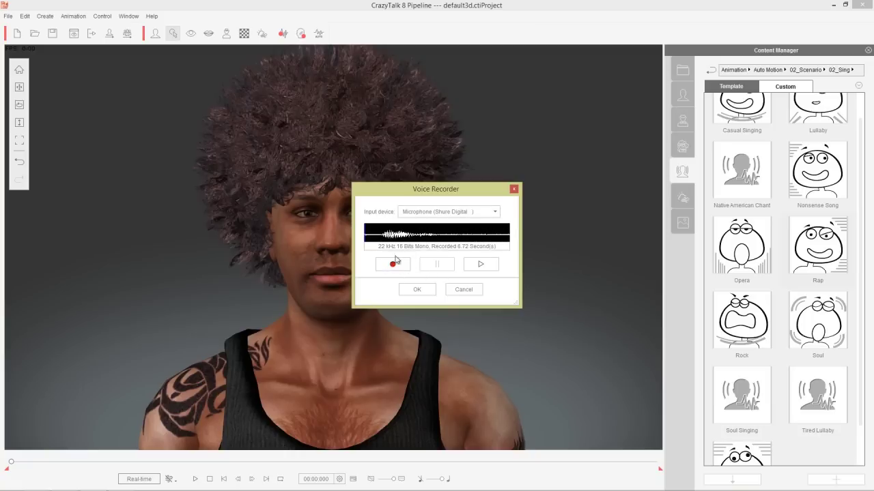
Step: Record a new voice take of about 6 seconds, apply it to the actor in Talk Mode, and return the preview to the start
{"action": "left_click", "coordinate": [398, 263]}
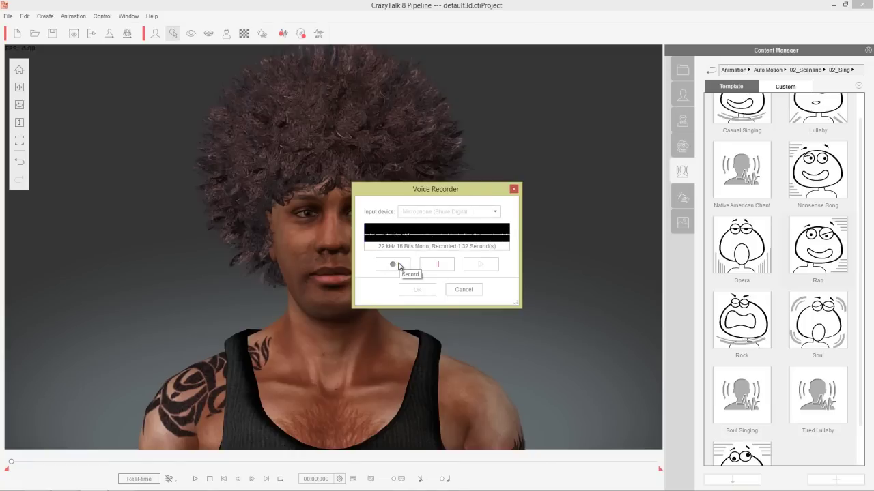
{"action": "left_click", "coordinate": [434, 265]}
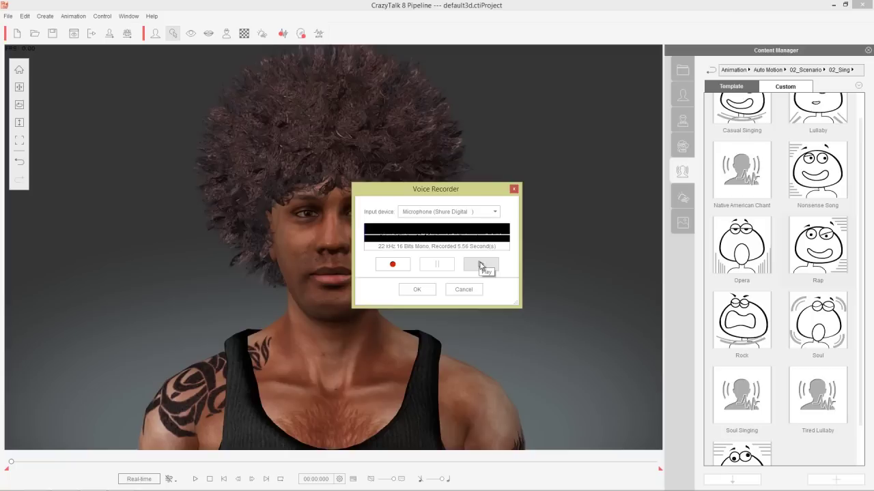
{"action": "left_click", "coordinate": [420, 289]}
{"action": "left_click", "coordinate": [371, 247]}
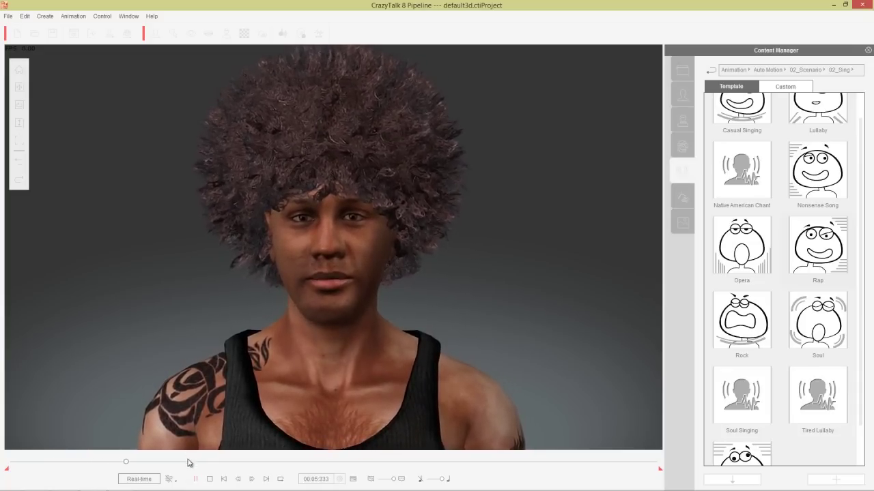
{"action": "left_click", "coordinate": [210, 479]}
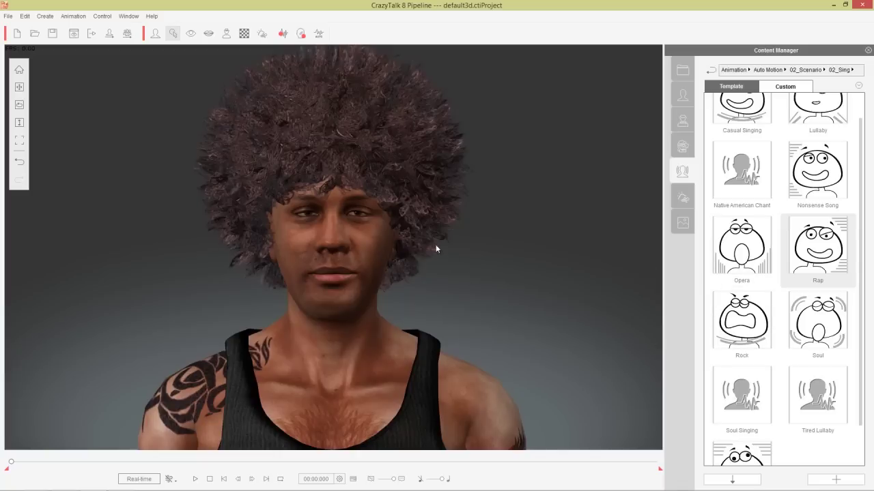
Step: Apply the Opera auto motion from the 02_Sing presets to the recorded voice and return the preview to the start
{"action": "double_click", "coordinate": [749, 266]}
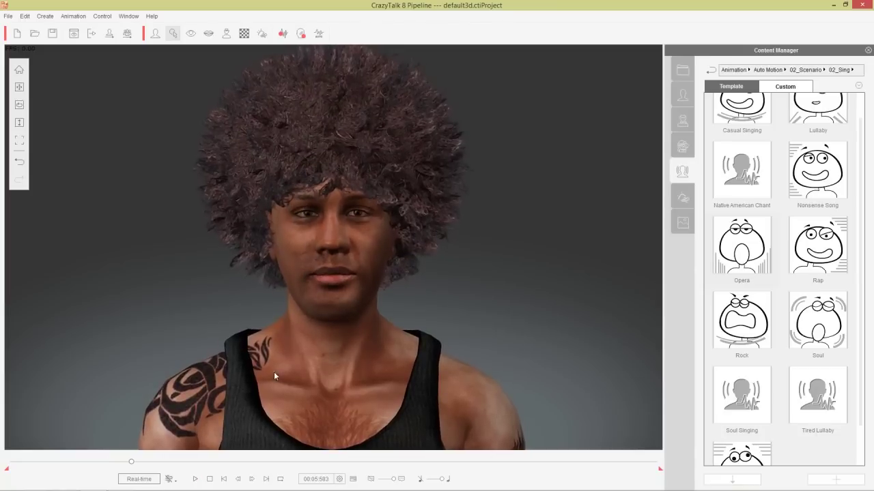
{"action": "left_click", "coordinate": [209, 478]}
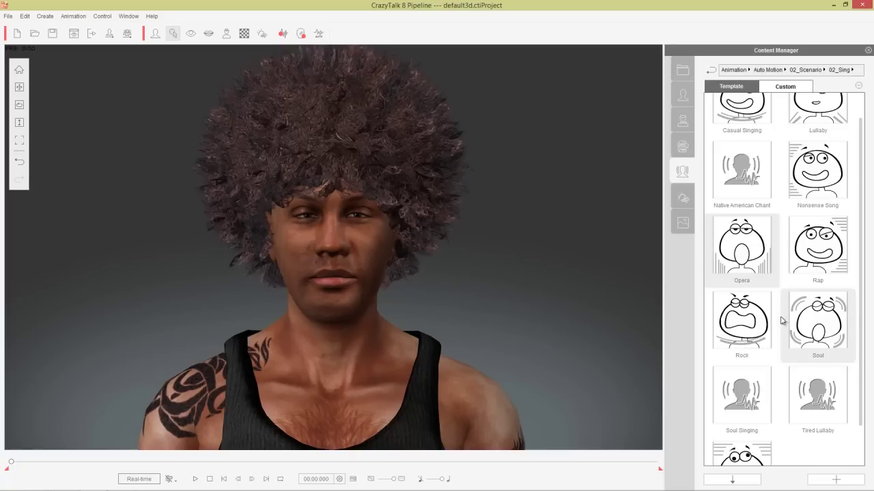
{"action": "left_click_drag", "start_coordinate": [861, 297], "coordinate": [854, 192]}
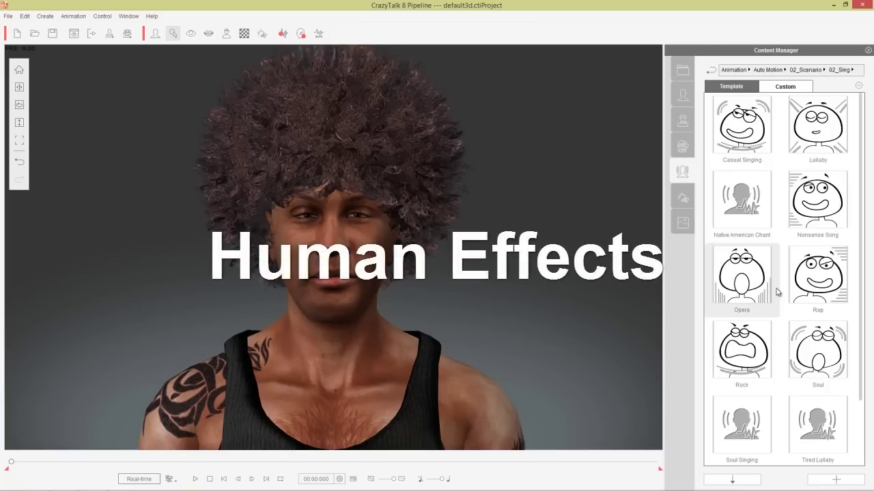
Step: Load the Sammy 3D actor and preview the Evil Laugh practice audio on it in Talk Mode
{"action": "left_click", "coordinate": [681, 98]}
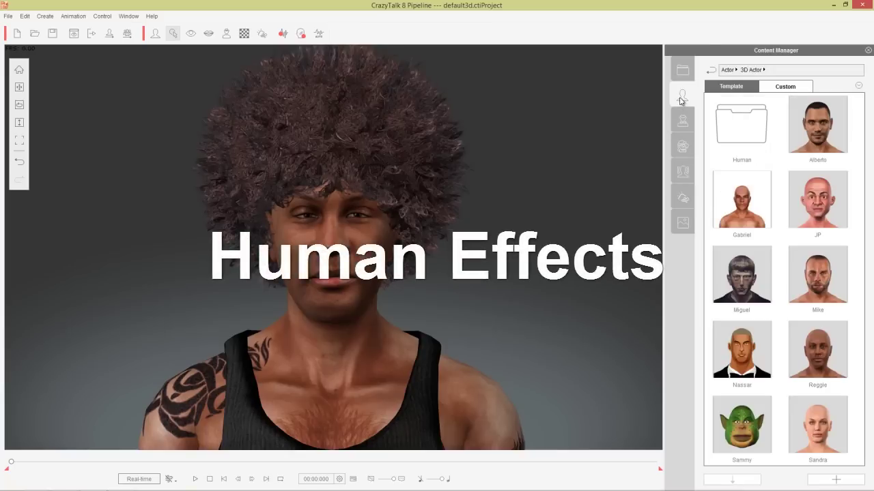
{"action": "double_click", "coordinate": [756, 409]}
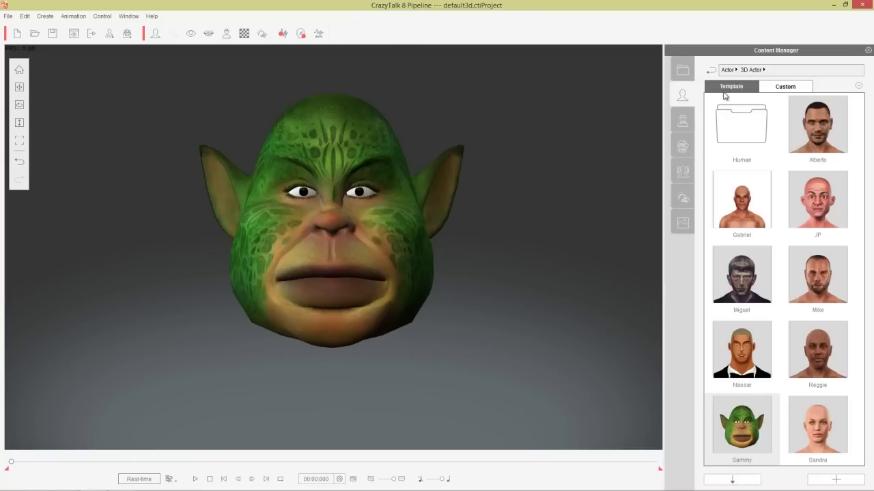
{"action": "left_click", "coordinate": [682, 172]}
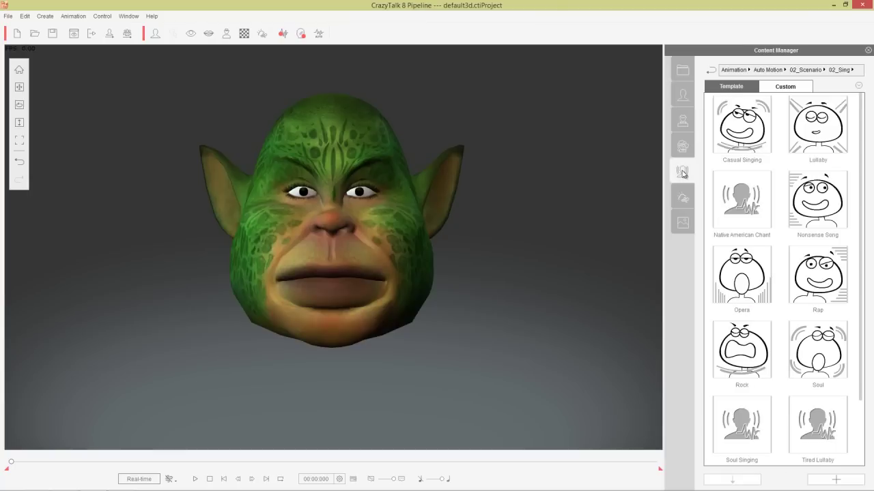
{"action": "left_click", "coordinate": [734, 70]}
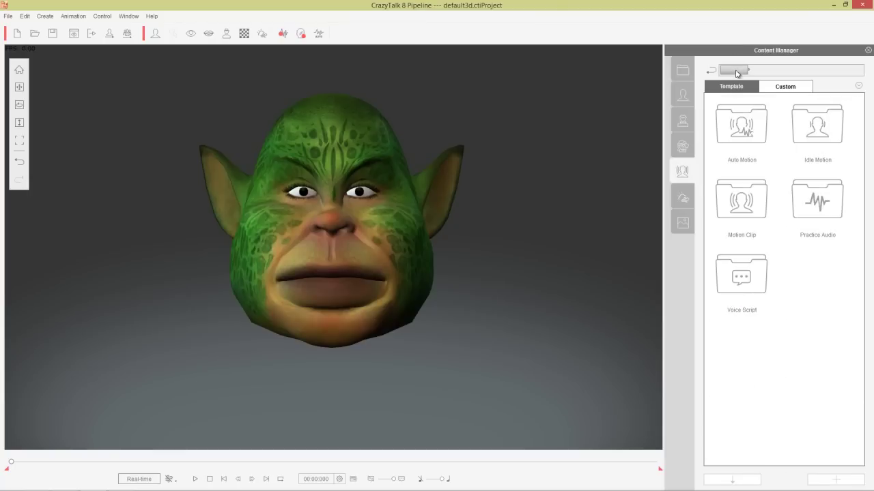
{"action": "double_click", "coordinate": [808, 197]}
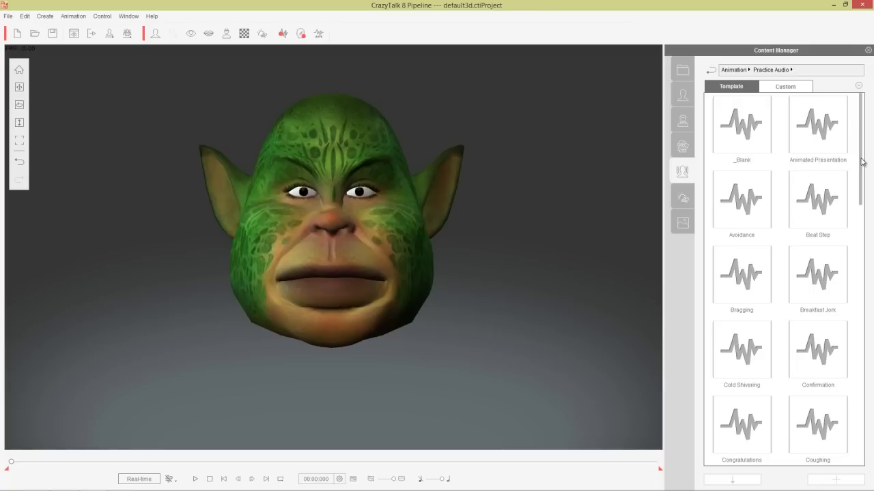
{"action": "left_click_drag", "start_coordinate": [862, 161], "coordinate": [853, 297]}
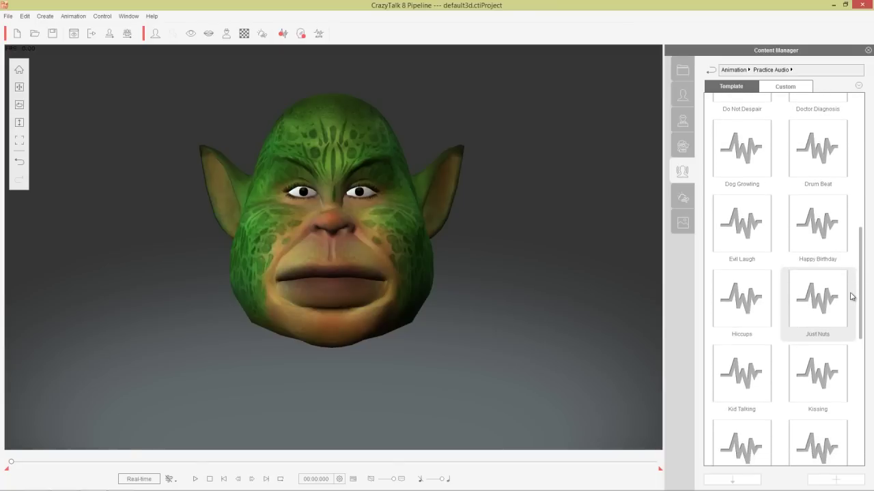
{"action": "double_click", "coordinate": [746, 234]}
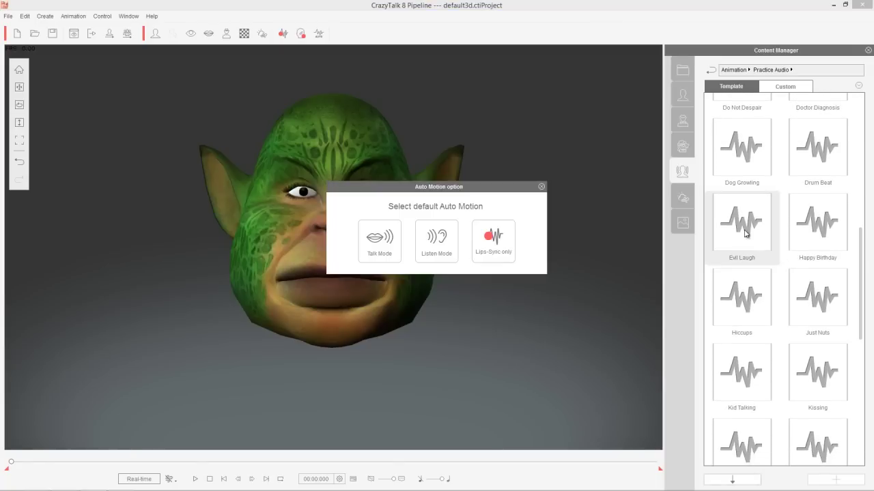
{"action": "left_click", "coordinate": [379, 239]}
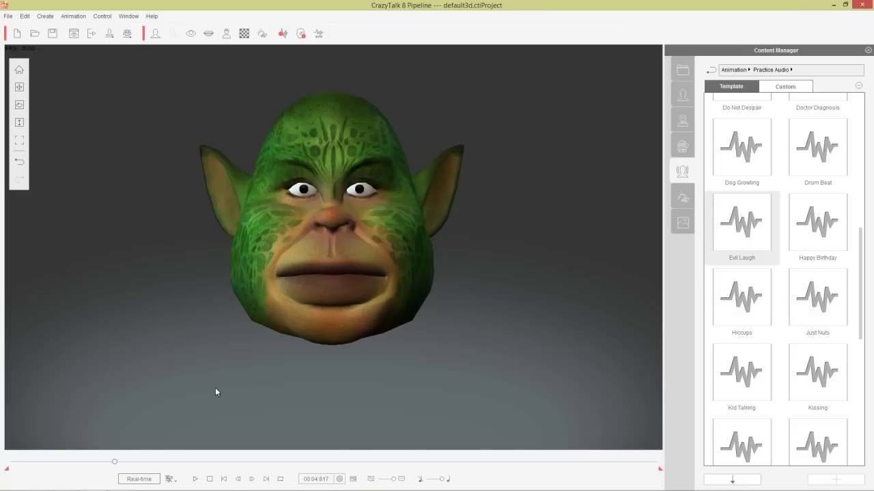
{"action": "left_click", "coordinate": [210, 479]}
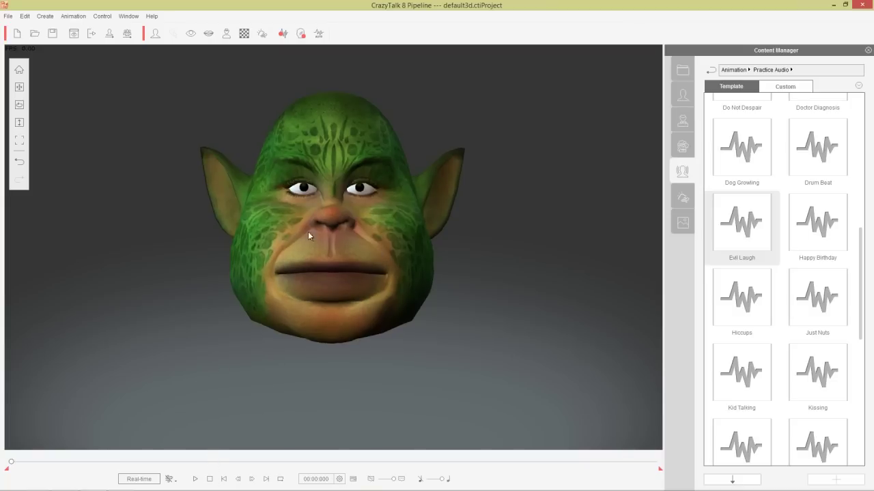
Step: Apply the Evil Laugh auto motion from the 02_Scenario Human Sound presets to the green actor
{"action": "left_click", "coordinate": [734, 70]}
{"action": "double_click", "coordinate": [746, 125]}
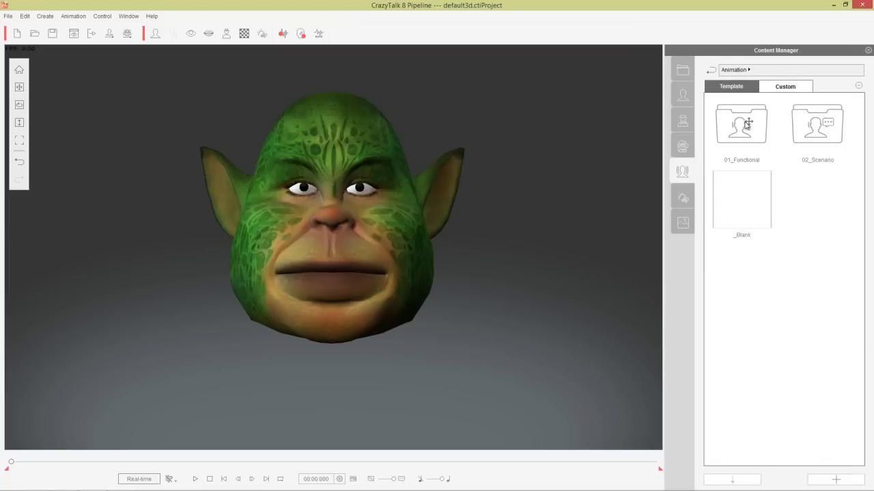
{"action": "double_click", "coordinate": [802, 133]}
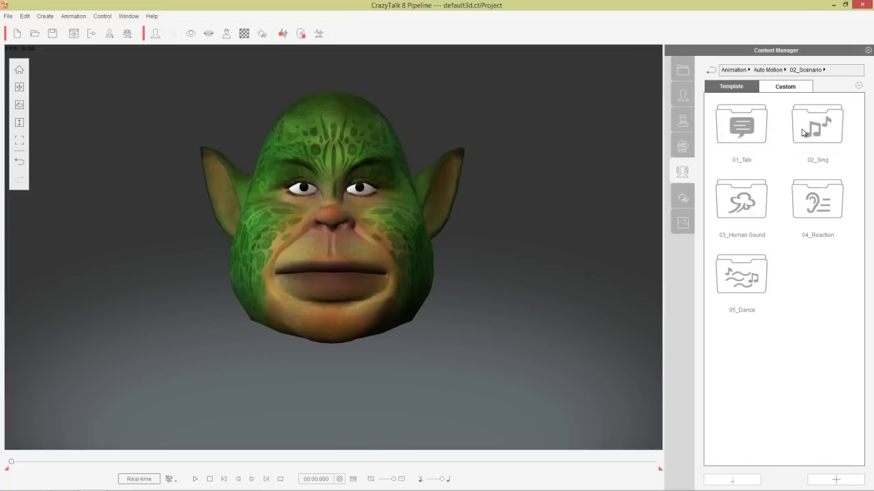
{"action": "double_click", "coordinate": [749, 207]}
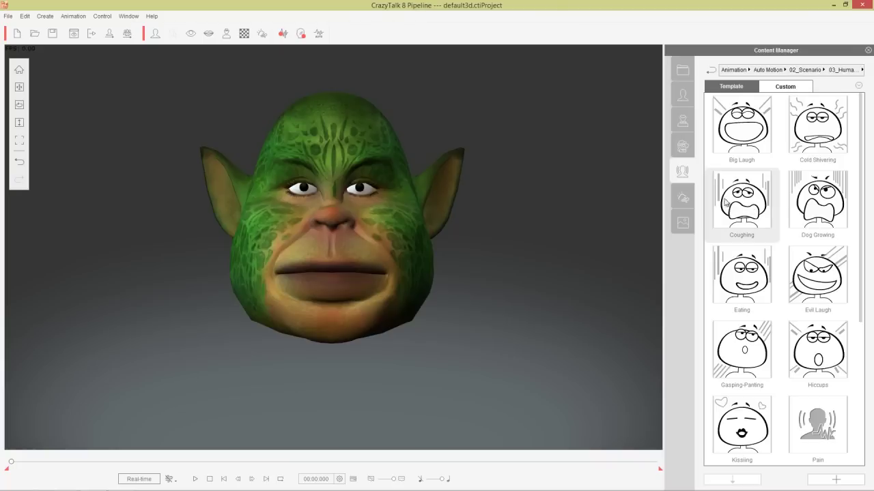
{"action": "double_click", "coordinate": [824, 273]}
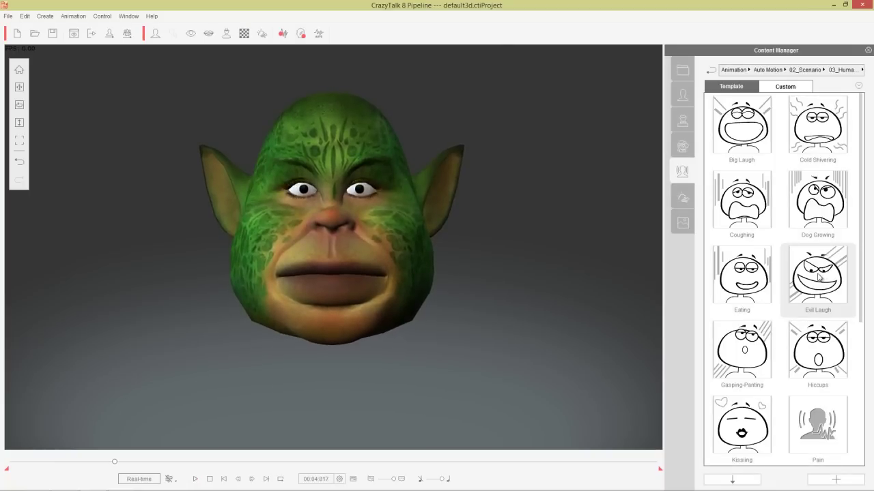
Step: Apply the Big Laugh and Gasping-Panting Human Sound auto motions in turn and return playback to the start
{"action": "scroll", "coordinate": [856, 316], "scroll_direction": "down", "scroll_amount": 3}
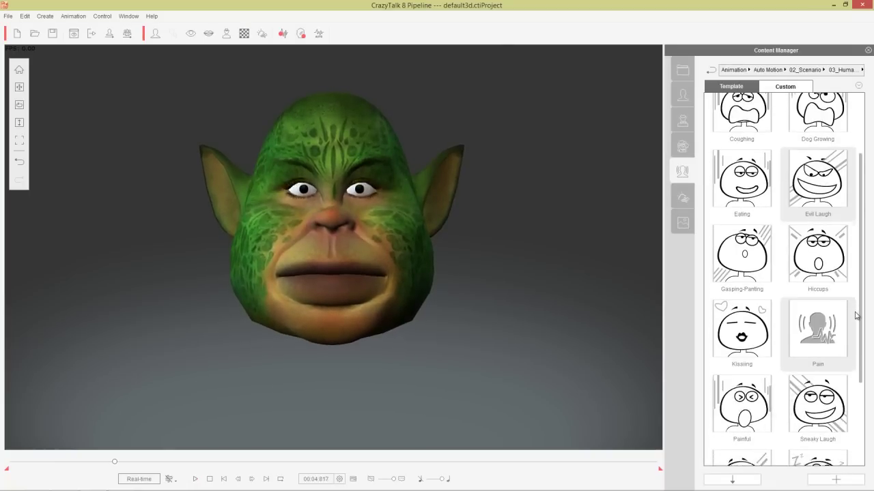
{"action": "scroll", "coordinate": [856, 315], "scroll_direction": "down", "scroll_amount": 4}
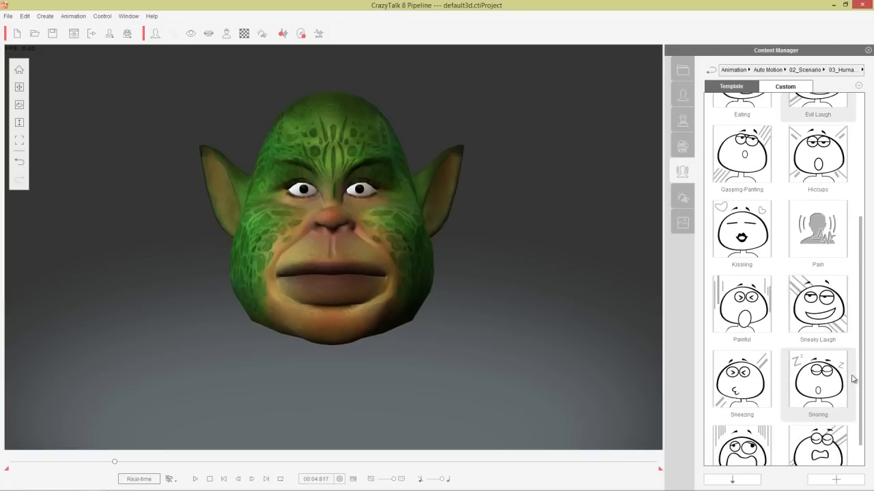
{"action": "scroll", "coordinate": [853, 402], "scroll_direction": "down", "scroll_amount": 1}
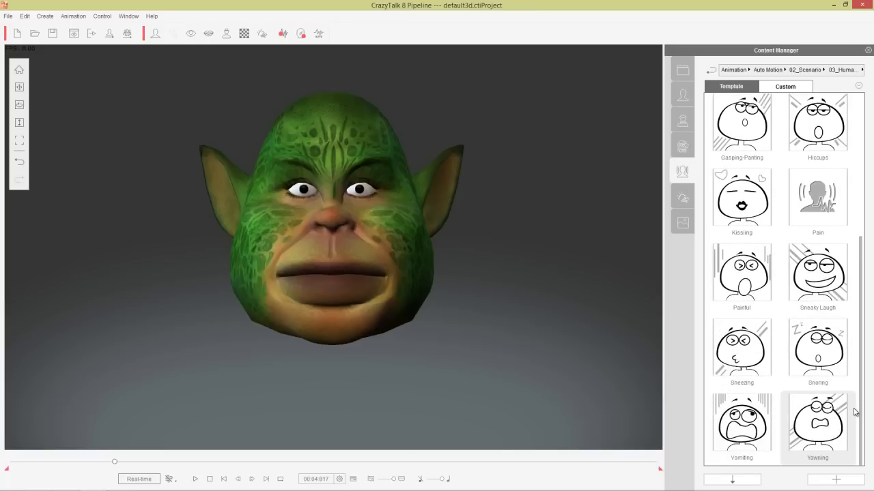
{"action": "scroll", "coordinate": [855, 410], "scroll_direction": "up", "scroll_amount": 9}
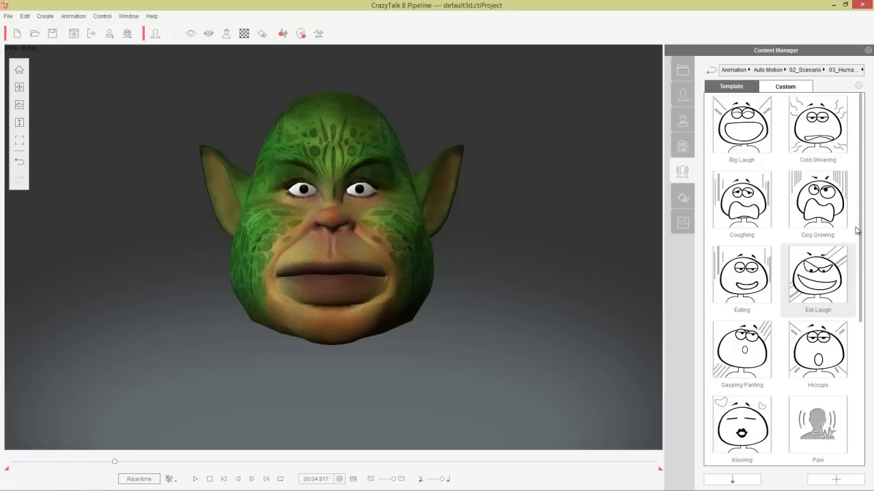
{"action": "double_click", "coordinate": [736, 132]}
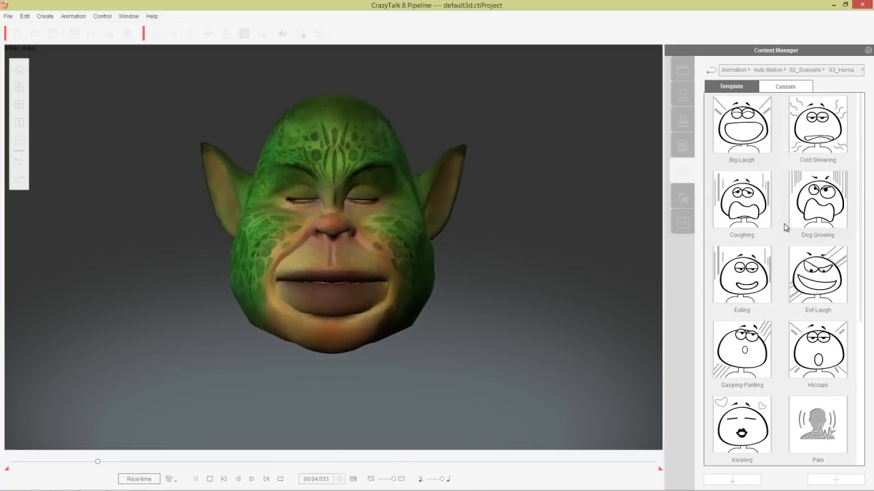
{"action": "double_click", "coordinate": [744, 352]}
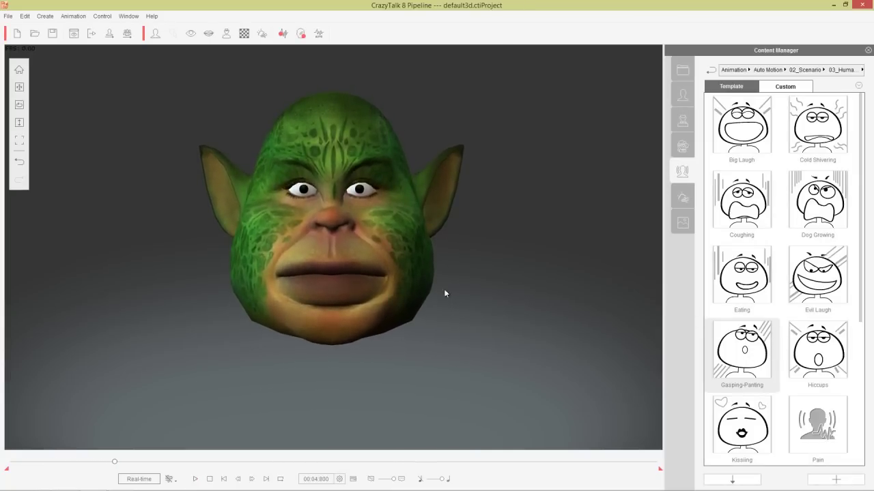
{"action": "left_click", "coordinate": [210, 479]}
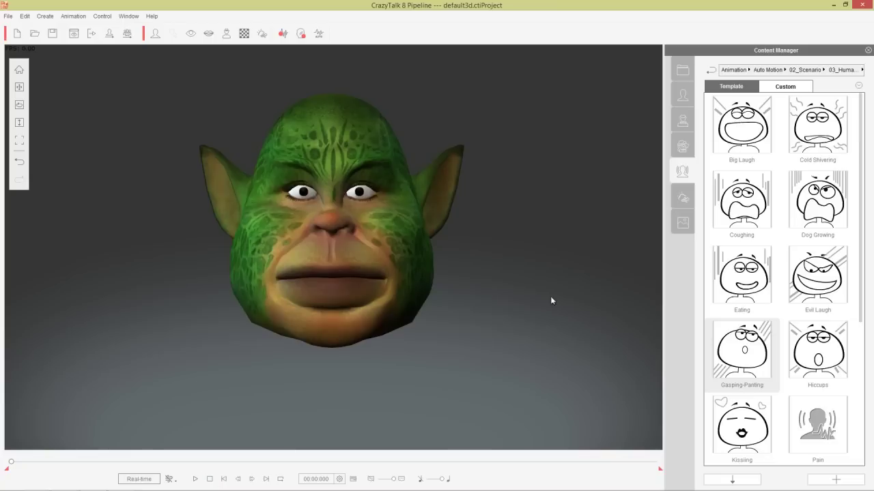
Step: Load the Sandra 3D actor and give her the Low Ponytail hair
{"action": "left_click", "coordinate": [683, 97]}
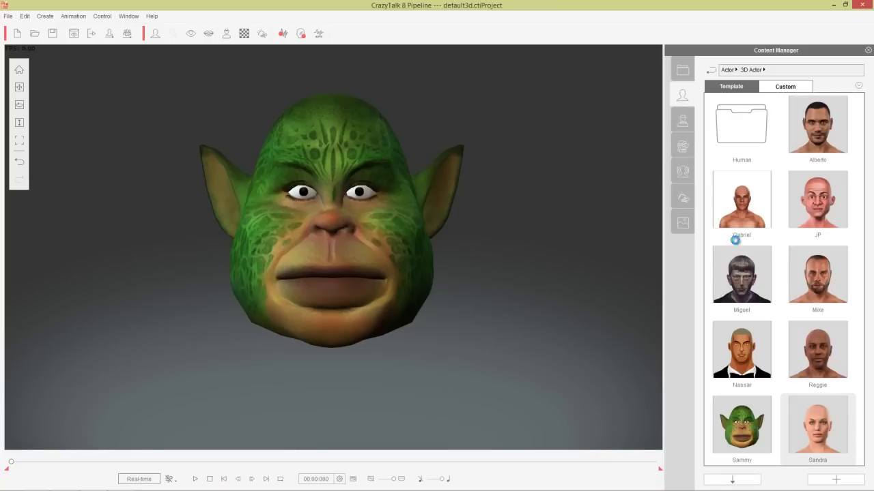
{"action": "left_click", "coordinate": [684, 150]}
{"action": "double_click", "coordinate": [732, 210]}
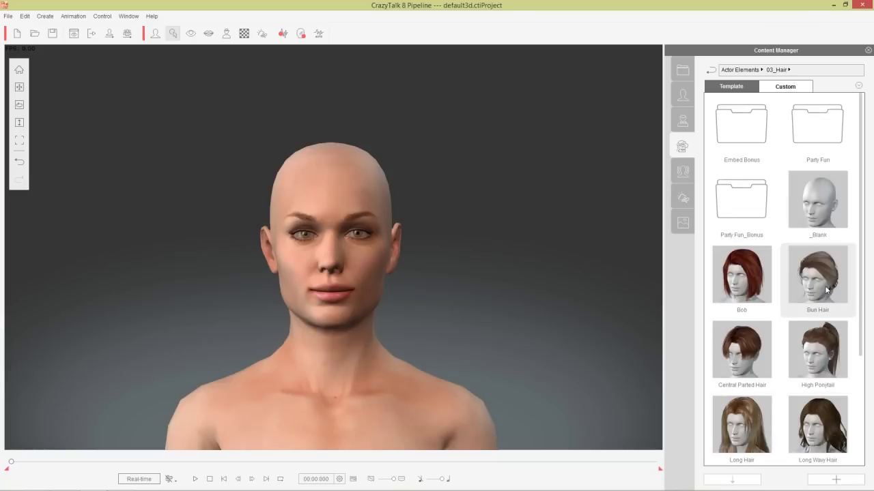
{"action": "scroll", "coordinate": [758, 396], "scroll_direction": "down", "scroll_amount": 3}
{"action": "double_click", "coordinate": [748, 350]}
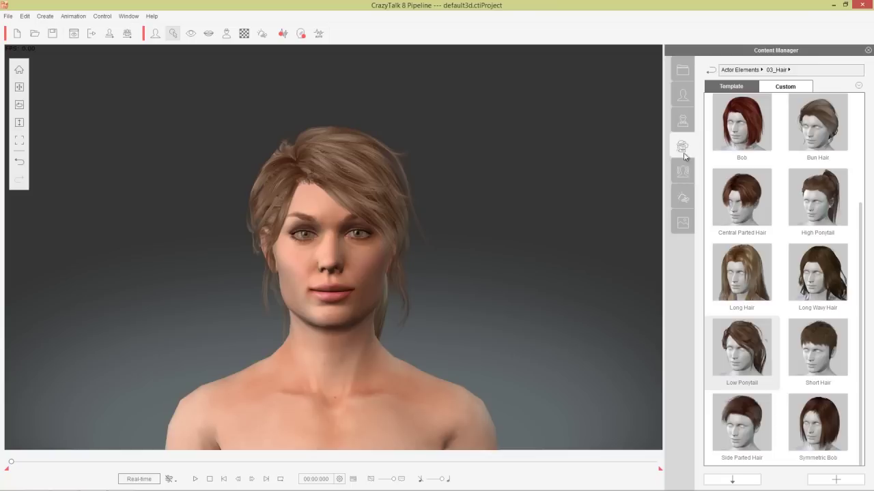
Step: Dress the female actor in the Female_Cardigan_B body from the 05_Body elements
{"action": "left_click", "coordinate": [733, 70]}
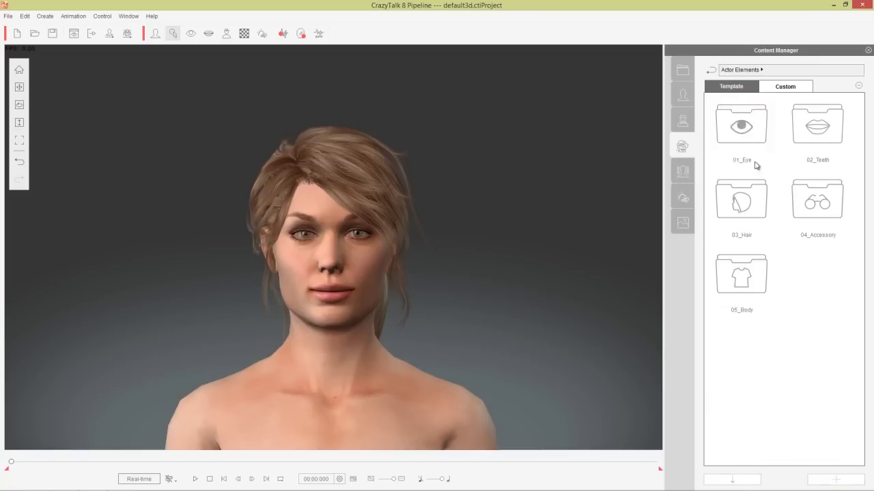
{"action": "double_click", "coordinate": [746, 273]}
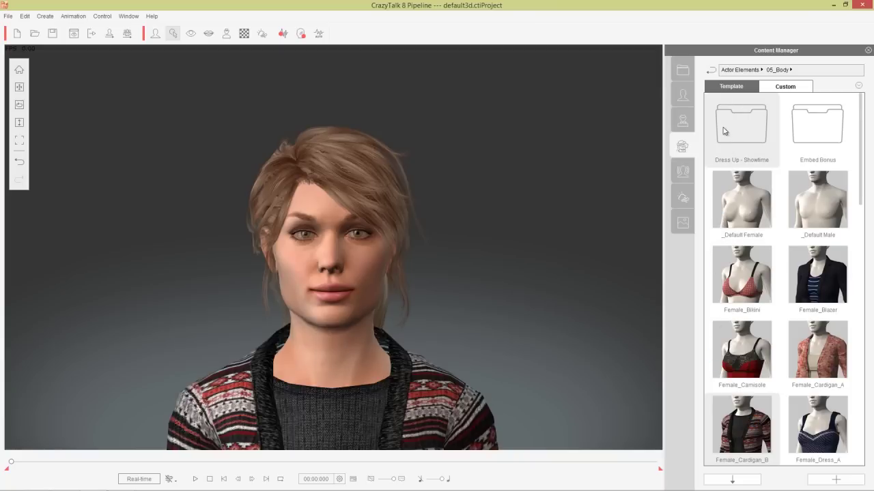
{"action": "left_click", "coordinate": [735, 70]}
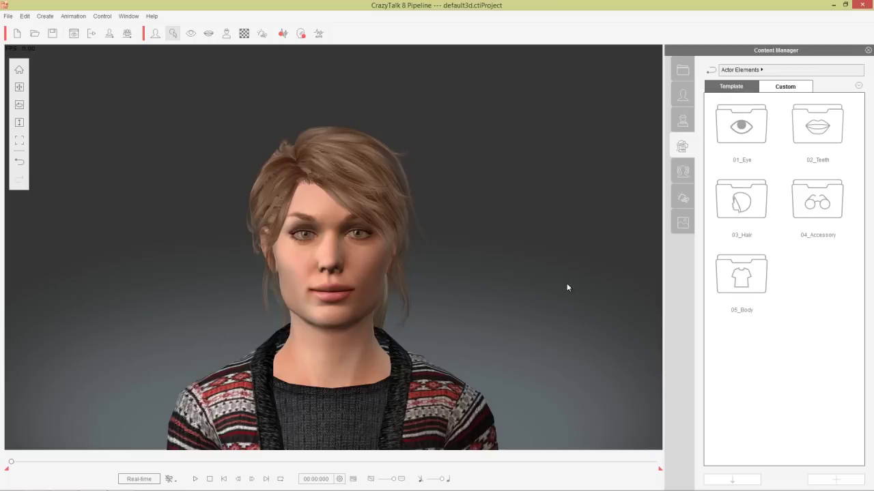
Step: Delete the voice clip with its Gasping-Panting auto motion from the timeline and return to the first frame
{"action": "key", "text": "F3"}
{"action": "left_click", "coordinate": [125, 447]}
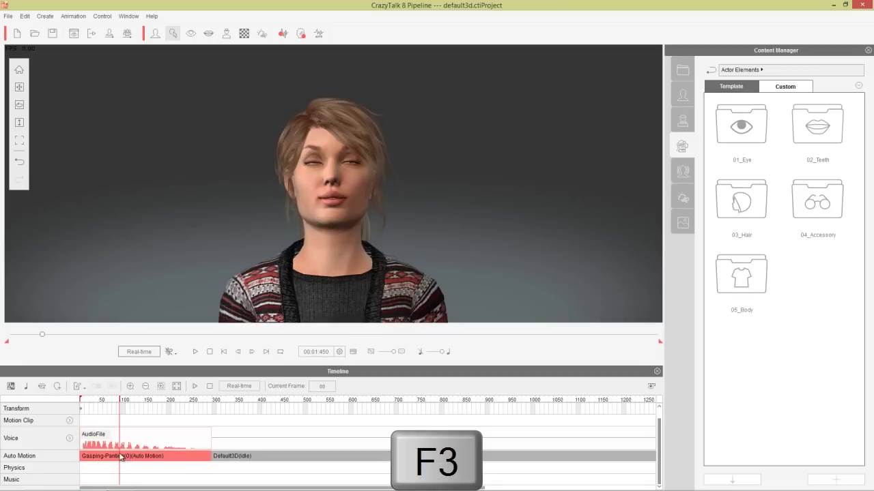
{"action": "key", "text": "Delete"}
{"action": "left_click_drag", "start_coordinate": [132, 401], "coordinate": [62, 400]}
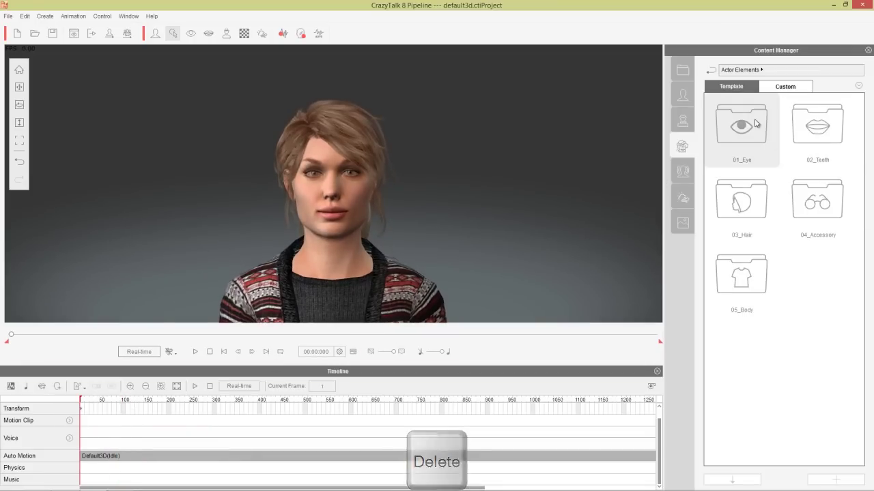
Step: Apply the Kissing practice audio to the female actor in Talk Mode
{"action": "left_click", "coordinate": [682, 171]}
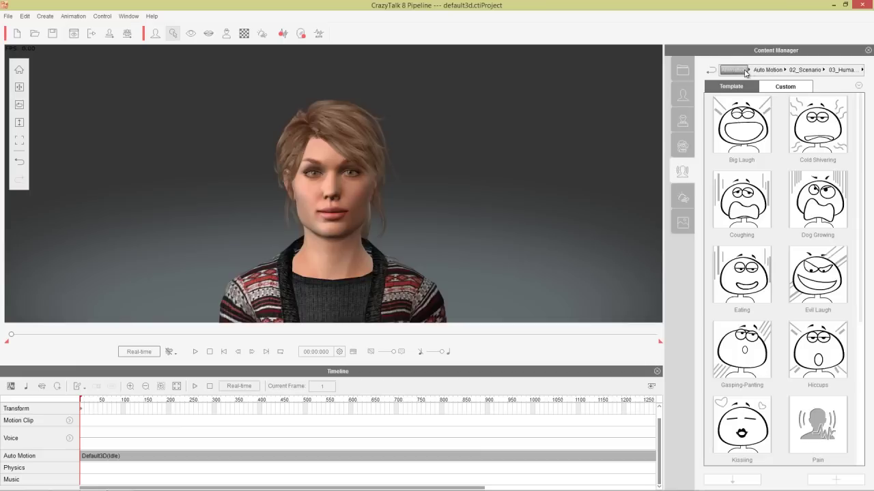
{"action": "left_click", "coordinate": [731, 70]}
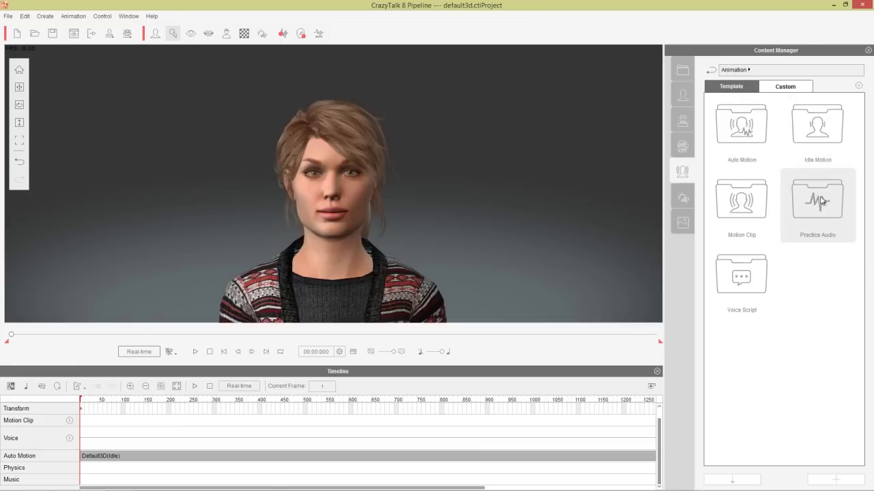
{"action": "double_click", "coordinate": [821, 200]}
{"action": "left_click_drag", "start_coordinate": [861, 144], "coordinate": [851, 272]}
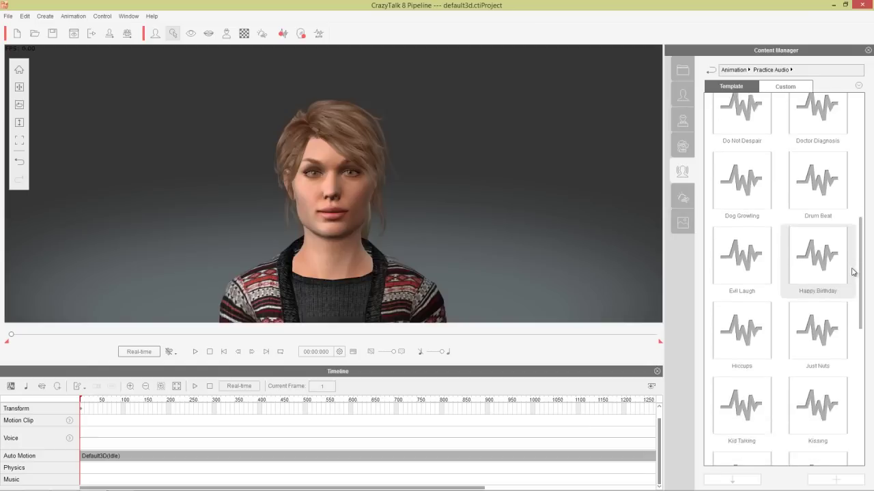
{"action": "scroll", "coordinate": [851, 275], "scroll_direction": "down", "scroll_amount": 1}
{"action": "scroll", "coordinate": [851, 279], "scroll_direction": "down", "scroll_amount": 1}
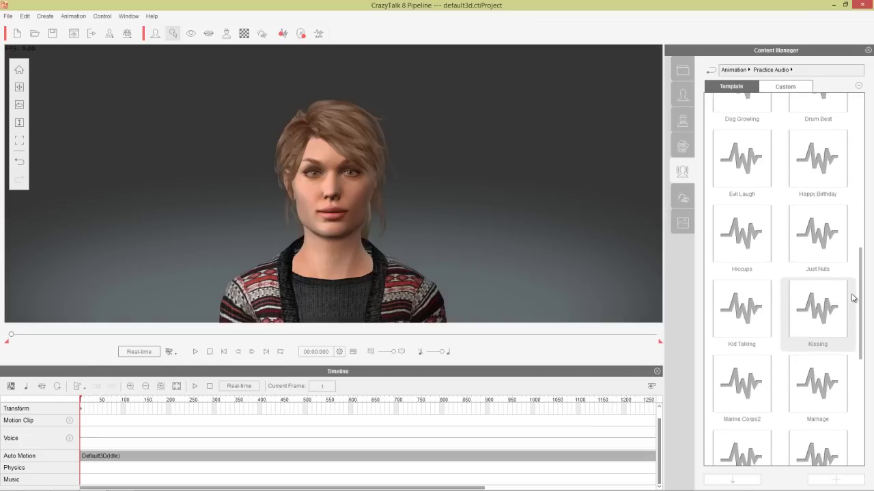
{"action": "double_click", "coordinate": [823, 319]}
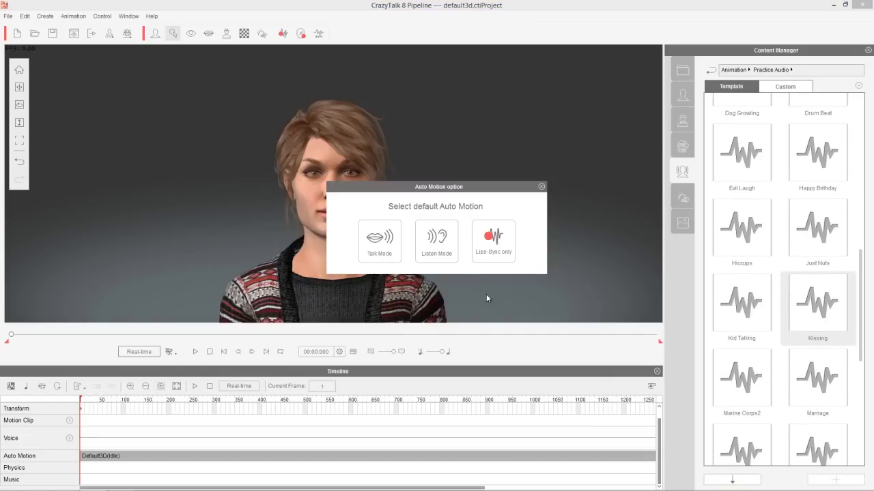
{"action": "left_click", "coordinate": [384, 241]}
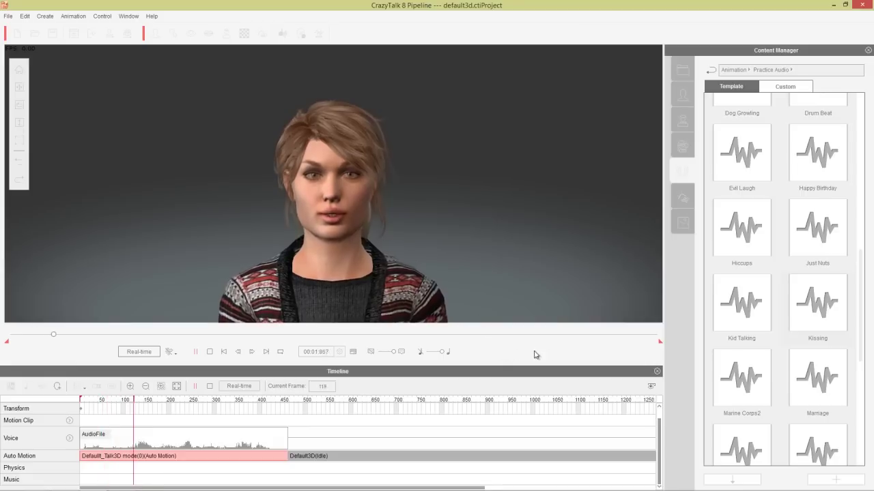
Step: Stop the Talk Mode preview, hide the timeline and return playback to the start
{"action": "key", "text": "space"}
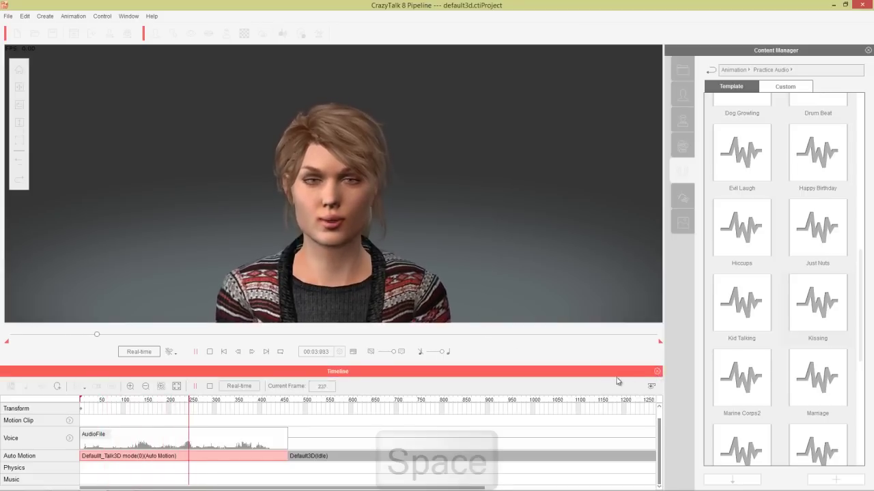
{"action": "left_click", "coordinate": [656, 373]}
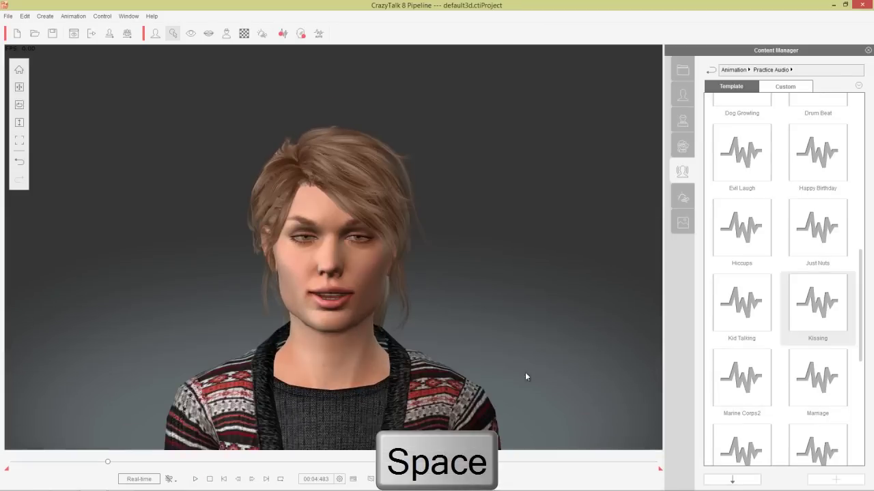
{"action": "left_click", "coordinate": [210, 479]}
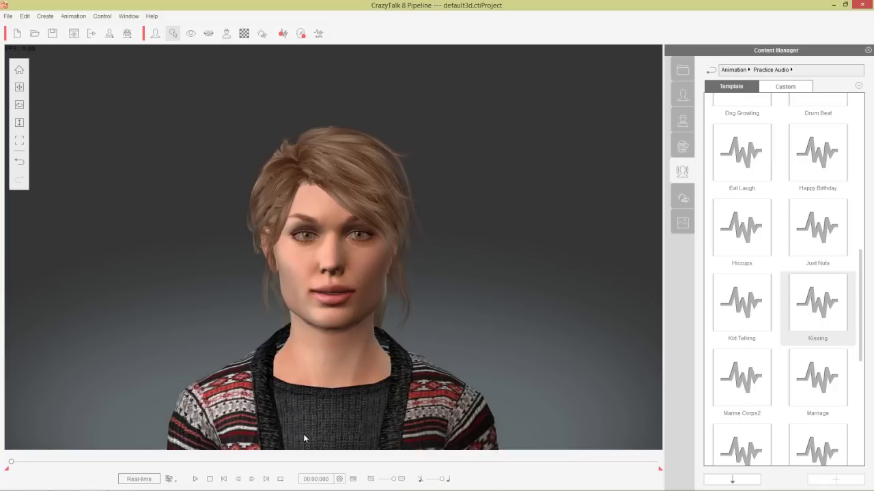
Step: Apply the Kissing auto motion from the 02_Scenario Human Sound presets and return the preview to the start
{"action": "left_click", "coordinate": [733, 70]}
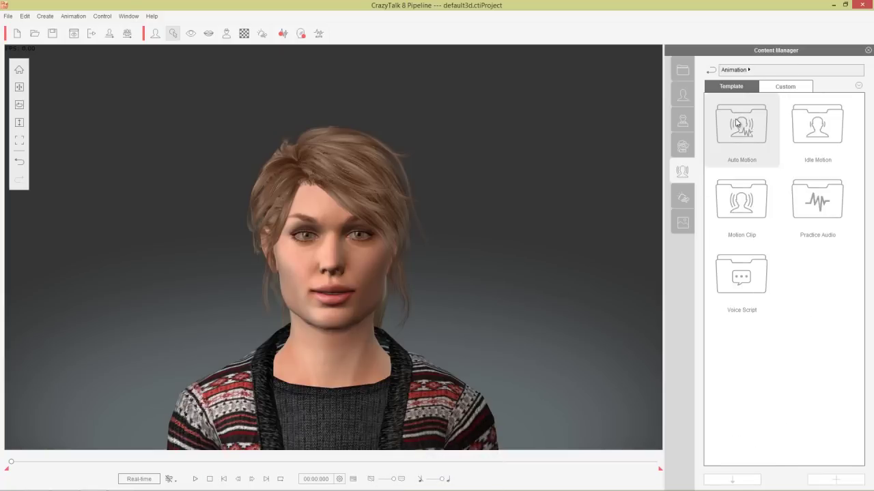
{"action": "double_click", "coordinate": [741, 128]}
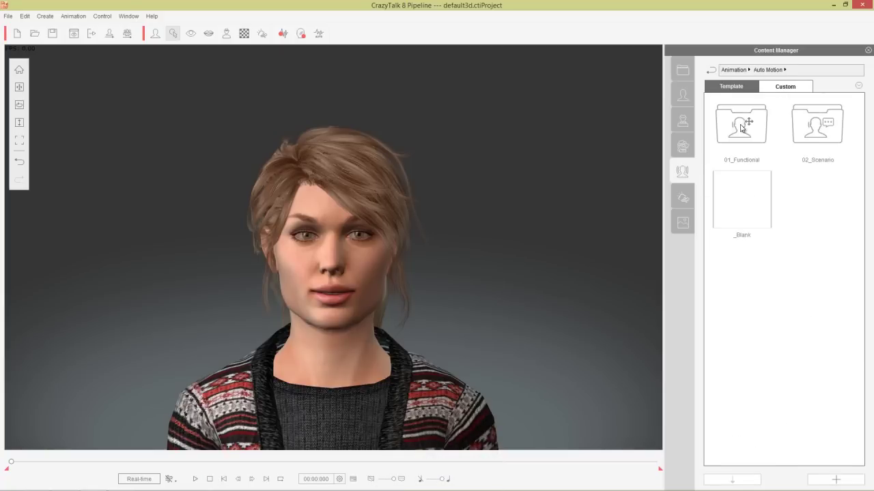
{"action": "double_click", "coordinate": [822, 125]}
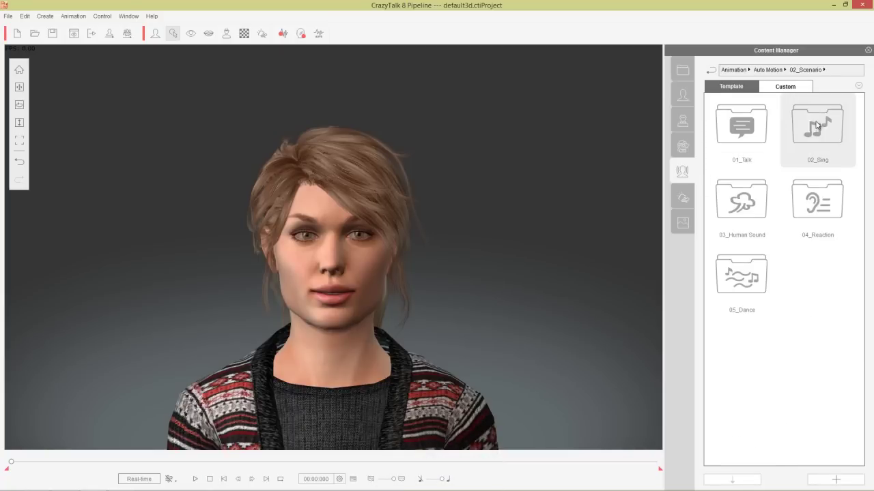
{"action": "double_click", "coordinate": [745, 200]}
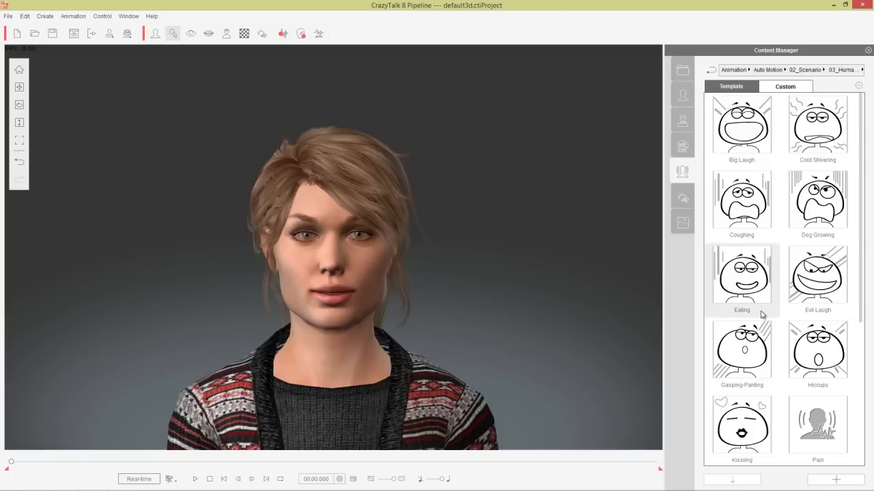
{"action": "scroll", "coordinate": [805, 282], "scroll_direction": "down", "scroll_amount": 3}
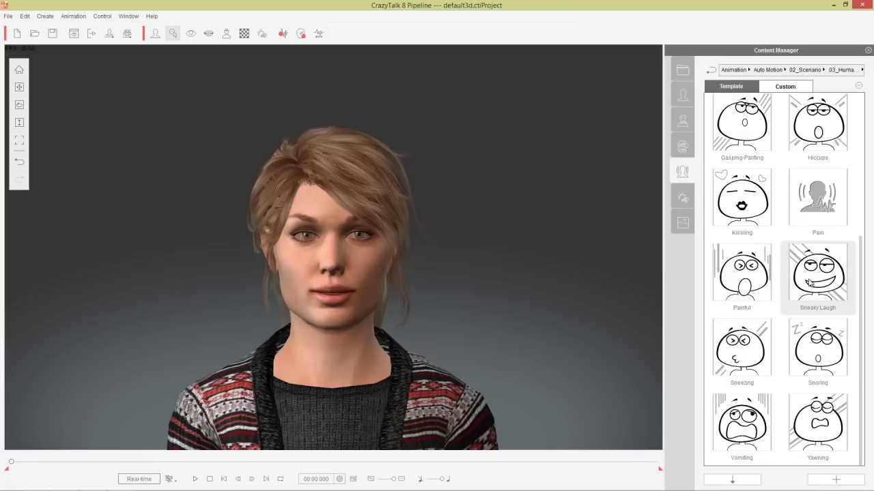
{"action": "double_click", "coordinate": [744, 202]}
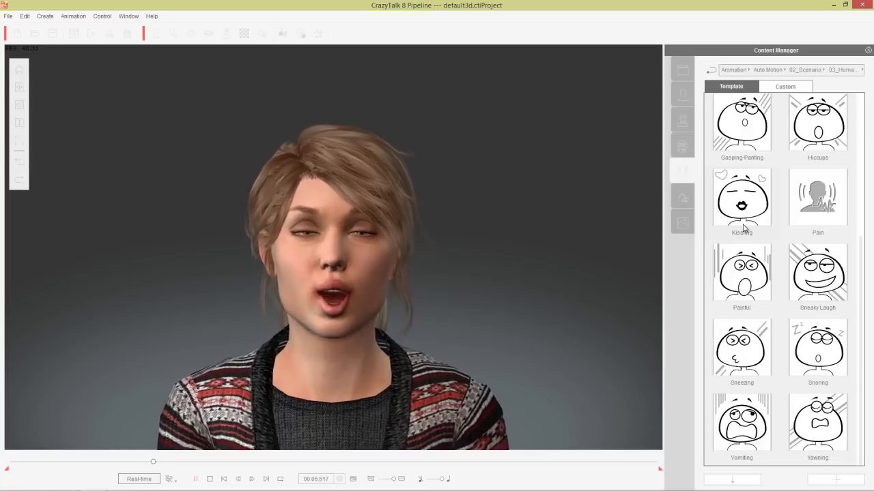
{"action": "left_click", "coordinate": [210, 478]}
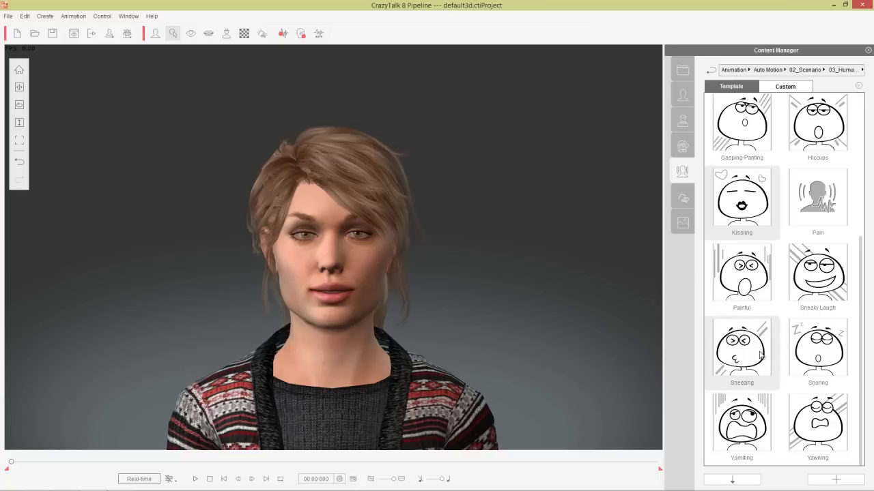
{"action": "left_click_drag", "start_coordinate": [860, 273], "coordinate": [852, 116]}
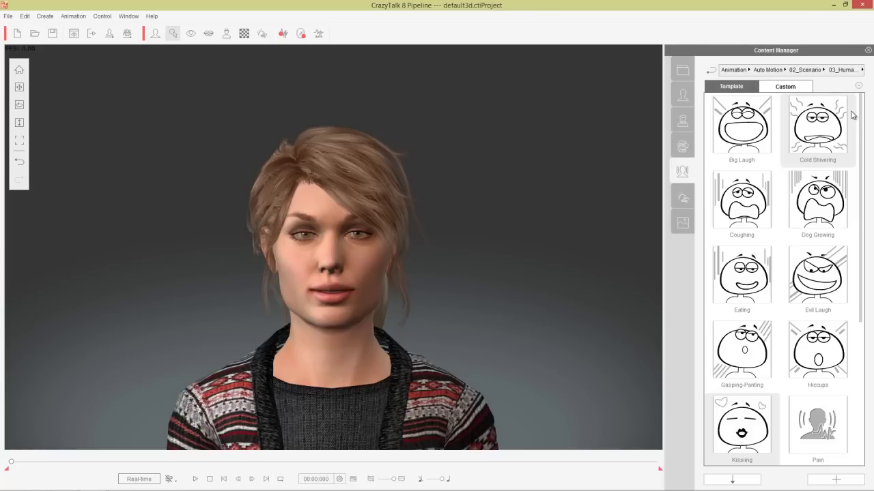
Step: Load the JP 3D actor and dress him in the Male_Tank top body
{"action": "left_click", "coordinate": [682, 95]}
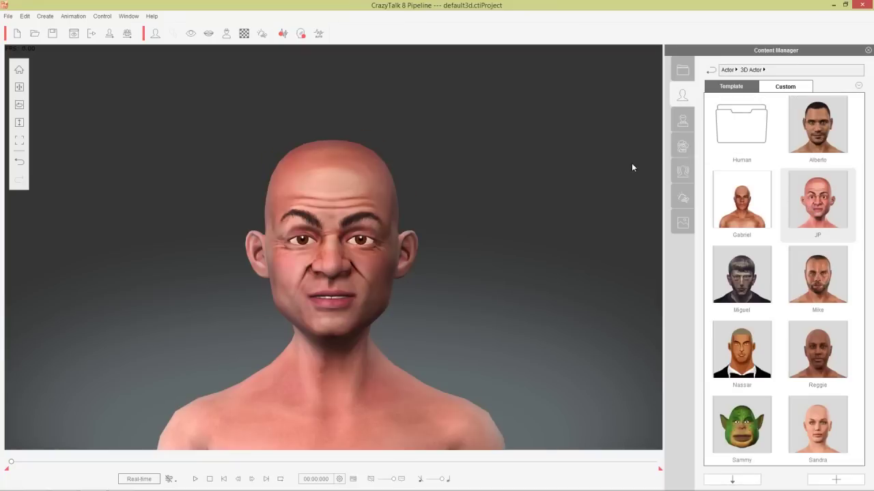
{"action": "left_click", "coordinate": [683, 146]}
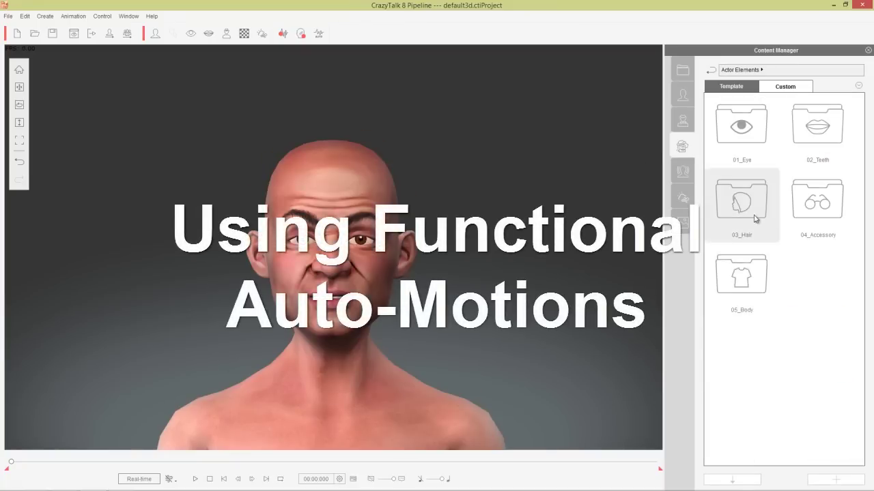
{"action": "double_click", "coordinate": [741, 274]}
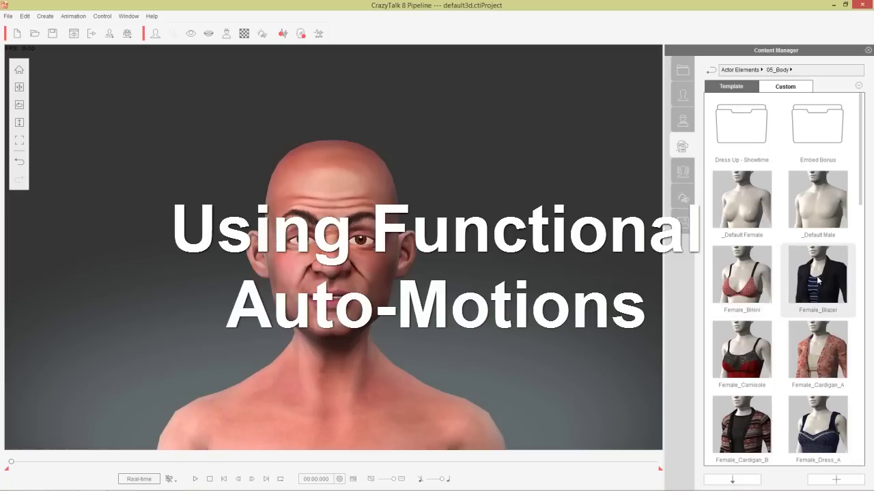
{"action": "scroll", "coordinate": [816, 278], "scroll_direction": "down", "scroll_amount": 10}
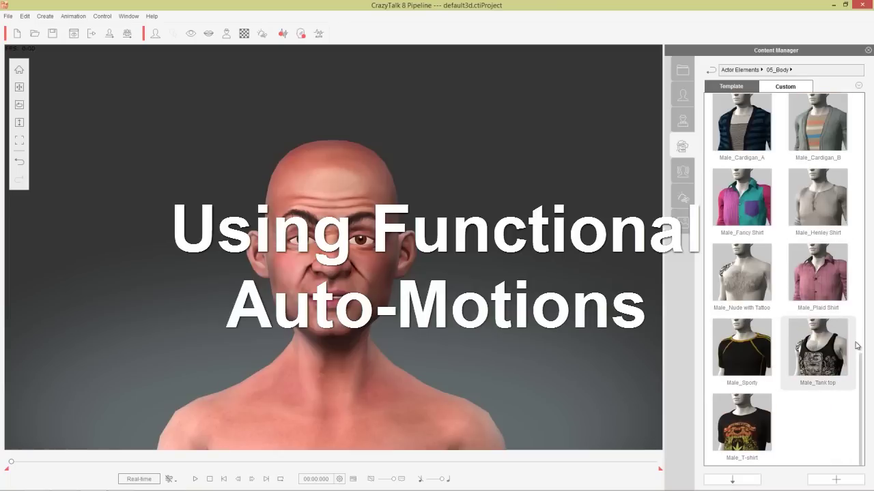
{"action": "double_click", "coordinate": [824, 323]}
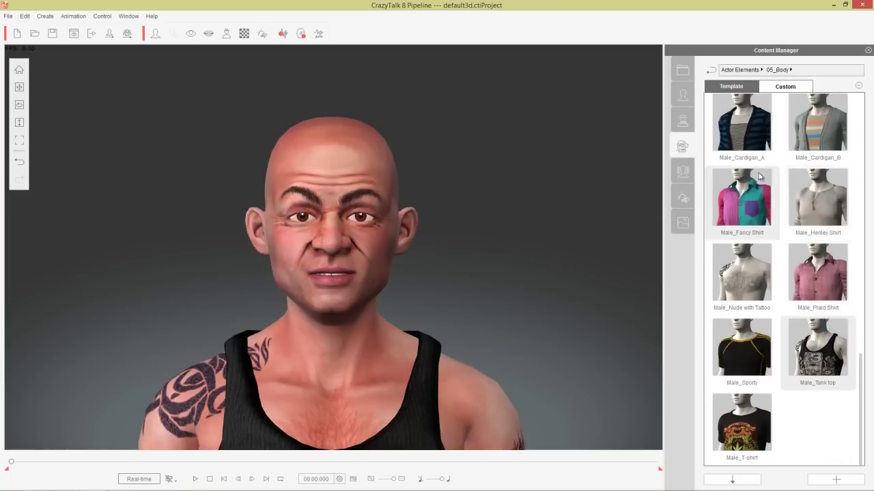
{"action": "left_click", "coordinate": [748, 71]}
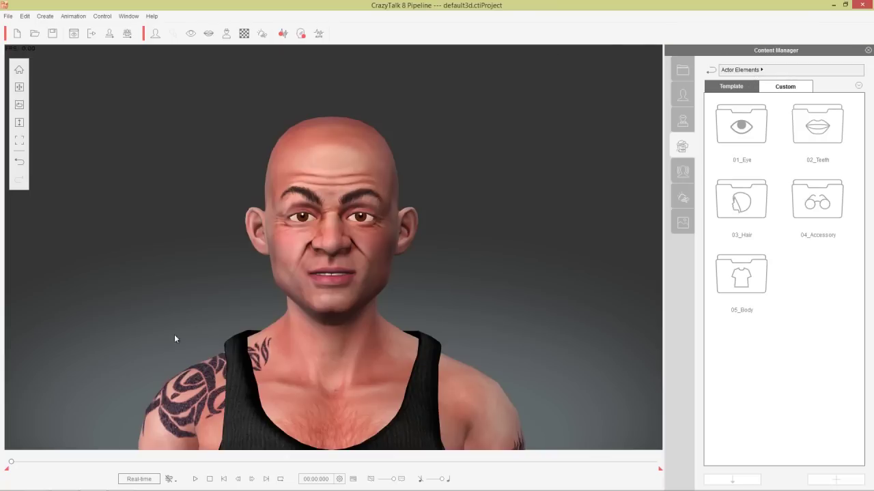
Step: Remove the voice clip with its Kissing auto motion from the timeline and rewind to frame 1
{"action": "mouse_move", "coordinate": [12, 465]}
{"action": "left_mouse_down"}
{"action": "mouse_move", "coordinate": [120, 463]}
{"action": "mouse_move", "coordinate": [11, 464]}
{"action": "left_mouse_up"}
{"action": "key", "text": "F3"}
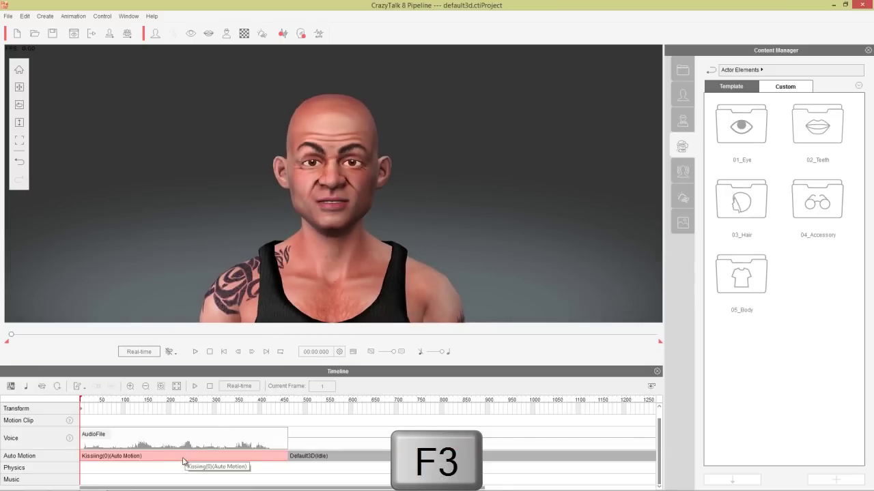
{"action": "left_click", "coordinate": [183, 462]}
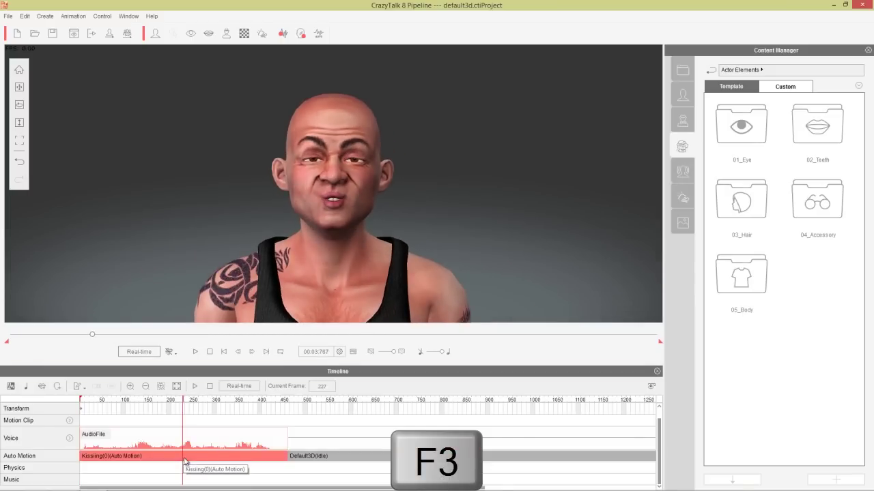
{"action": "key", "text": "Delete"}
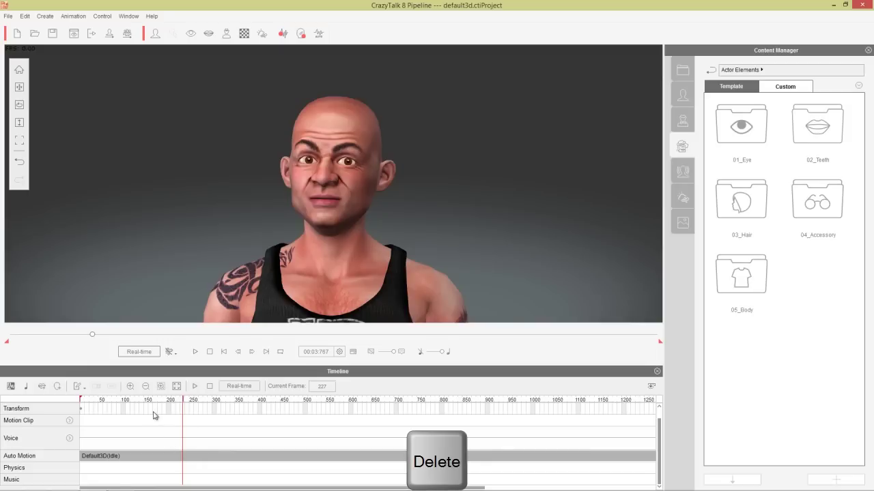
{"action": "left_click_drag", "start_coordinate": [150, 400], "coordinate": [80, 398]}
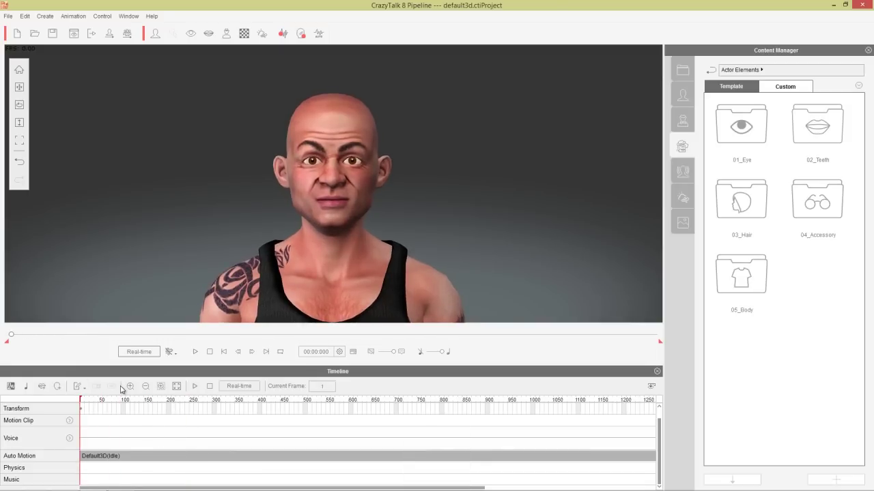
Step: Import the Light Bulb Breaking audio file as the actor's voice and choose Listen Mode as its default auto motion
{"action": "left_click", "coordinate": [283, 33]}
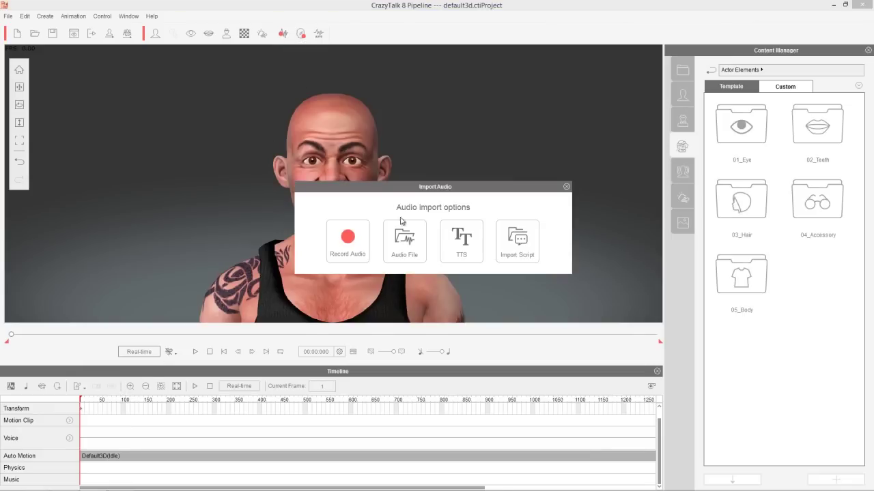
{"action": "left_click", "coordinate": [416, 239]}
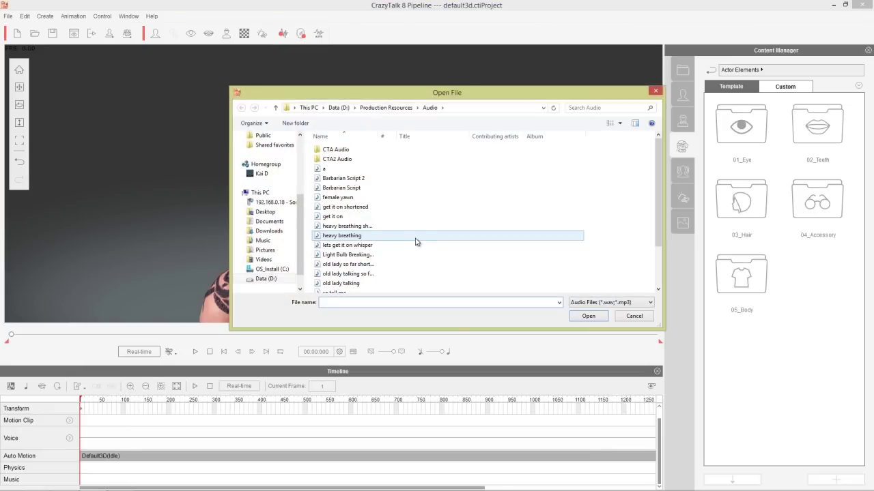
{"action": "double_click", "coordinate": [354, 255]}
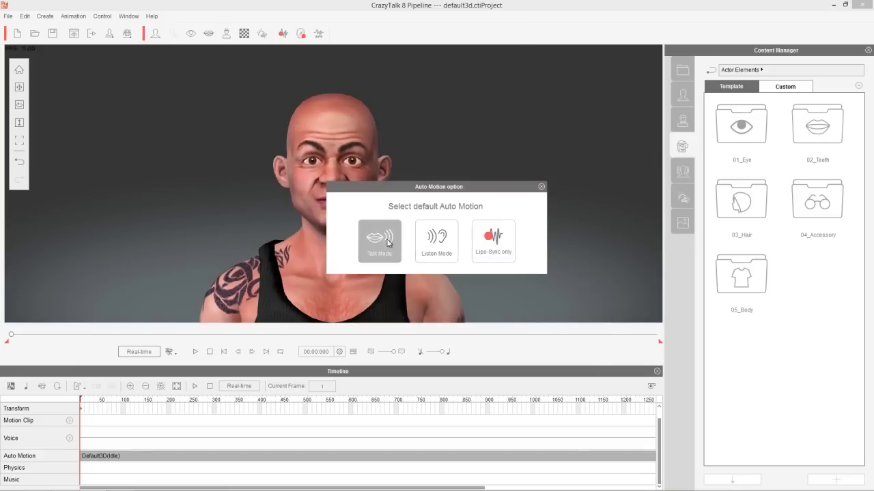
{"action": "left_click", "coordinate": [444, 247]}
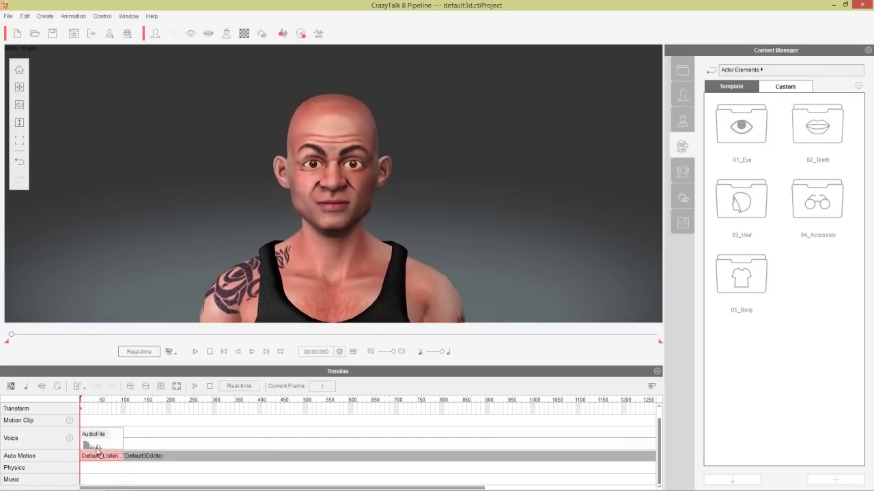
Step: Shift the imported voice clip with its auto motion along the timeline to start at about frame 27
{"action": "left_click", "coordinate": [100, 455]}
{"action": "left_click_drag", "start_coordinate": [100, 456], "coordinate": [114, 456]}
{"action": "left_click_drag", "start_coordinate": [97, 413], "coordinate": [126, 411]}
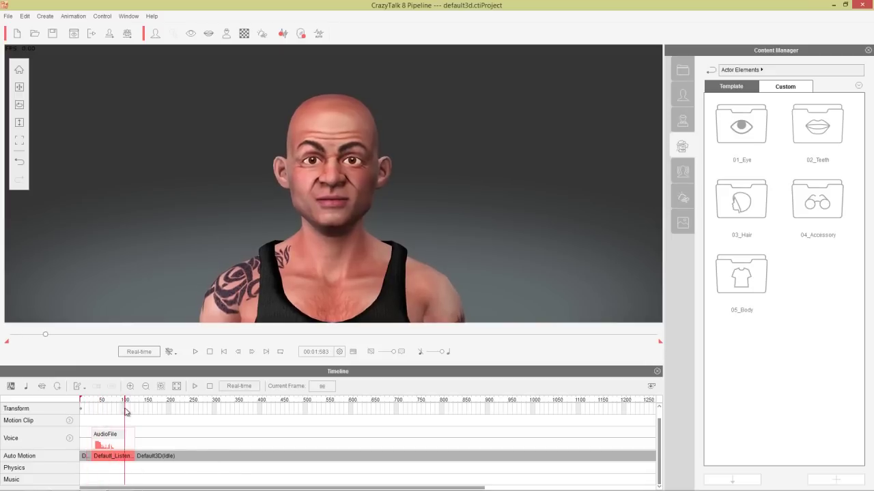
Step: Copy the listening auto motion clip with its audio and paste duplicates at frames 152 and 279
{"action": "right_click", "coordinate": [113, 459]}
{"action": "left_click", "coordinate": [146, 393]}
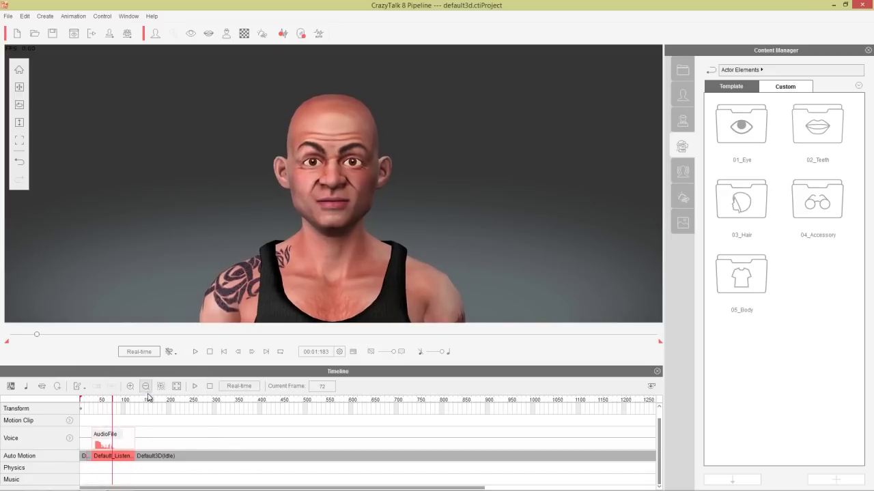
{"action": "left_click_drag", "start_coordinate": [149, 404], "coordinate": [149, 409]}
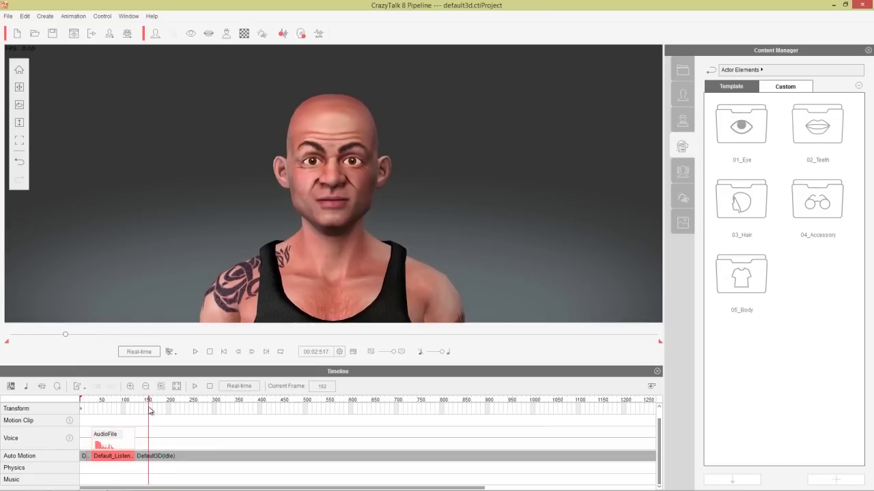
{"action": "right_click", "coordinate": [150, 458]}
{"action": "left_click", "coordinate": [174, 398]}
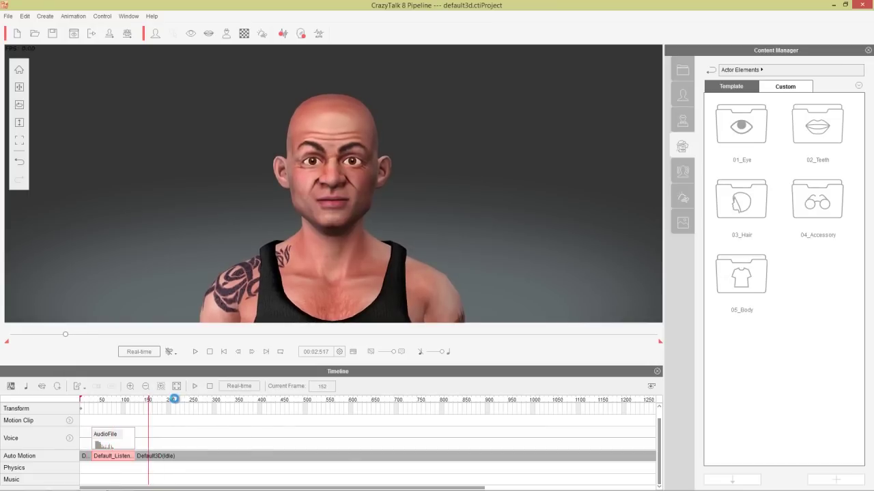
{"action": "left_click", "coordinate": [210, 401]}
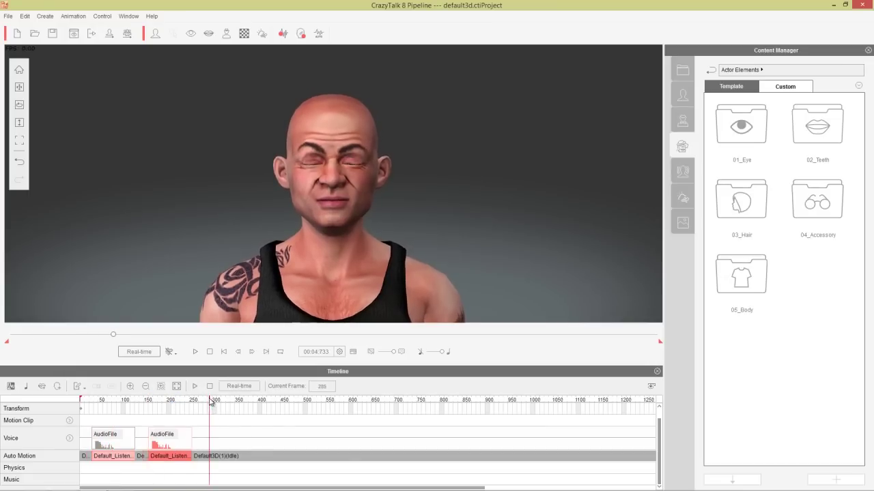
{"action": "left_click_drag", "start_coordinate": [209, 401], "coordinate": [206, 406]}
{"action": "right_click", "coordinate": [208, 460]}
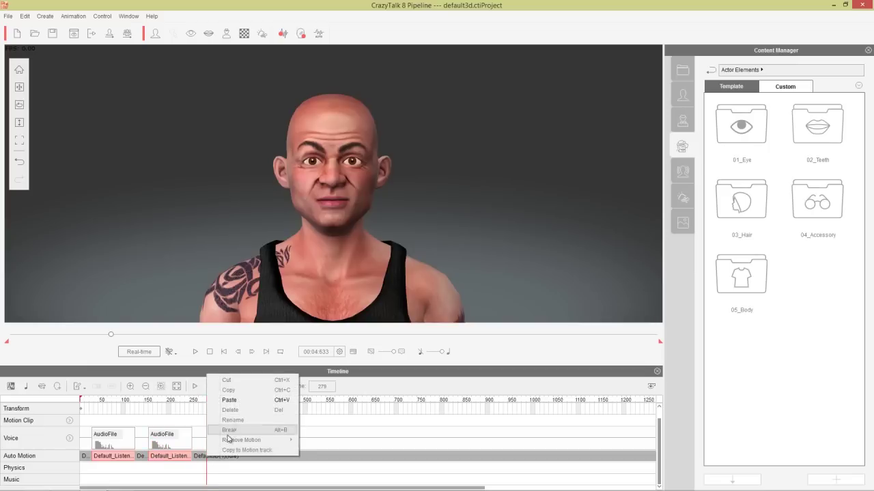
{"action": "left_click", "coordinate": [232, 406]}
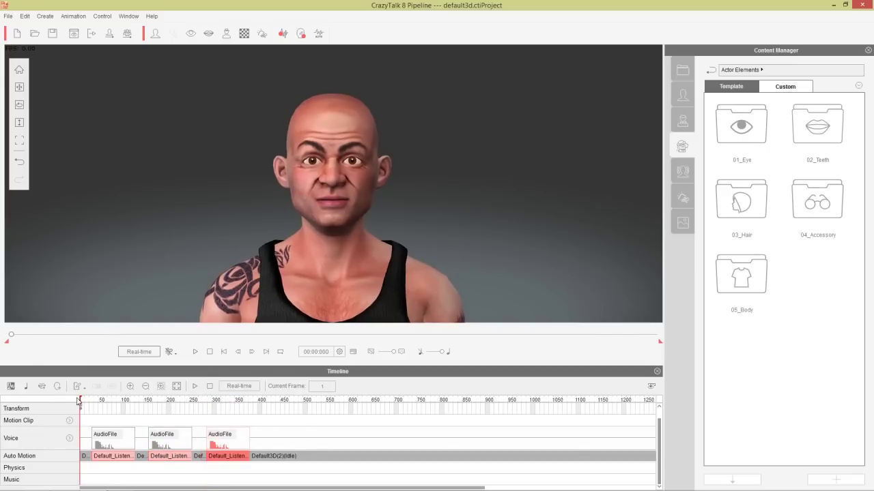
Step: Apply the Actor Down auto motion from the 01_Functional Actor & Shoulder presets to the first voice clip
{"action": "left_click", "coordinate": [94, 400]}
{"action": "left_click_drag", "start_coordinate": [96, 401], "coordinate": [115, 405]}
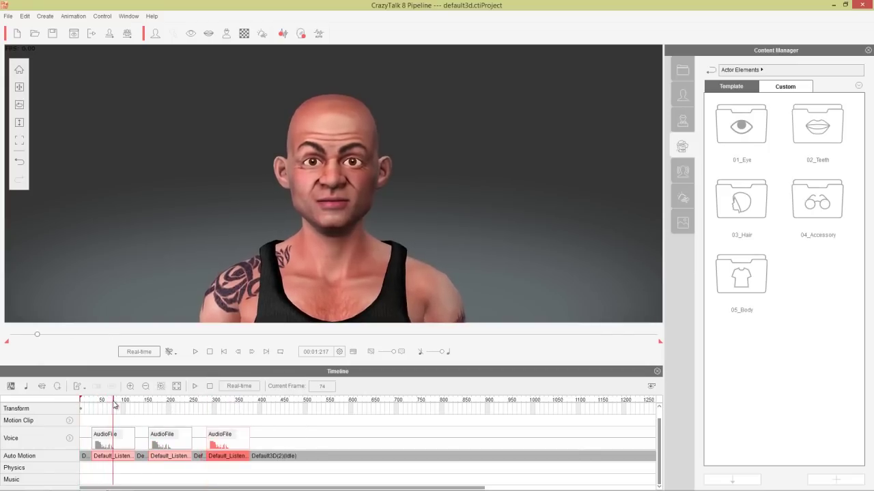
{"action": "left_click", "coordinate": [683, 172]}
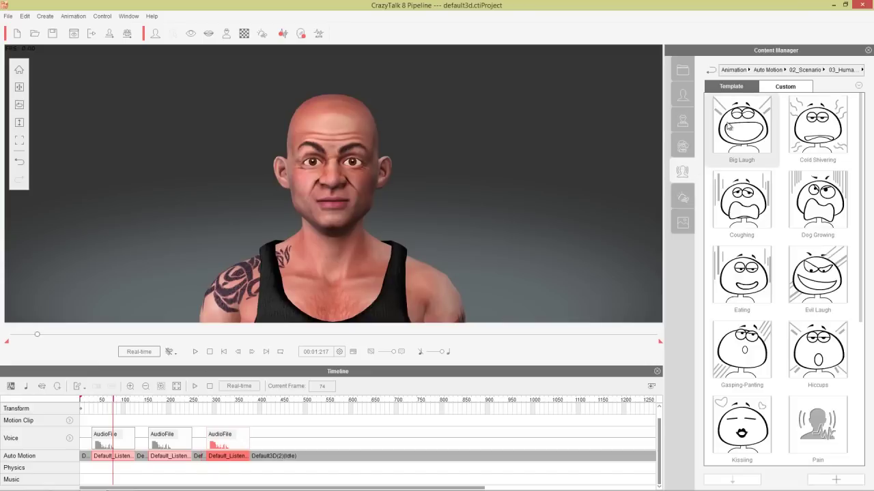
{"action": "left_click", "coordinate": [739, 71]}
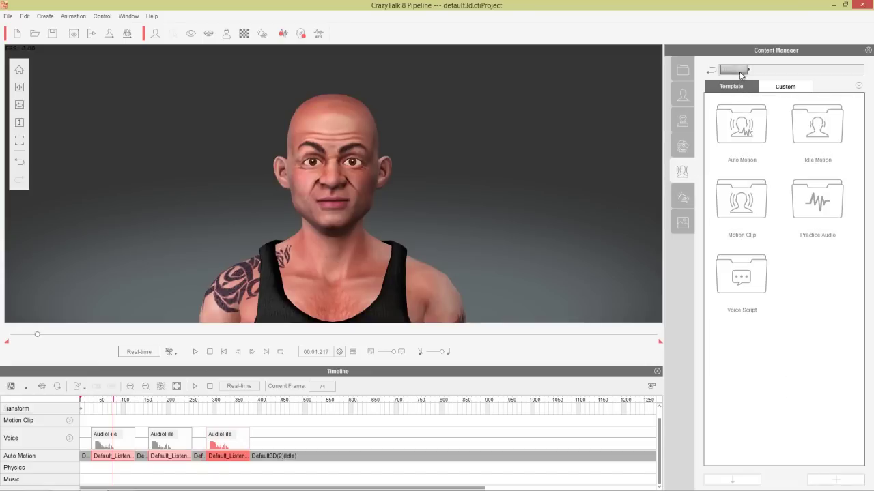
{"action": "double_click", "coordinate": [742, 129]}
{"action": "double_click", "coordinate": [741, 134]}
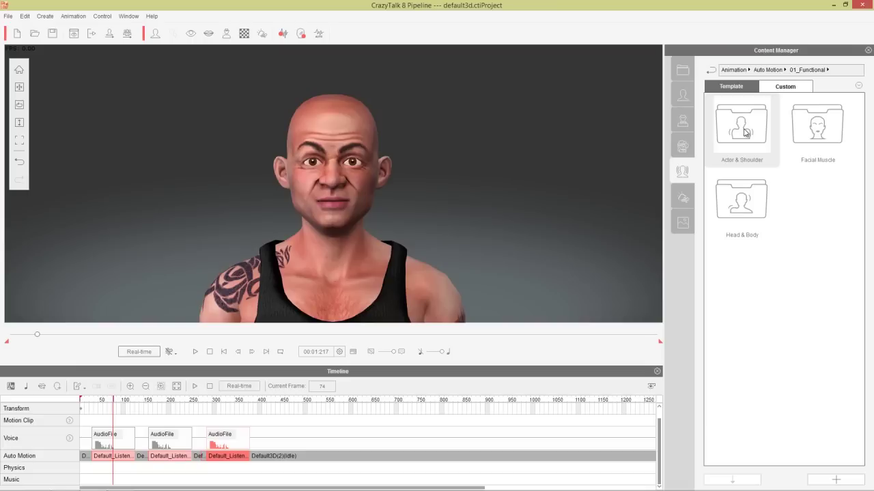
{"action": "double_click", "coordinate": [744, 131]}
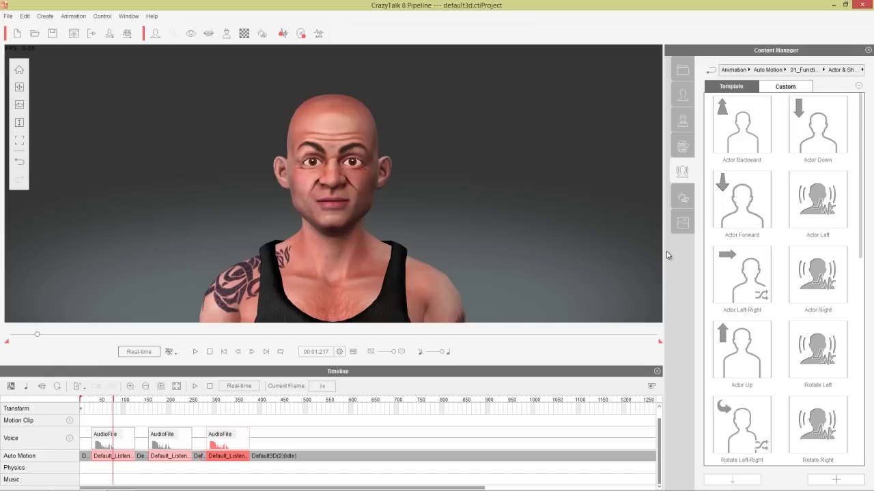
{"action": "left_click", "coordinate": [108, 405]}
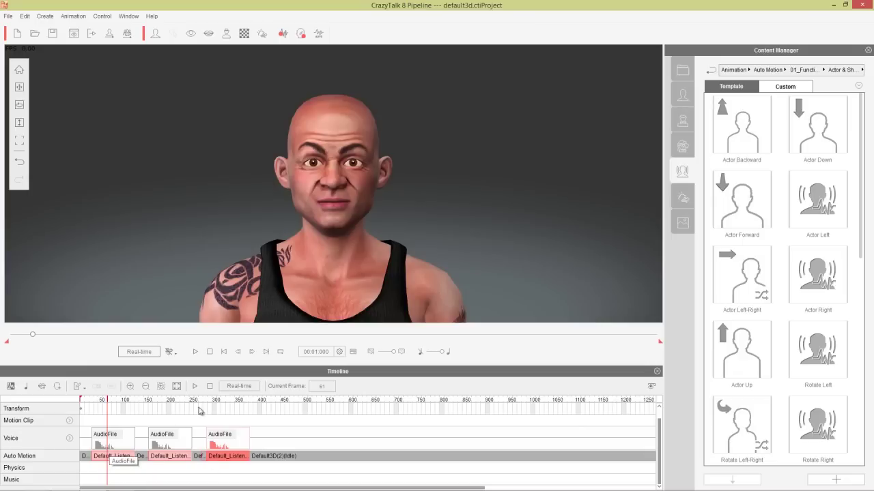
{"action": "double_click", "coordinate": [820, 130]}
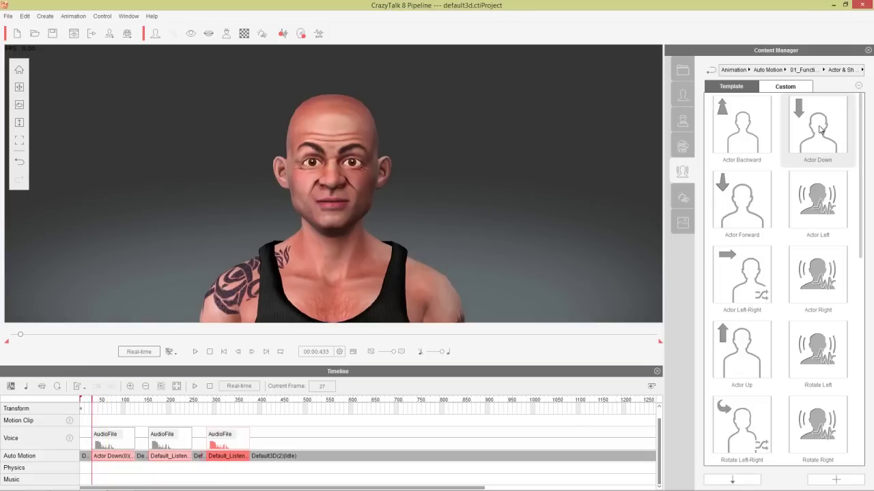
Step: Apply the Actor Left-Right auto motion to the second voice clip
{"action": "left_click", "coordinate": [169, 402]}
{"action": "left_click_drag", "start_coordinate": [169, 401], "coordinate": [171, 400]}
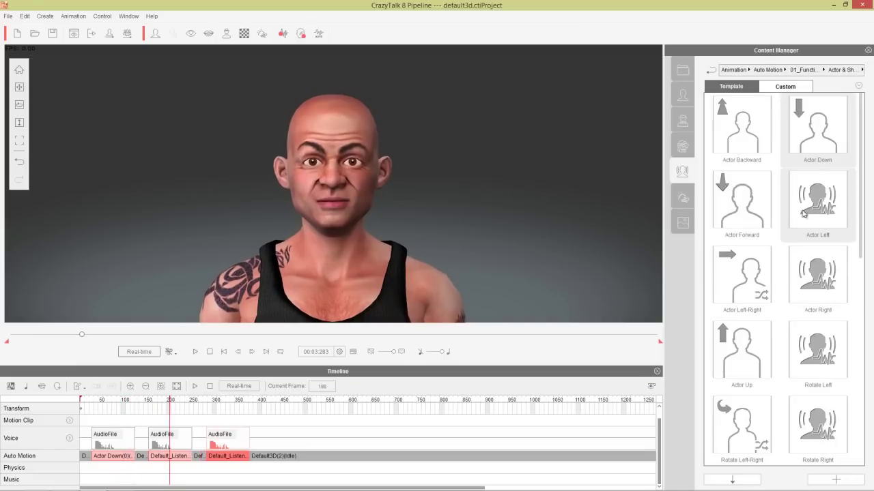
{"action": "double_click", "coordinate": [746, 273]}
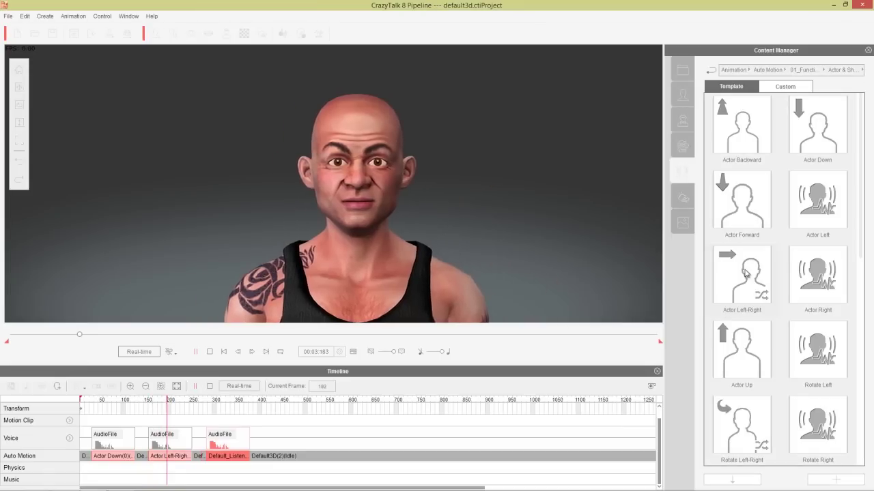
Step: Apply the Shoulder R-B auto motion to the third voice clip
{"action": "left_click", "coordinate": [233, 405]}
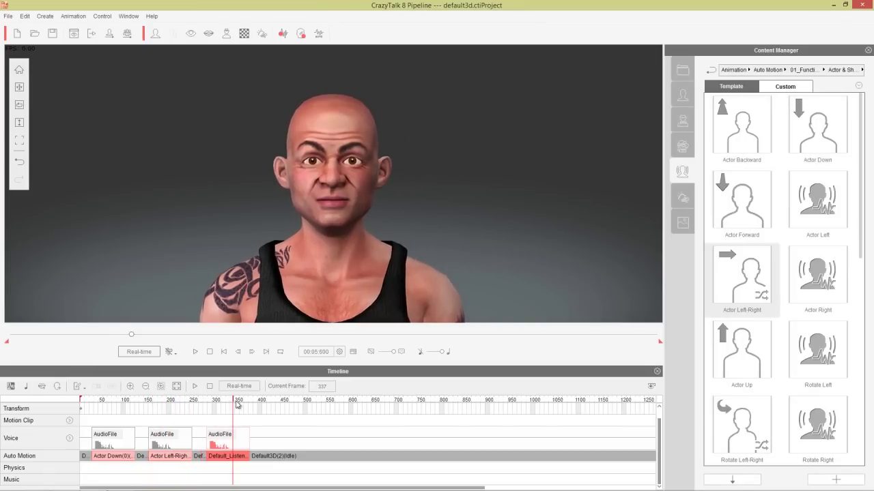
{"action": "scroll", "coordinate": [859, 268], "scroll_direction": "down", "scroll_amount": 1}
{"action": "scroll", "coordinate": [860, 267], "scroll_direction": "down", "scroll_amount": 3}
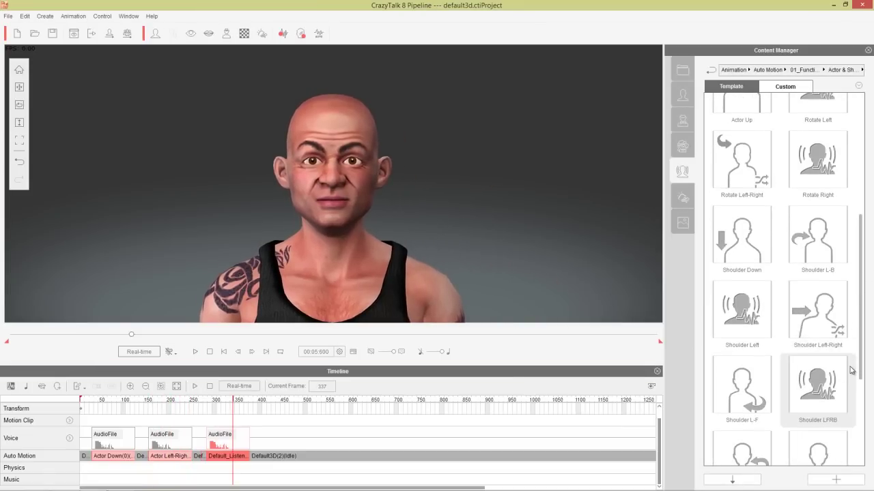
{"action": "scroll", "coordinate": [850, 370], "scroll_direction": "down", "scroll_amount": 2}
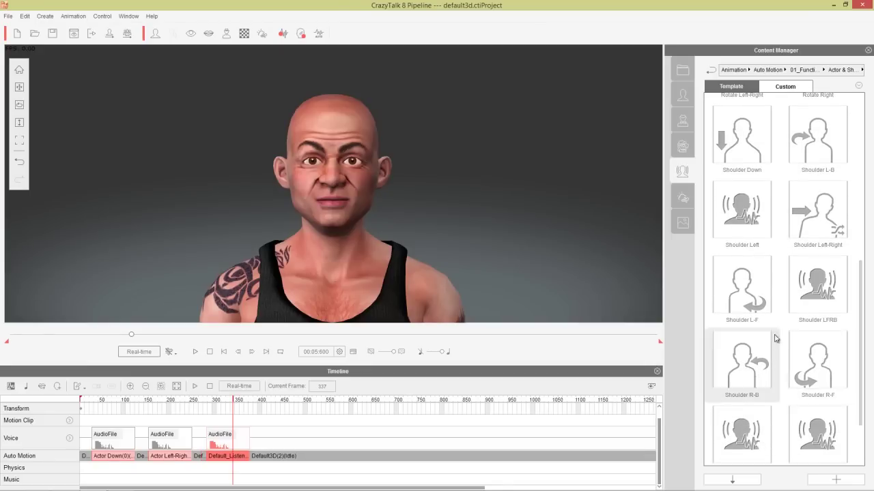
{"action": "double_click", "coordinate": [747, 362]}
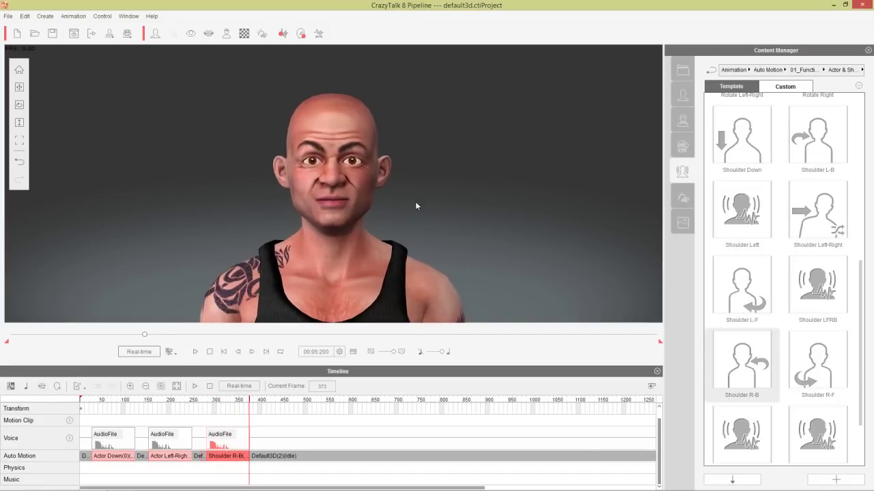
Step: Replace the third voice clip's auto motion with Shoulder Turn
{"action": "left_click", "coordinate": [232, 401]}
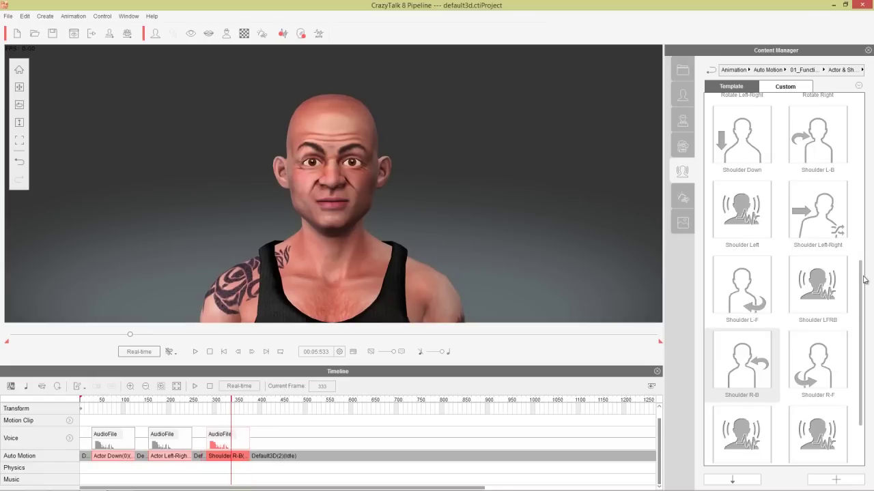
{"action": "left_click_drag", "start_coordinate": [864, 280], "coordinate": [861, 337]}
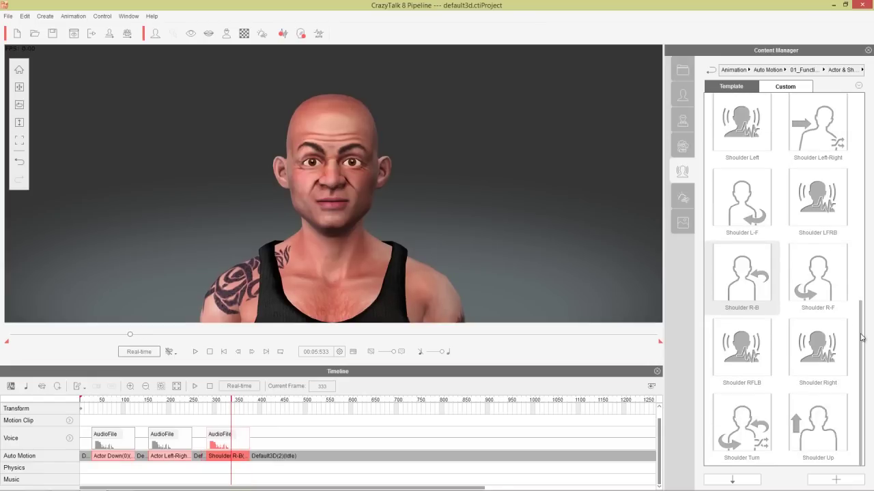
{"action": "double_click", "coordinate": [756, 428]}
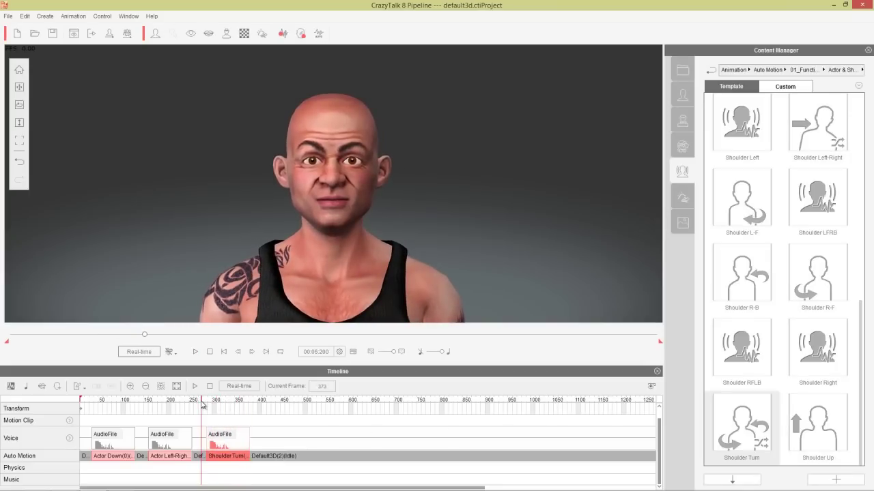
Step: Play back the third clip's Shoulder Turn motion, stop, and scrub the timeline to frame 223 within the second clip
{"action": "key", "text": "space"}
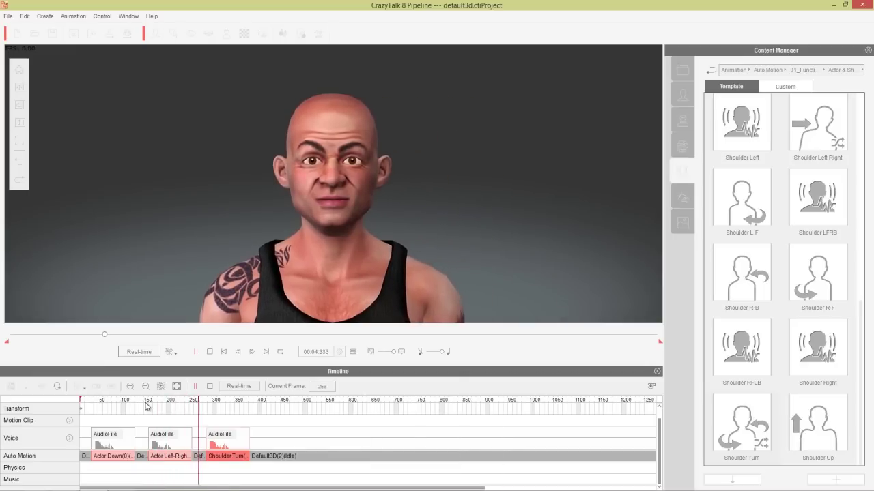
{"action": "key", "text": "space"}
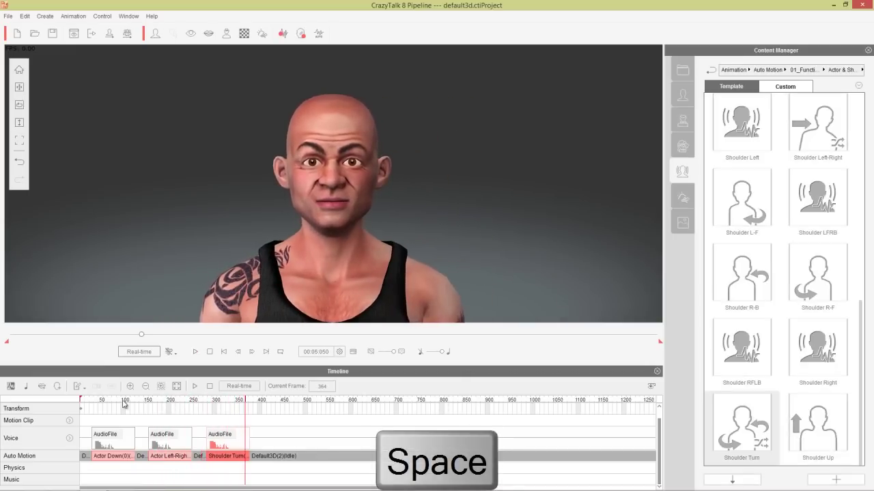
{"action": "left_click_drag", "start_coordinate": [123, 400], "coordinate": [182, 398]}
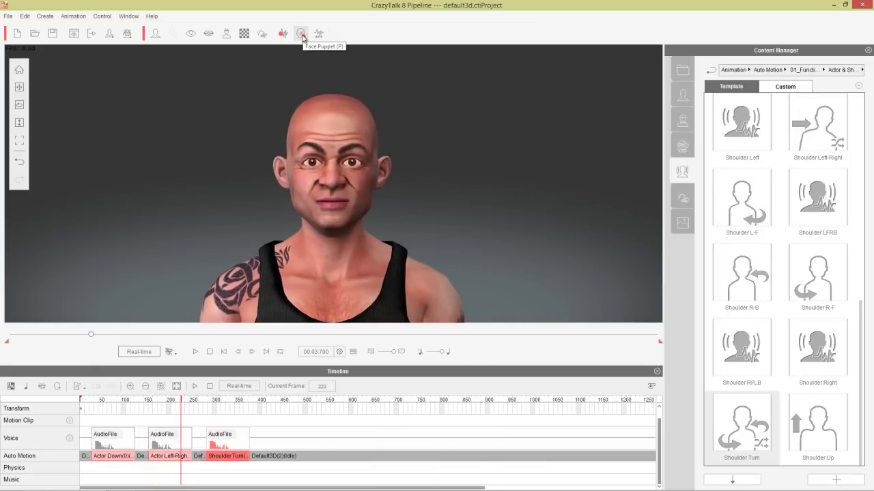
Step: Try Body Forward from the functional Head & Body presets on the first voice clip and replace it with Body Down
{"action": "mouse_move", "coordinate": [111, 404]}
{"action": "left_mouse_down"}
{"action": "mouse_move", "coordinate": [227, 410]}
{"action": "mouse_move", "coordinate": [124, 412]}
{"action": "mouse_move", "coordinate": [246, 410]}
{"action": "mouse_move", "coordinate": [110, 410]}
{"action": "left_mouse_up"}
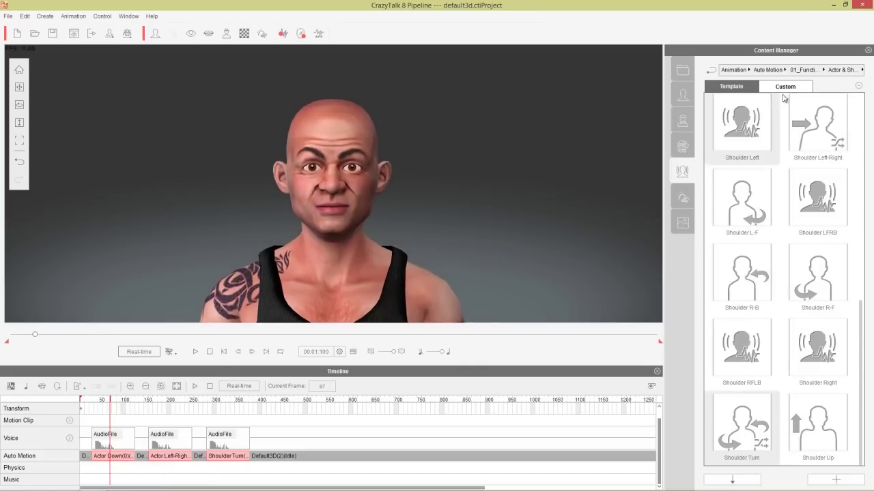
{"action": "left_click", "coordinate": [808, 71]}
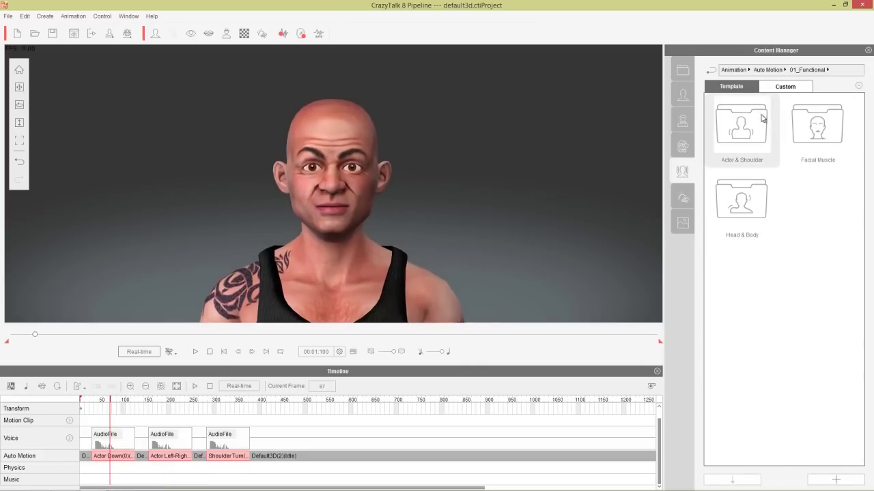
{"action": "double_click", "coordinate": [747, 204]}
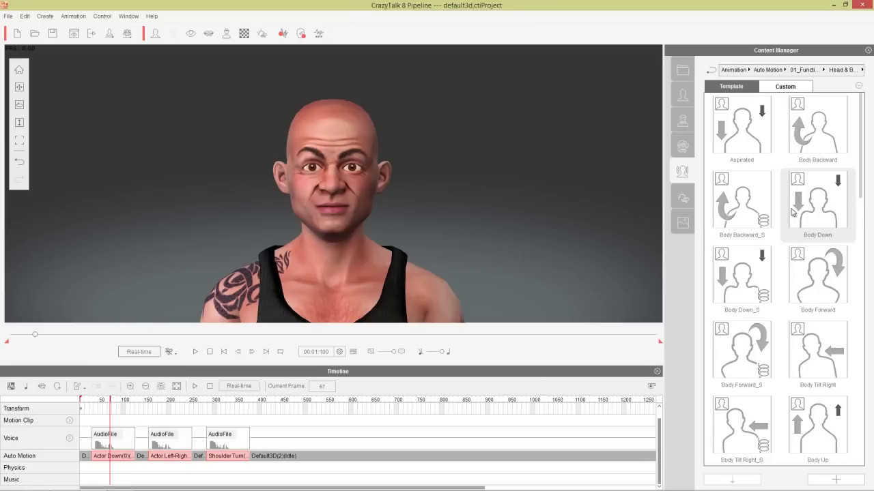
{"action": "double_click", "coordinate": [826, 278]}
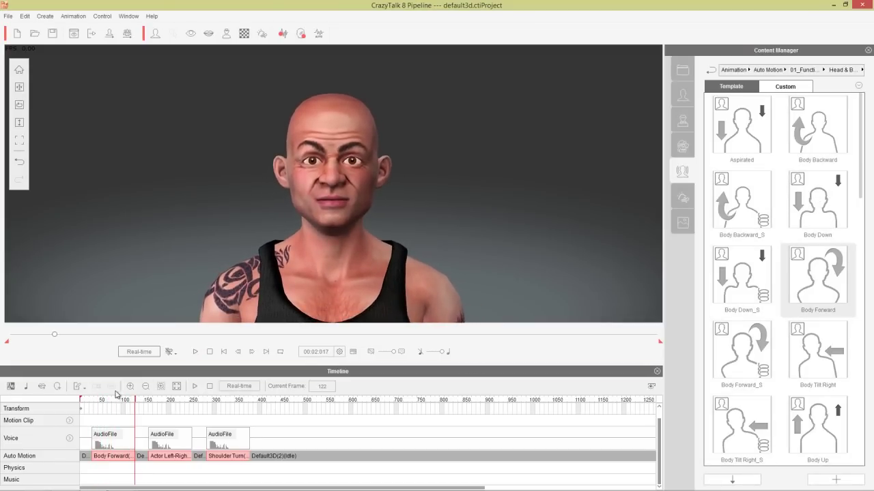
{"action": "double_click", "coordinate": [826, 214]}
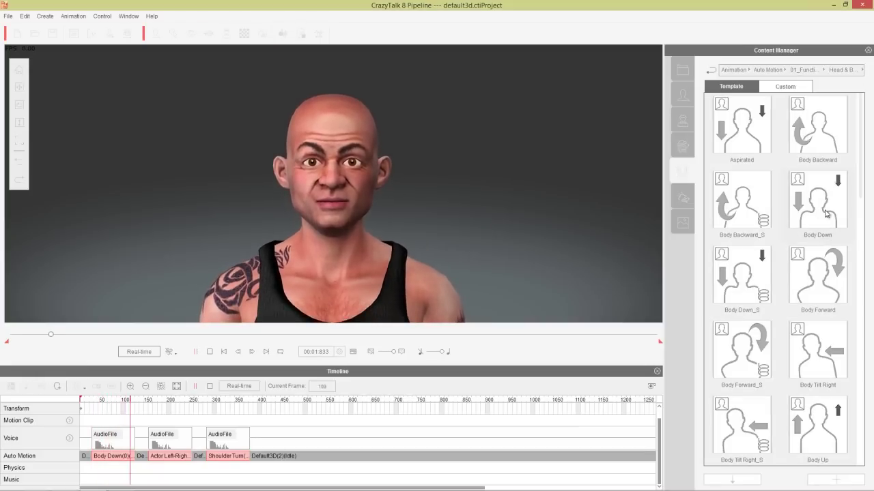
Step: Replace the second voice clip's auto motion with Body Tilt Right
{"action": "left_click", "coordinate": [171, 403]}
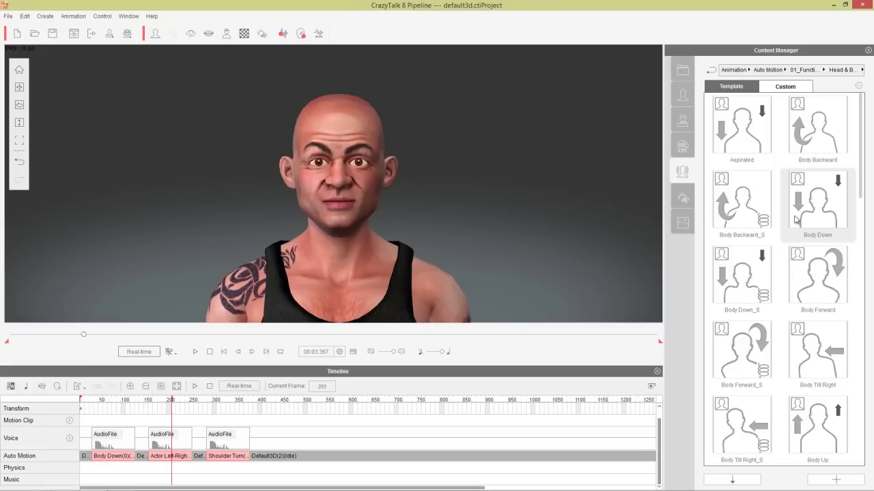
{"action": "left_click_drag", "start_coordinate": [866, 199], "coordinate": [849, 232]}
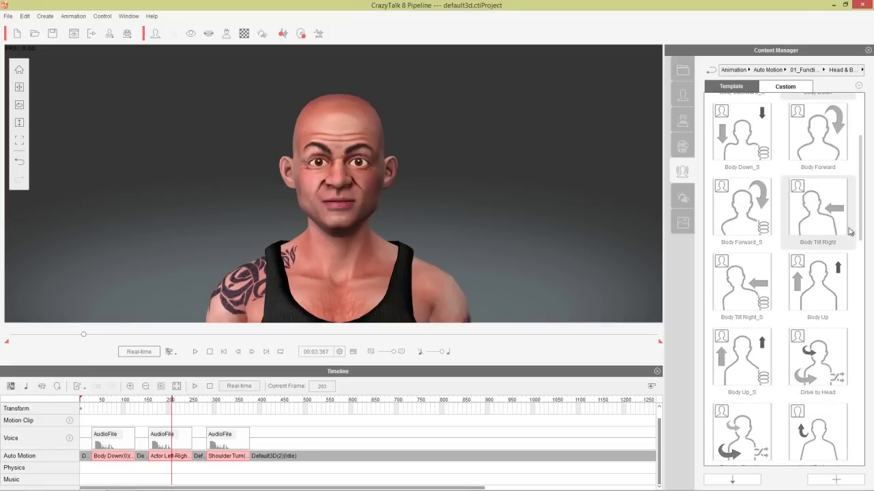
{"action": "double_click", "coordinate": [830, 219]}
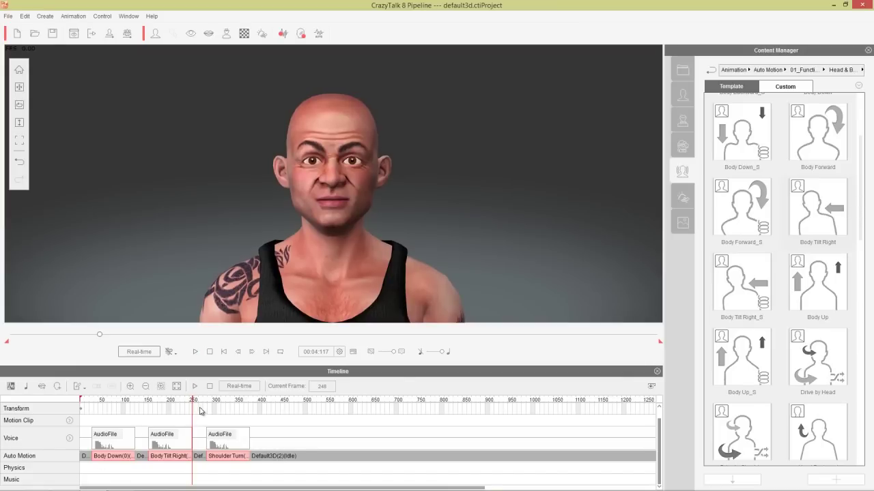
Step: Apply the Shrink_S auto motion to the third voice clip and play back the result
{"action": "left_click", "coordinate": [229, 403]}
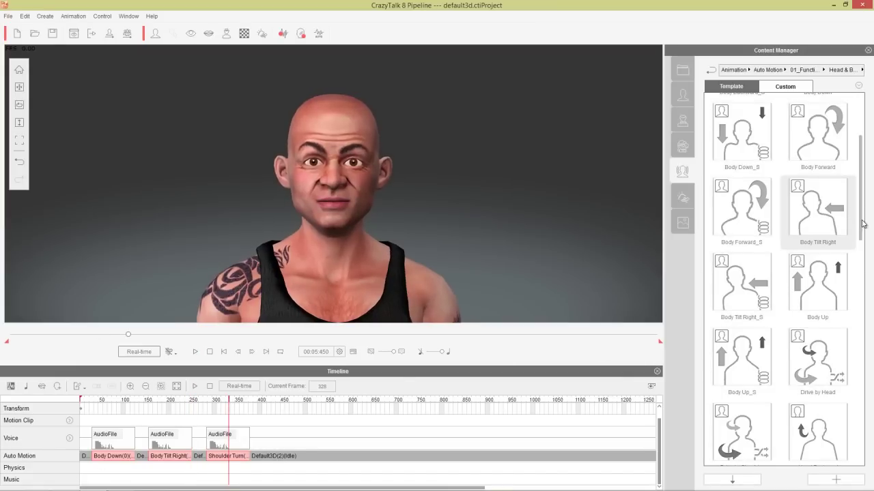
{"action": "left_click_drag", "start_coordinate": [862, 223], "coordinate": [841, 447]}
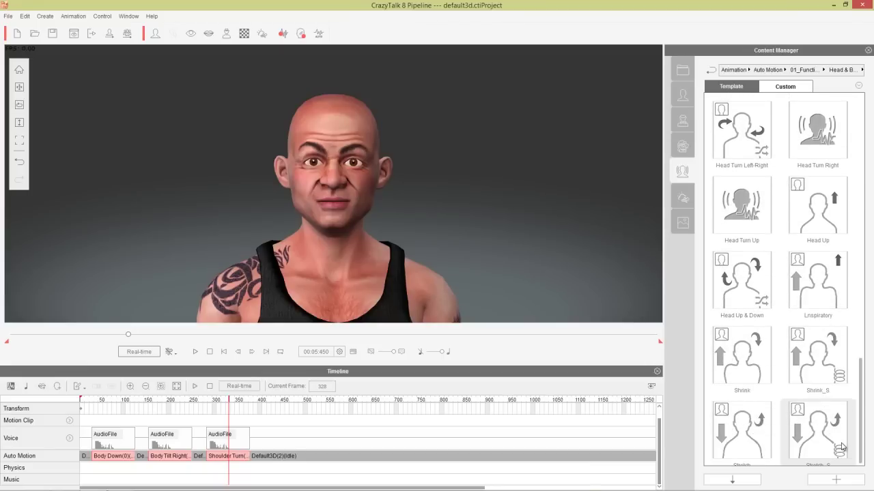
{"action": "double_click", "coordinate": [814, 364]}
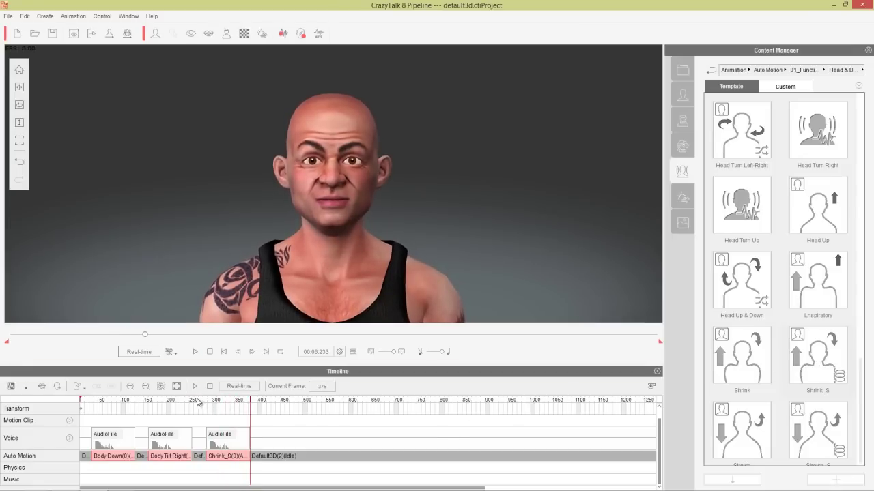
{"action": "key", "text": "space"}
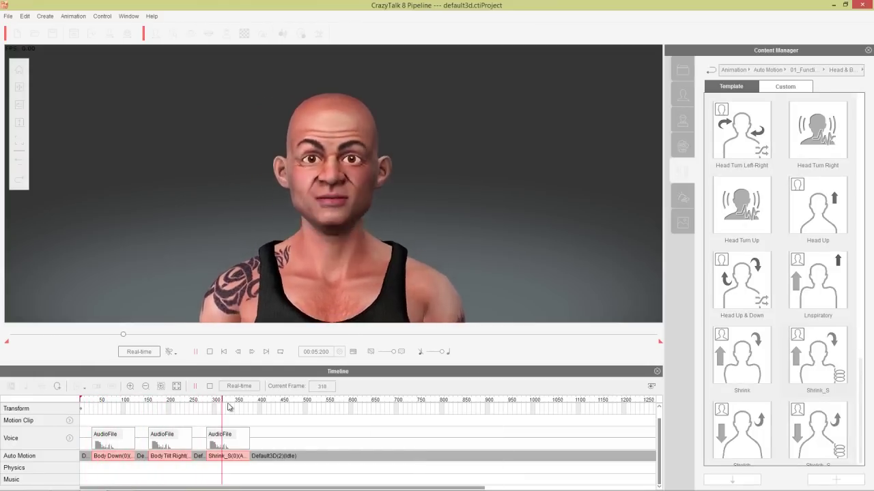
{"action": "key", "text": "space"}
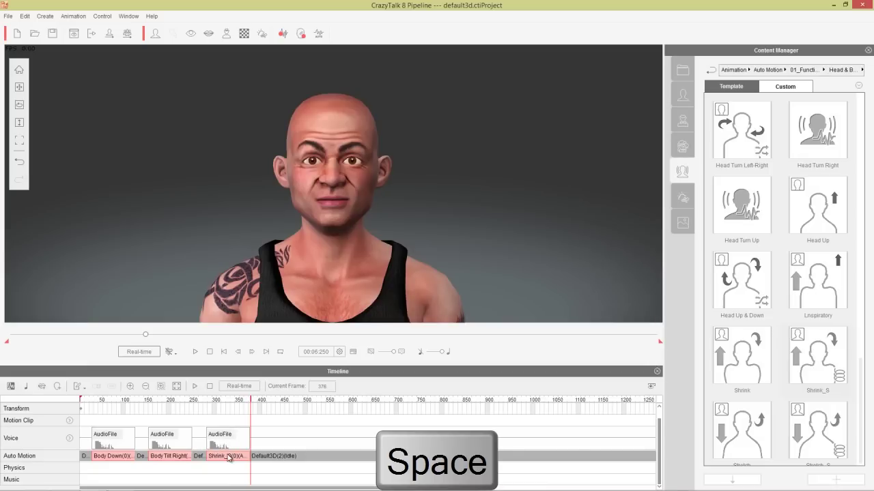
Step: Delete all three voice clips with their auto motions and return the timeline to the first frame
{"action": "left_click", "coordinate": [229, 457]}
{"action": "key", "text": "Delete"}
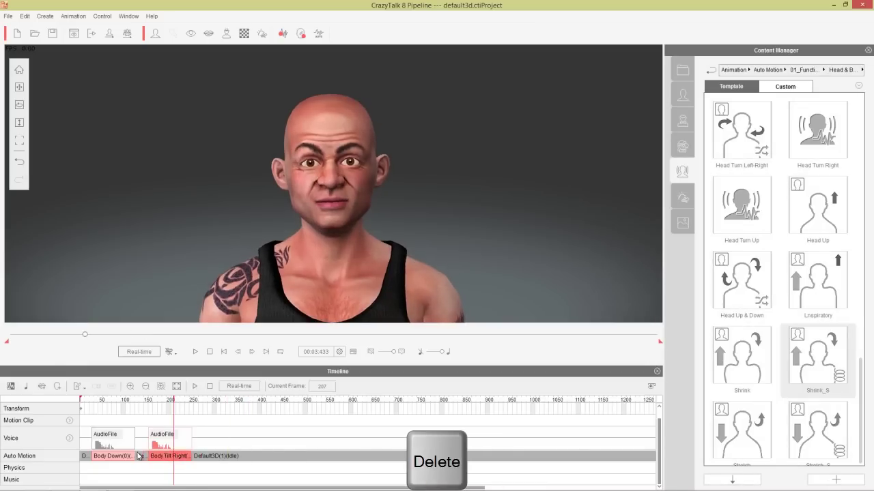
{"action": "key", "text": "Delete"}
{"action": "left_click", "coordinate": [109, 456]}
{"action": "key", "text": "Delete"}
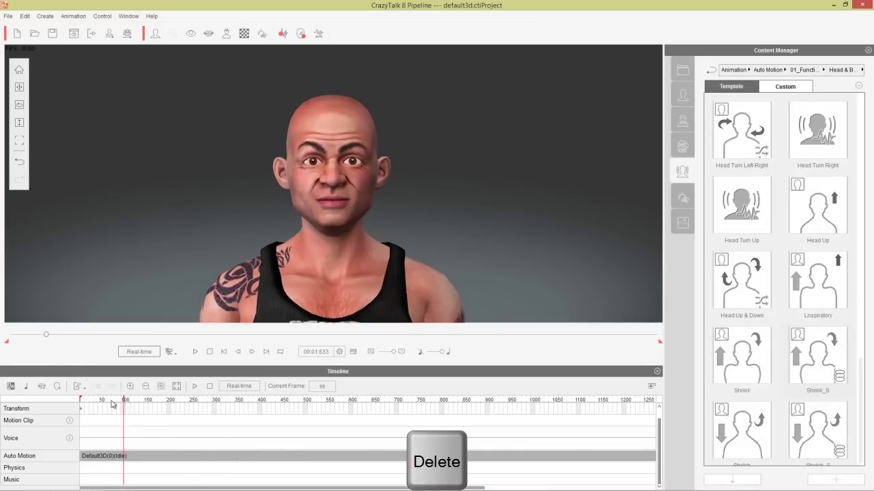
{"action": "left_click_drag", "start_coordinate": [113, 404], "coordinate": [67, 407]}
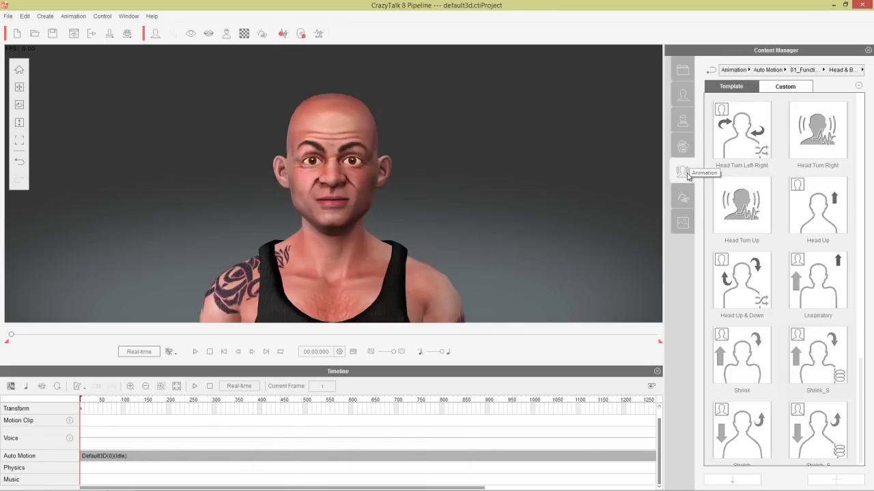
Step: Add the Beat Step practice audio in Listen Mode, stop its preview, and return to the first frame
{"action": "left_click", "coordinate": [733, 69]}
{"action": "double_click", "coordinate": [829, 214]}
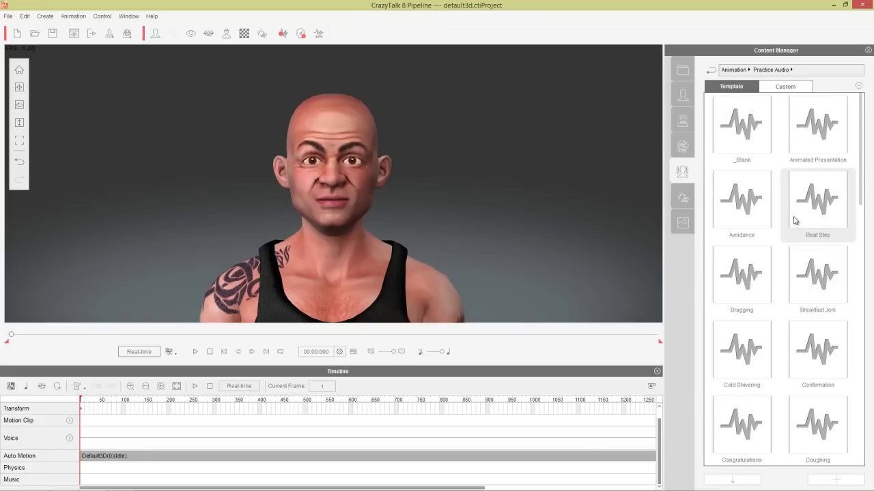
{"action": "double_click", "coordinate": [816, 213]}
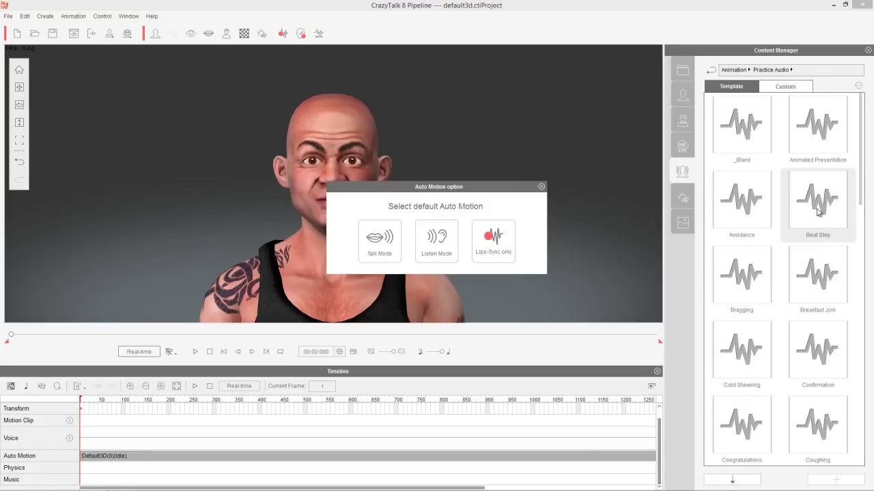
{"action": "left_click", "coordinate": [425, 250]}
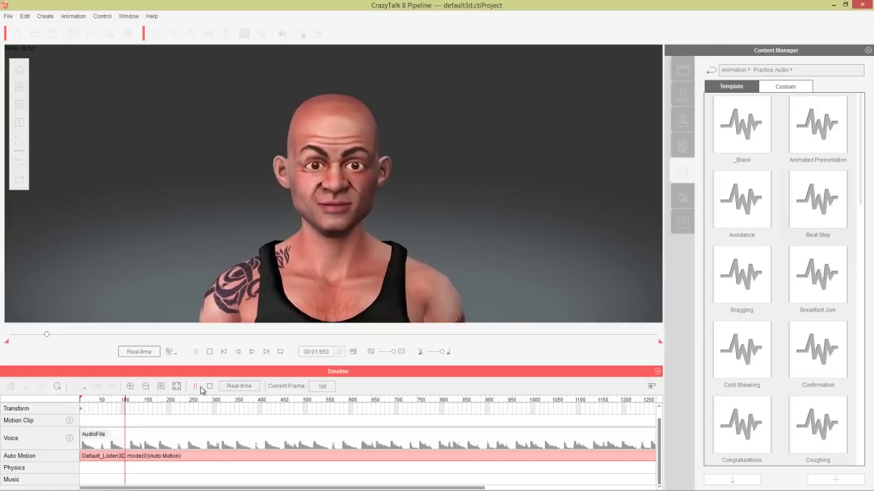
{"action": "key", "text": "space"}
{"action": "left_click_drag", "start_coordinate": [163, 401], "coordinate": [72, 401]}
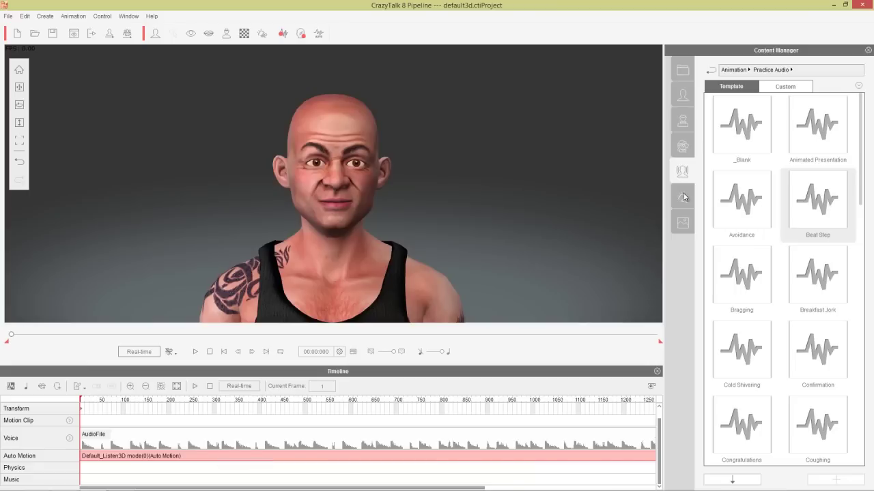
Step: Look into the scenario auto motions, and open the functional Facial Muscle presets
{"action": "left_click", "coordinate": [734, 71]}
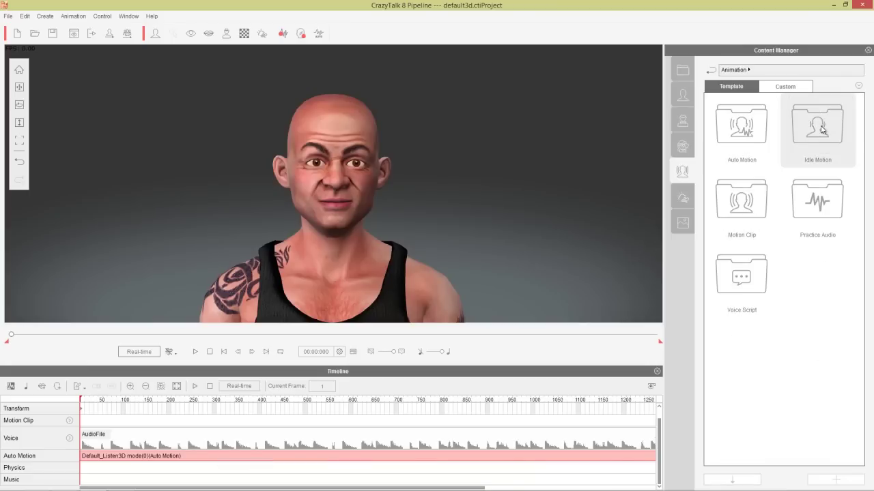
{"action": "double_click", "coordinate": [758, 131]}
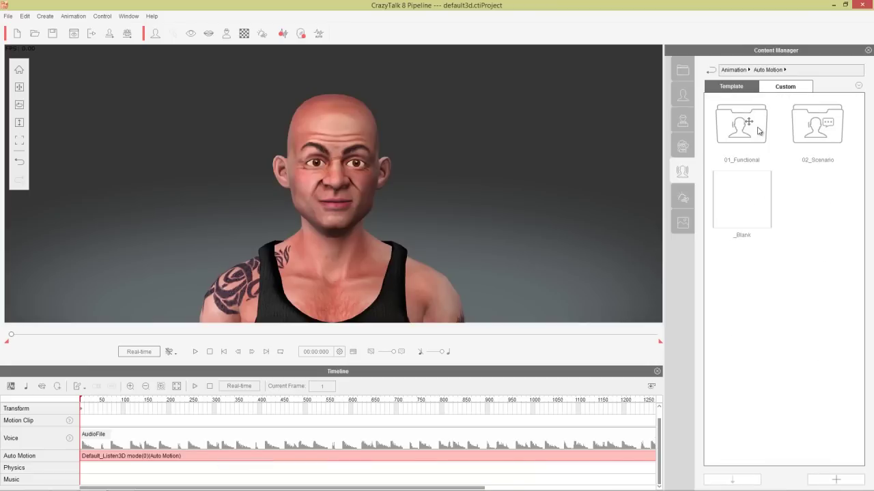
{"action": "double_click", "coordinate": [811, 132]}
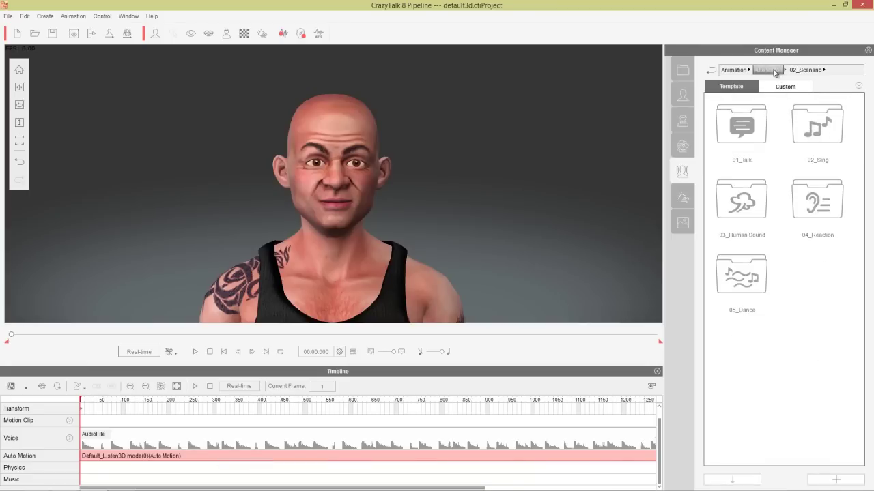
{"action": "left_click", "coordinate": [767, 69]}
{"action": "double_click", "coordinate": [745, 137]}
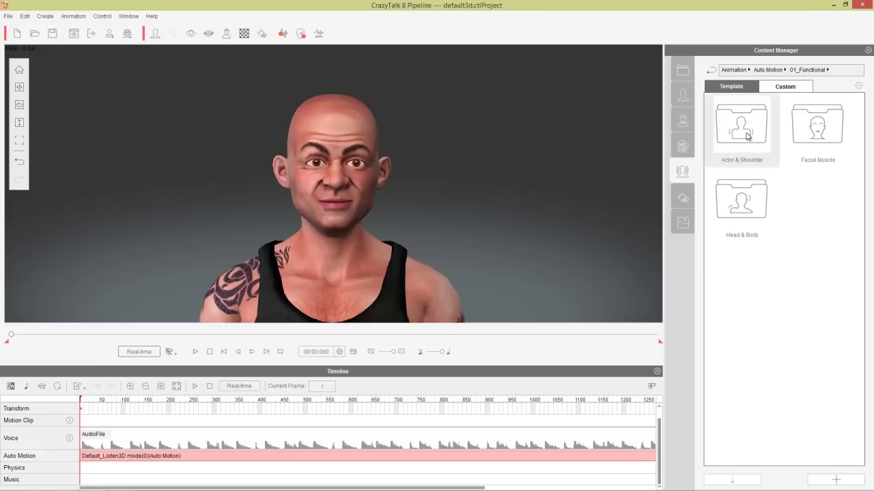
{"action": "double_click", "coordinate": [812, 142]}
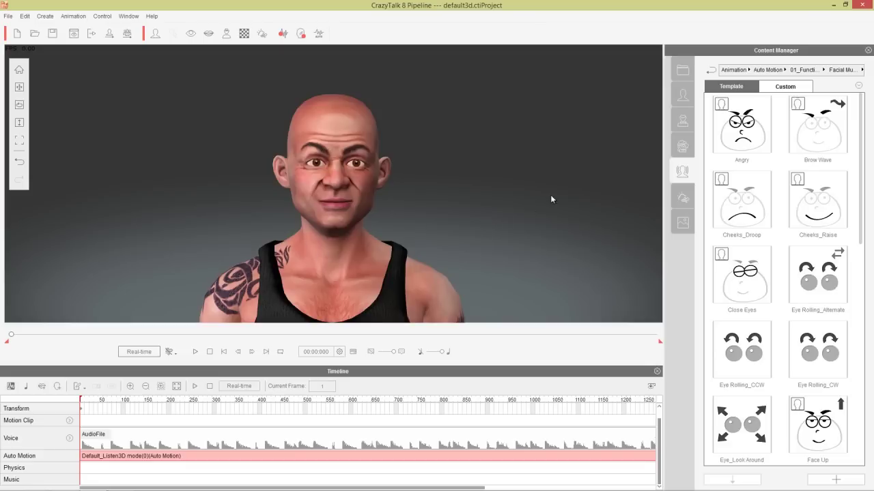
Step: Try Cheeks_Raise from the Facial Muscle presets on the Beat Step clip, and replace it with Close Eyes
{"action": "double_click", "coordinate": [824, 208]}
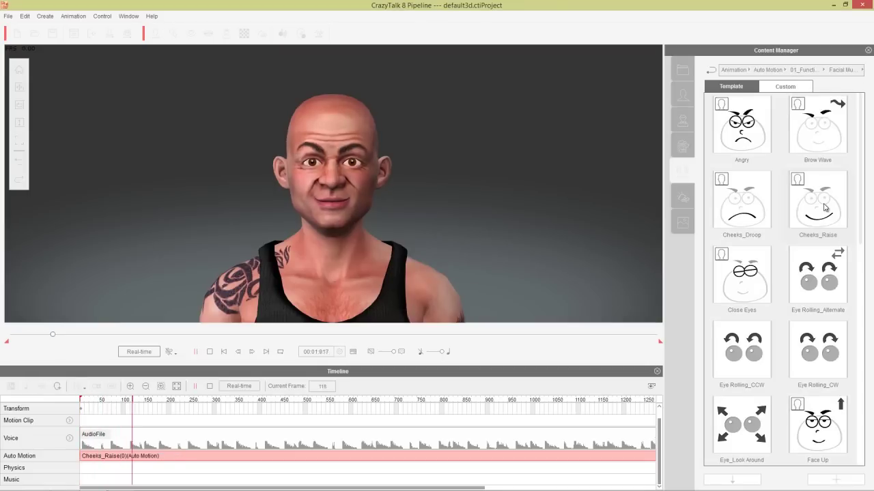
{"action": "key", "text": "space"}
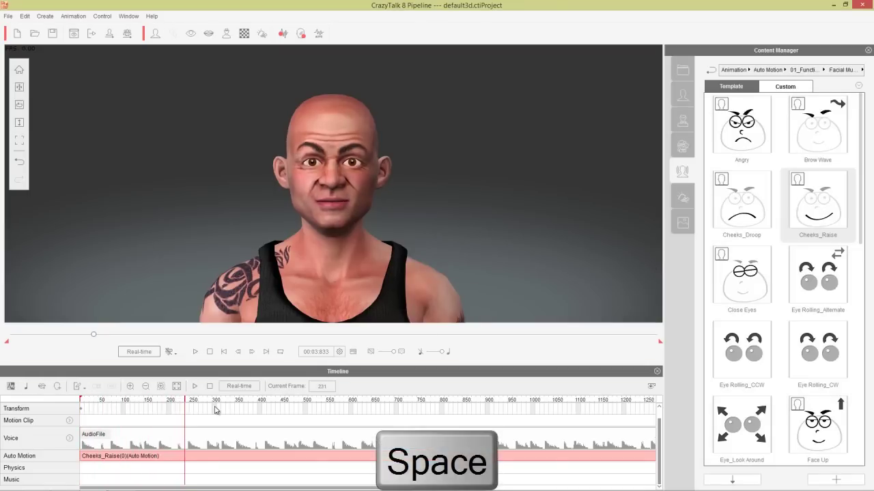
{"action": "double_click", "coordinate": [739, 288]}
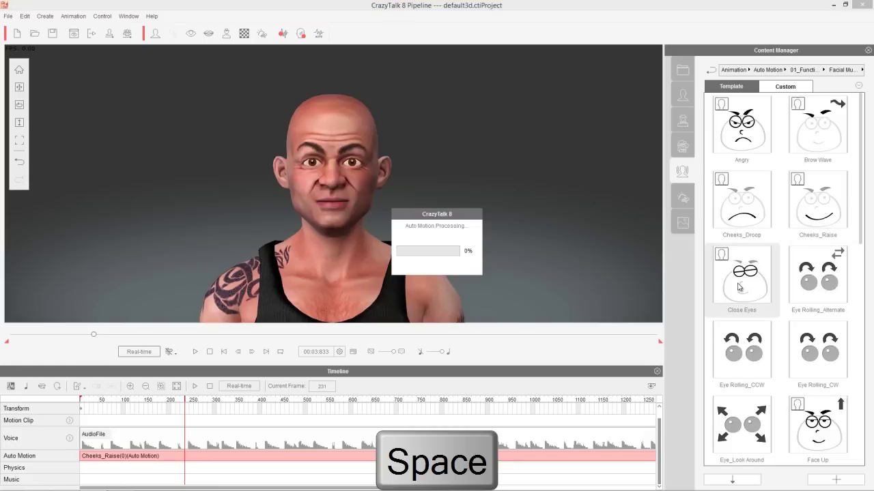
{"action": "key", "text": "space"}
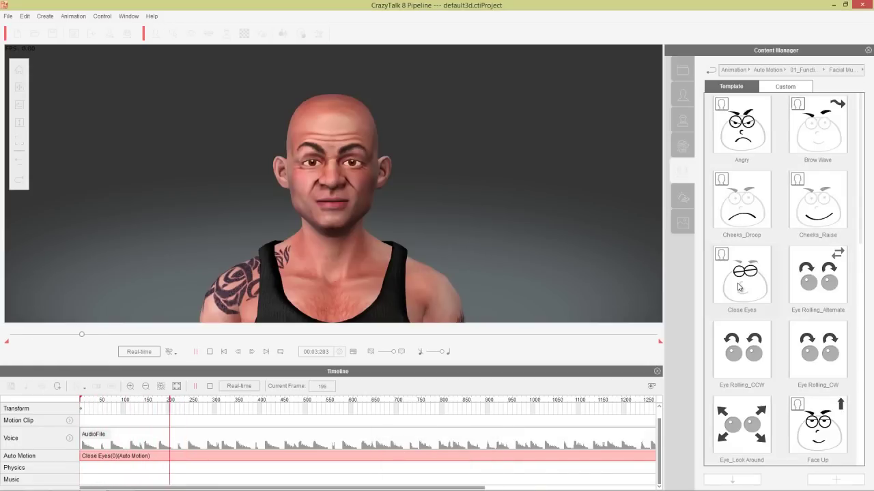
{"action": "key", "text": "space"}
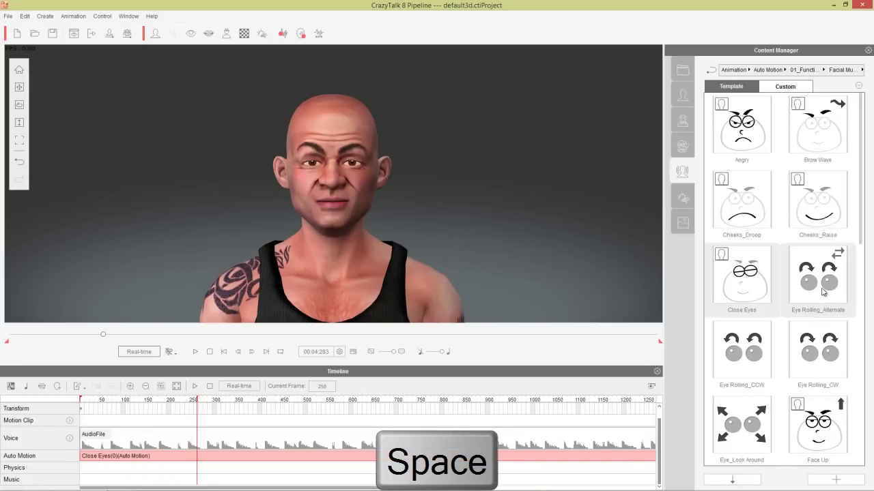
Step: Replace the Beat Step clip's auto motion with Eye Rolling_Alternate and preview it
{"action": "double_click", "coordinate": [823, 292]}
{"action": "key", "text": "space"}
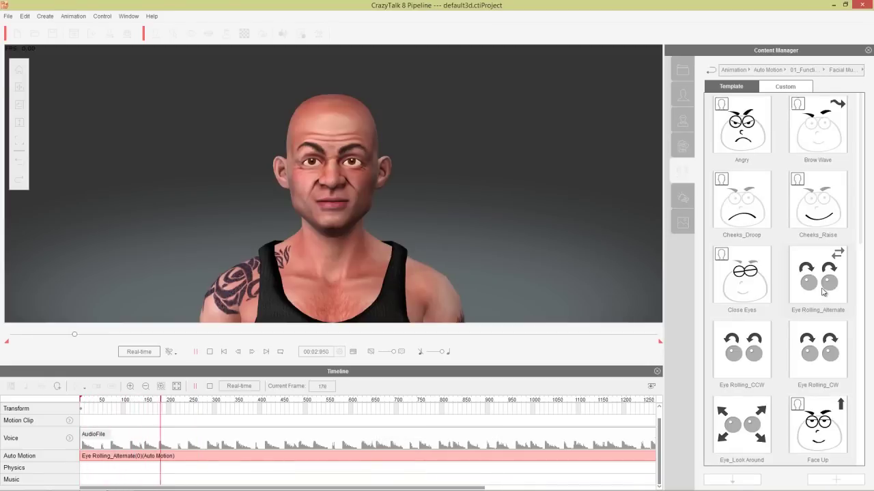
{"action": "key", "text": "space"}
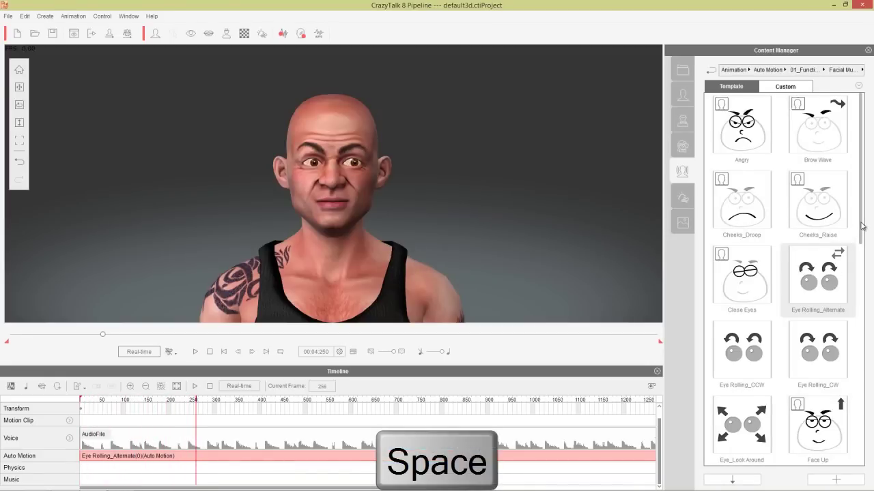
Step: Replace the Beat Step clip's auto motion with Jaw L R and preview it
{"action": "left_click_drag", "start_coordinate": [862, 227], "coordinate": [863, 333]}
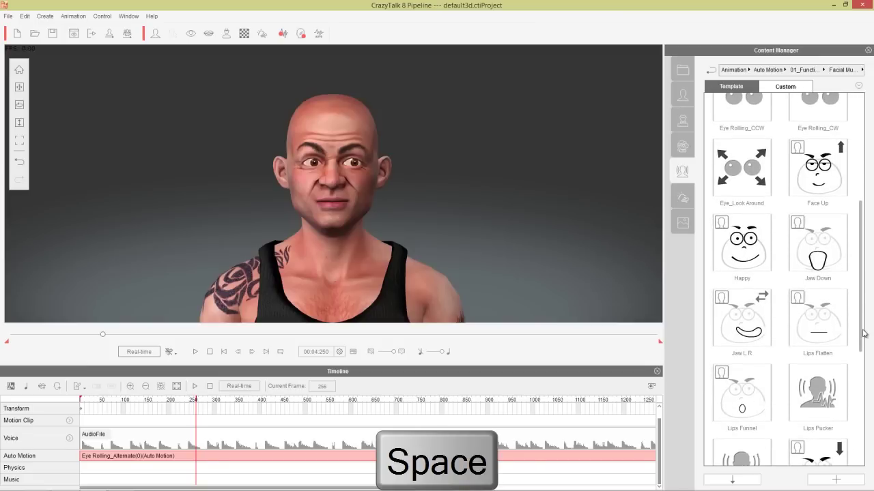
{"action": "double_click", "coordinate": [755, 319]}
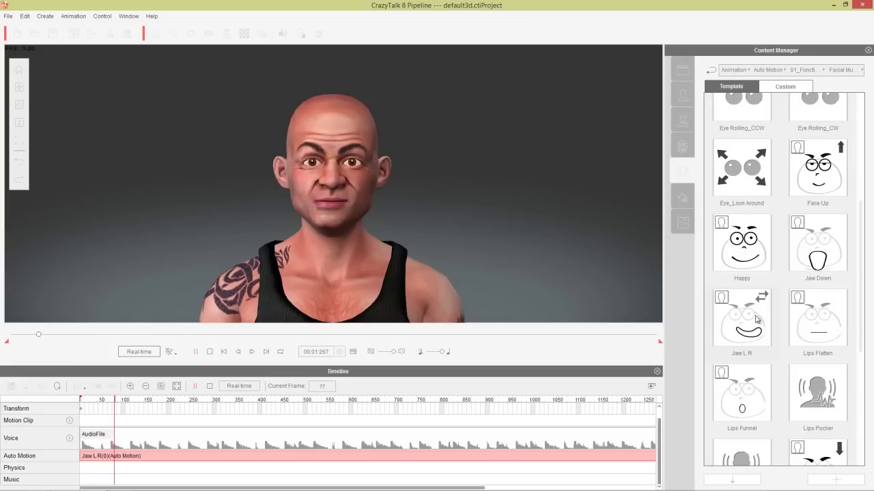
{"action": "key", "text": "space"}
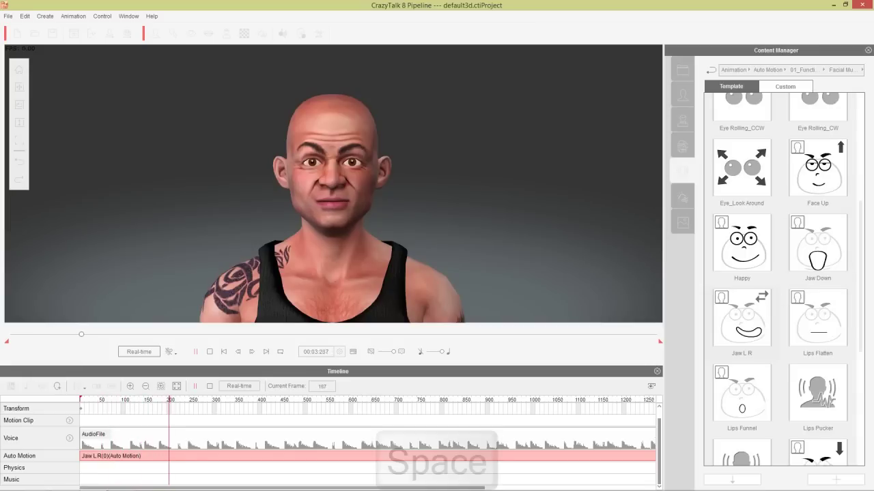
{"action": "scroll", "coordinate": [848, 211], "scroll_direction": "up", "scroll_amount": 3}
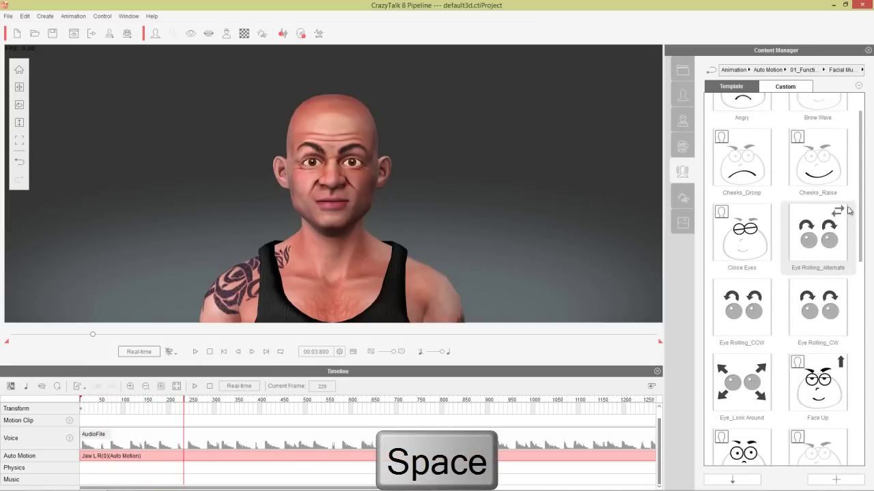
{"action": "scroll", "coordinate": [848, 211], "scroll_direction": "up", "scroll_amount": 2}
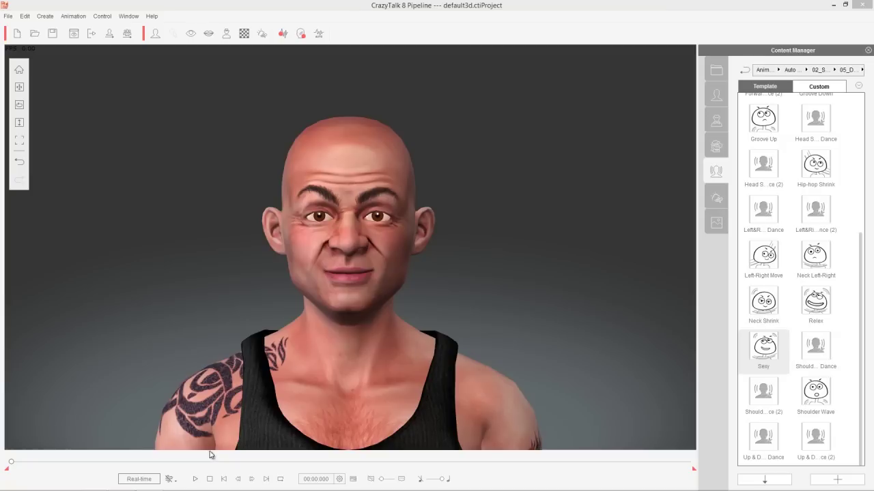
Step: Play back the actor's dance motion from the start of the project
{"action": "left_click", "coordinate": [195, 479]}
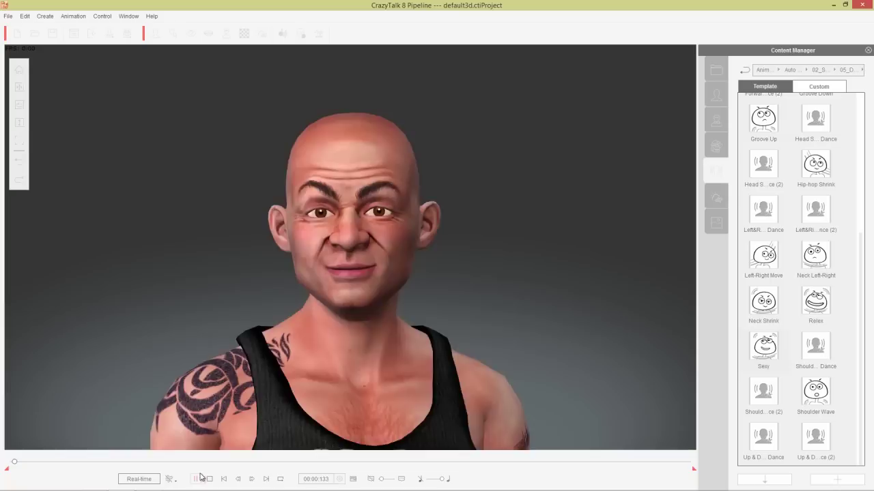